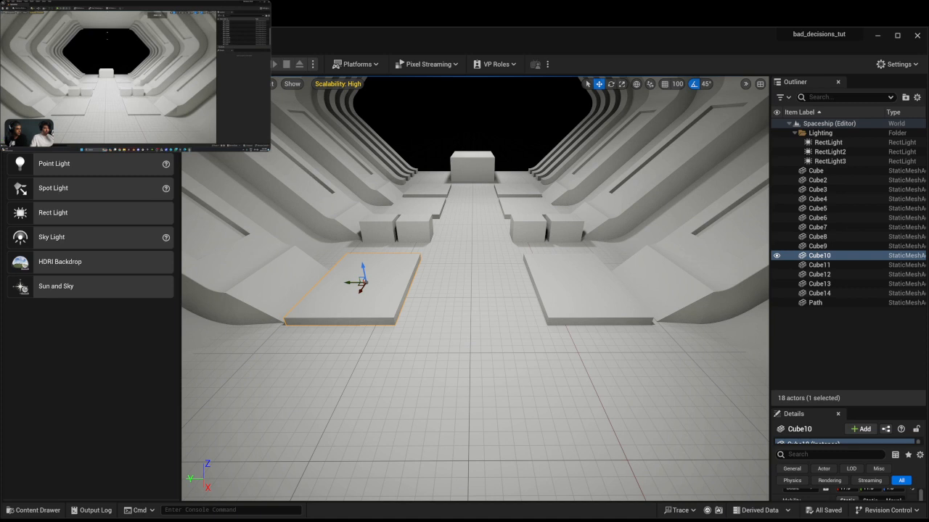
# Maximize the editor window and resume the floating tutorial video.
pyautogui.moveTo(136, 137)
pyautogui.click(897, 35)
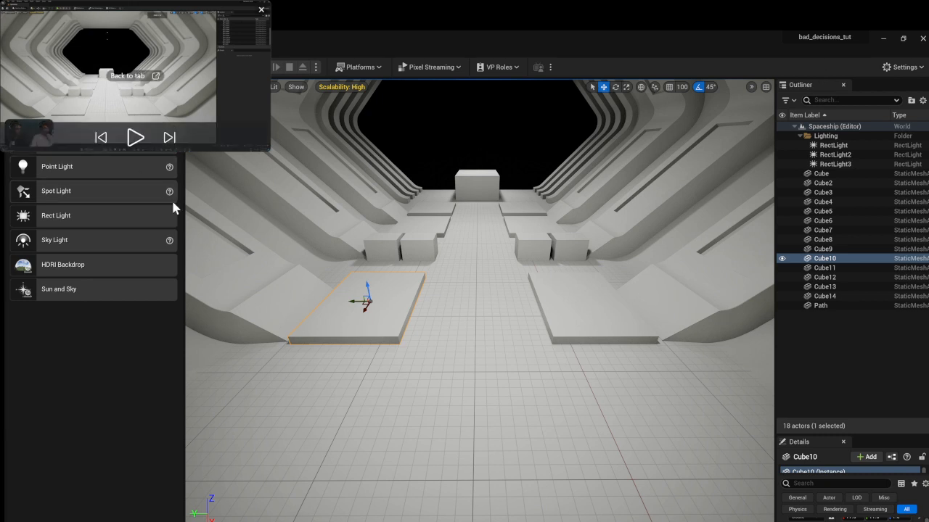
pyautogui.click(135, 137)
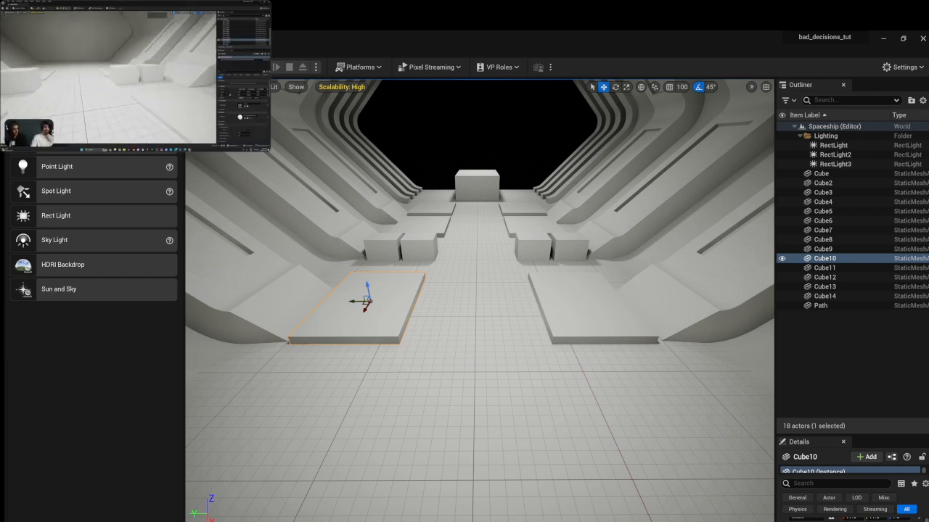
# Select Cube11, the front box of the pair standing beside the low platform.
pyautogui.moveTo(406, 312); pyautogui.dragTo(214, 224, button='right')
pyautogui.press('w')
pyautogui.press('w')
pyautogui.press('w')
pyautogui.moveTo(429, 344); pyautogui.dragTo(422, 336, button='right')
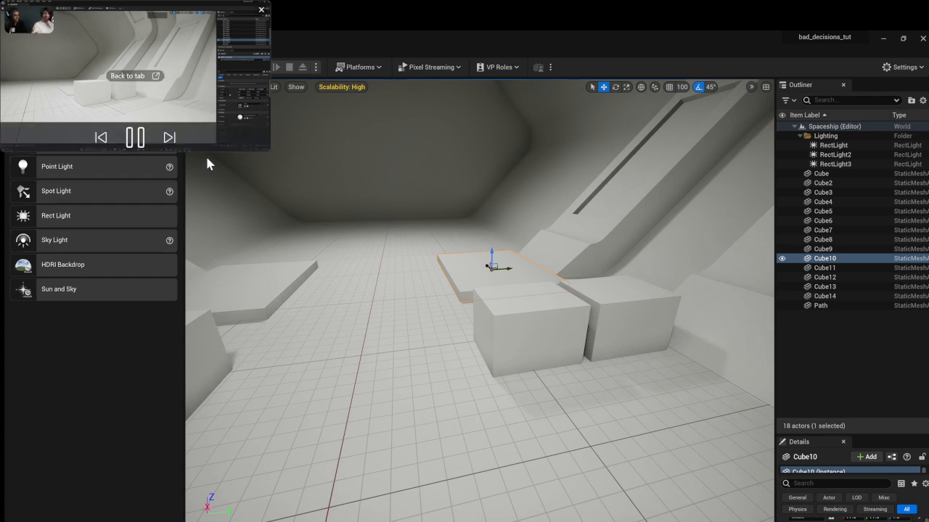
pyautogui.click(136, 138)
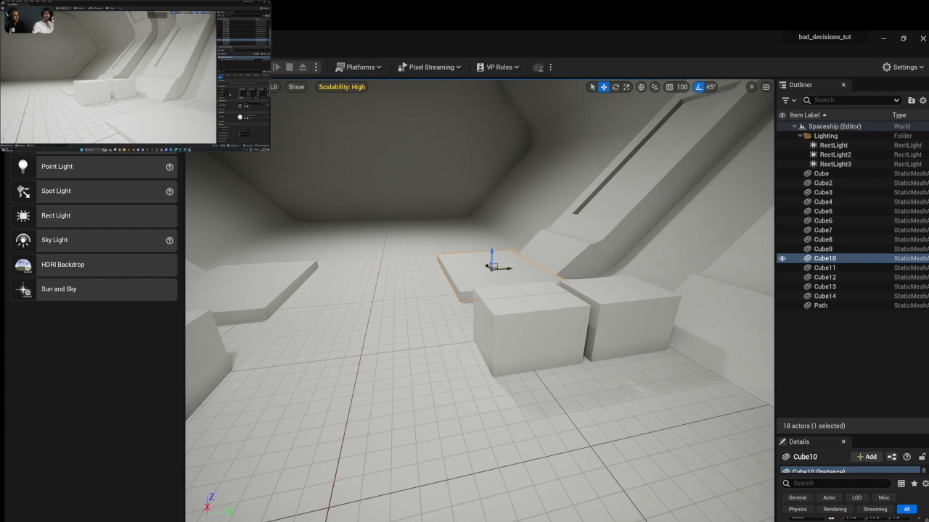
pyautogui.click(131, 137)
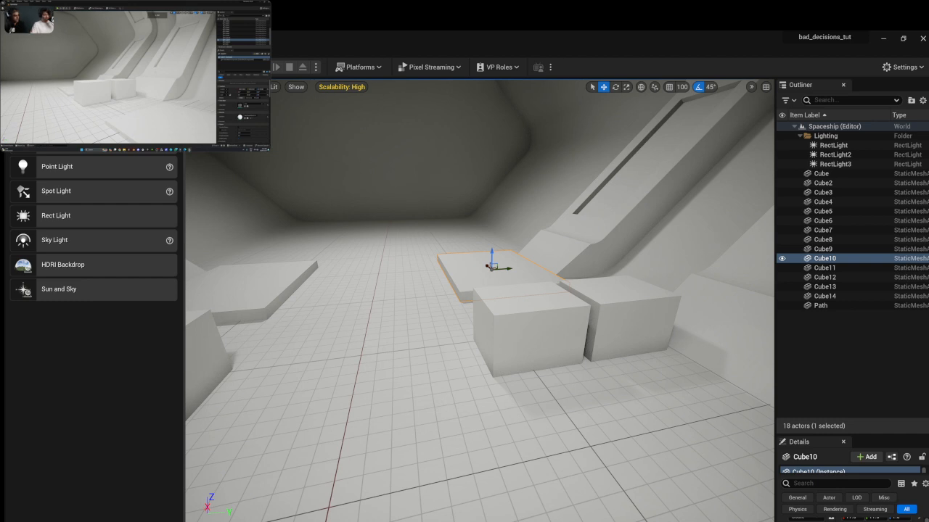
pyautogui.moveTo(141, 130)
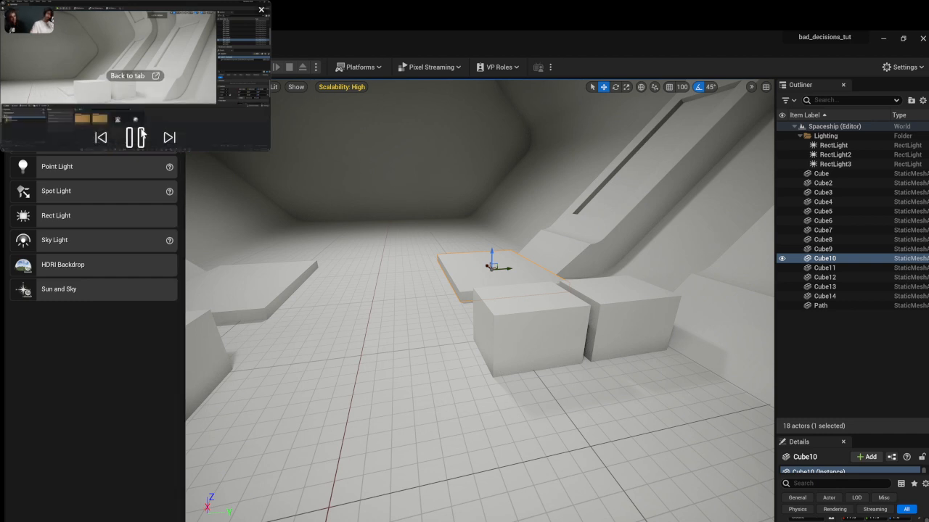
pyautogui.click(504, 314)
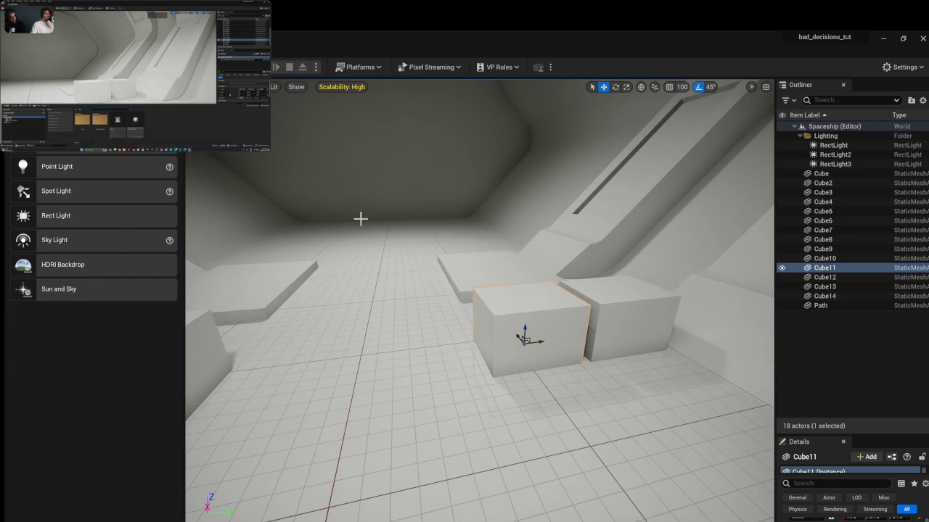
# Enlarge the floating tutorial video slightly while keeping the boxes in the scene uncovered.
pyautogui.moveTo(345, 221); pyautogui.dragTo(658, 397)
pyautogui.moveTo(584, 328)
pyautogui.mouseDown()
pyautogui.moveTo(467, 262)
pyautogui.moveTo(583, 327)
pyautogui.moveTo(569, 317)
pyautogui.mouseUp()
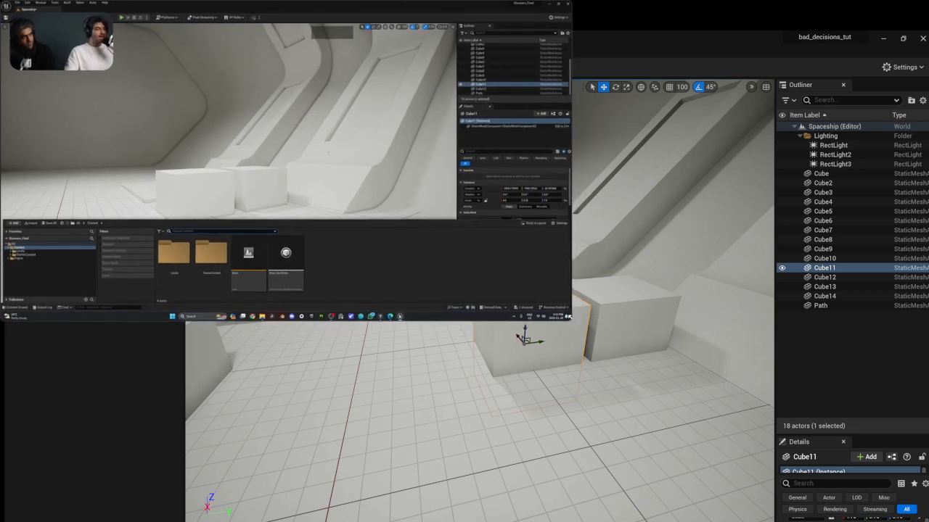
pyautogui.moveTo(570, 318)
pyautogui.mouseDown()
pyautogui.moveTo(546, 306)
pyautogui.moveTo(583, 327)
pyautogui.mouseUp()
pyautogui.moveTo(521, 327); pyautogui.dragTo(218, 203)
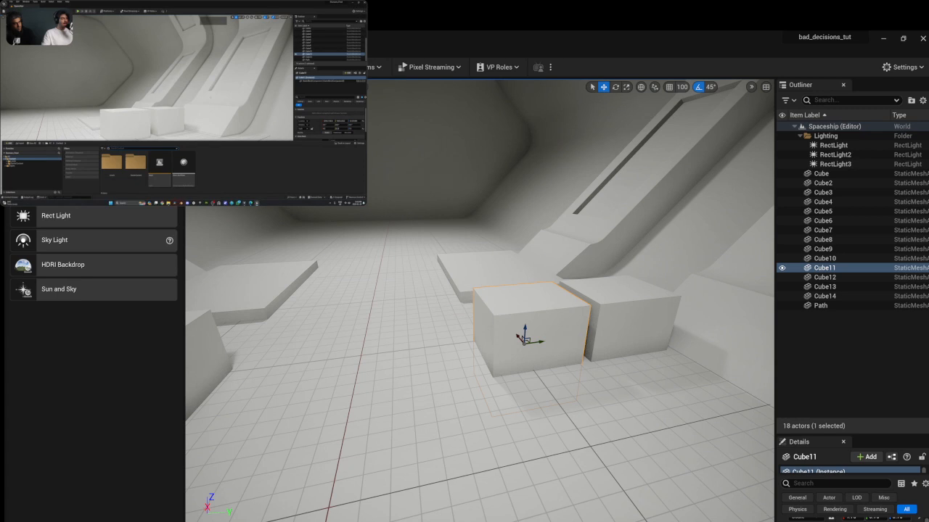
# Open the asset browser and show the project's Content folder.
pyautogui.click(48, 521)
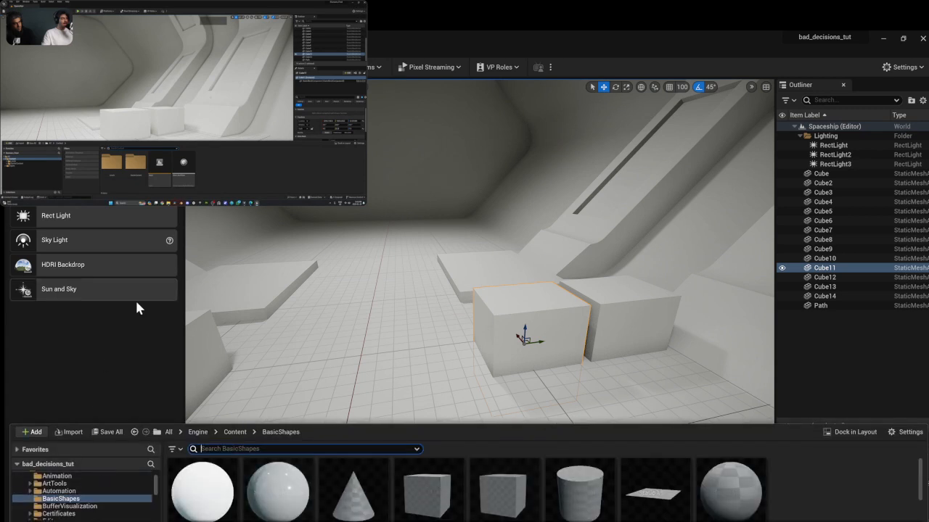
pyautogui.click(184, 191)
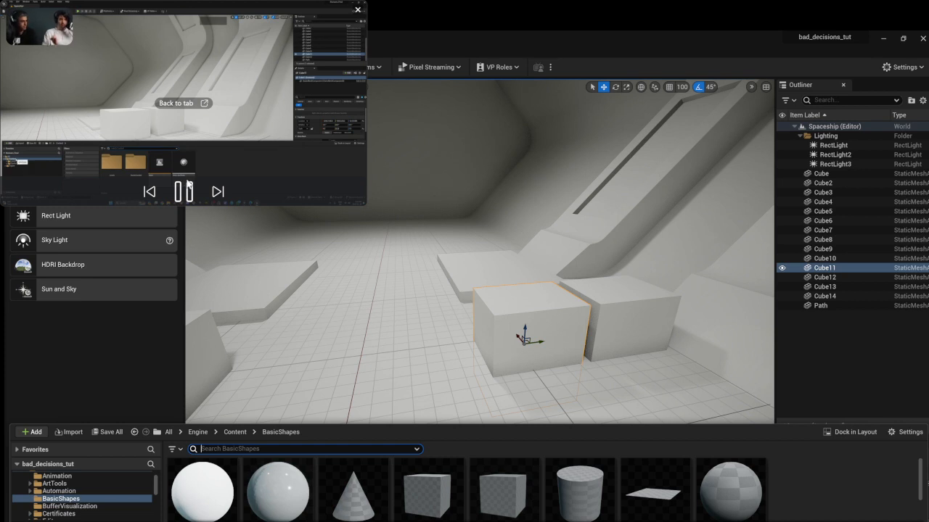
pyautogui.click(186, 192)
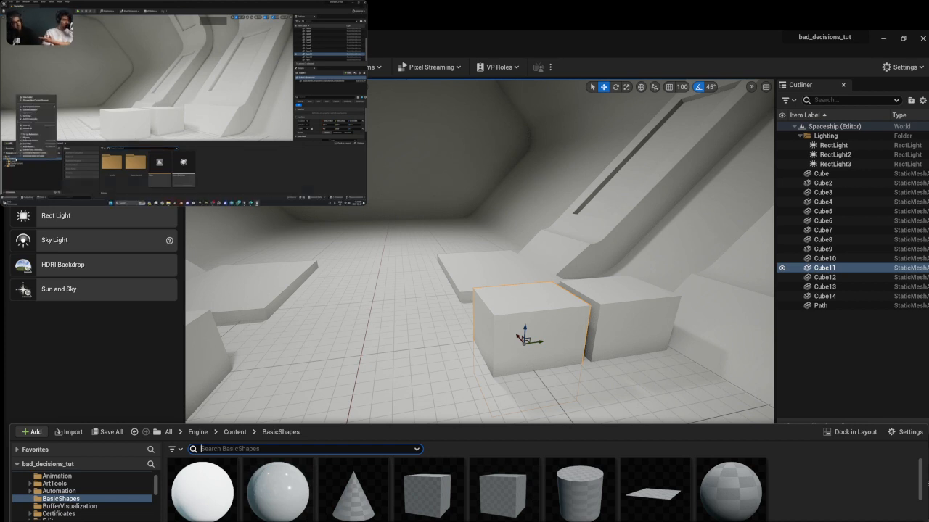
pyautogui.scroll(3, 94, 504)
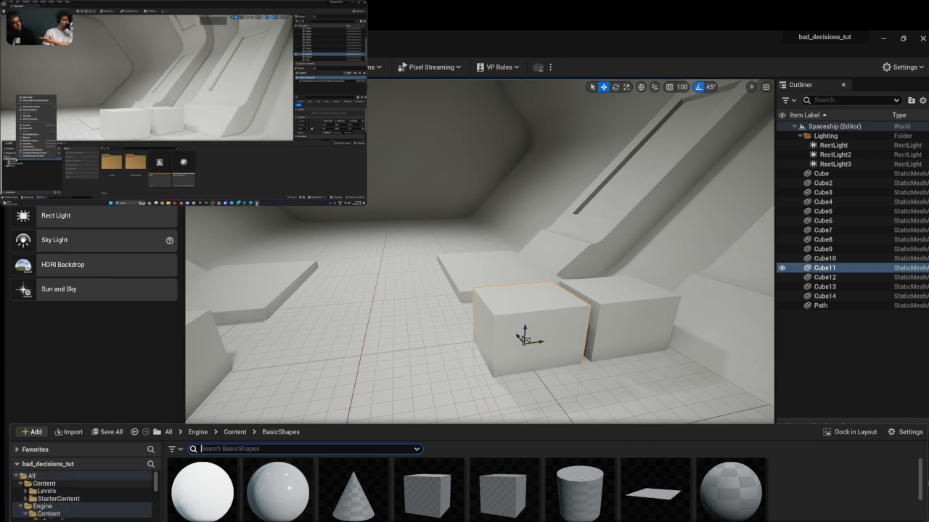
pyautogui.click(79, 484)
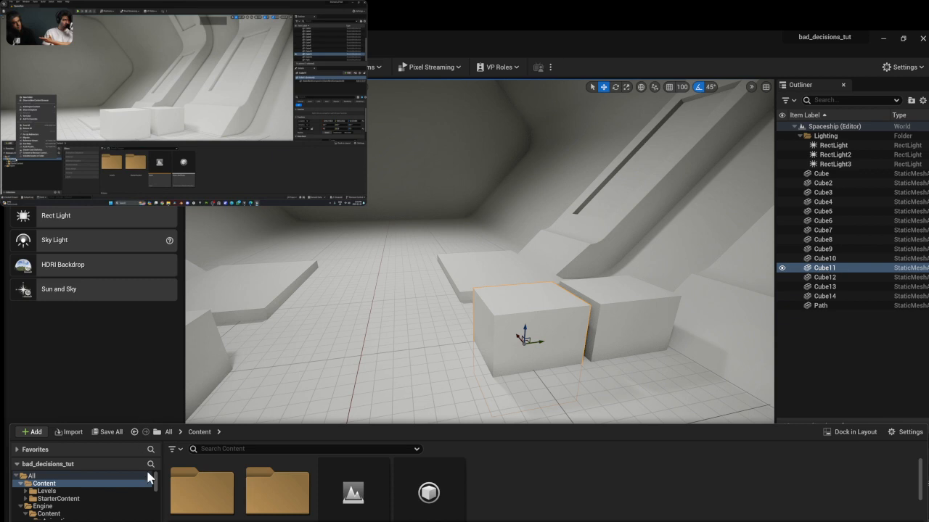
pyautogui.moveTo(178, 197)
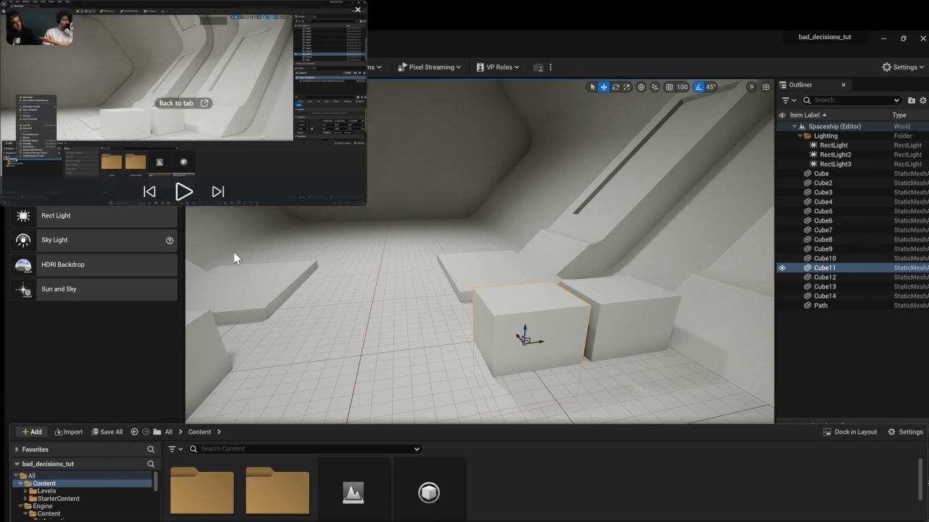
pyautogui.click(179, 194)
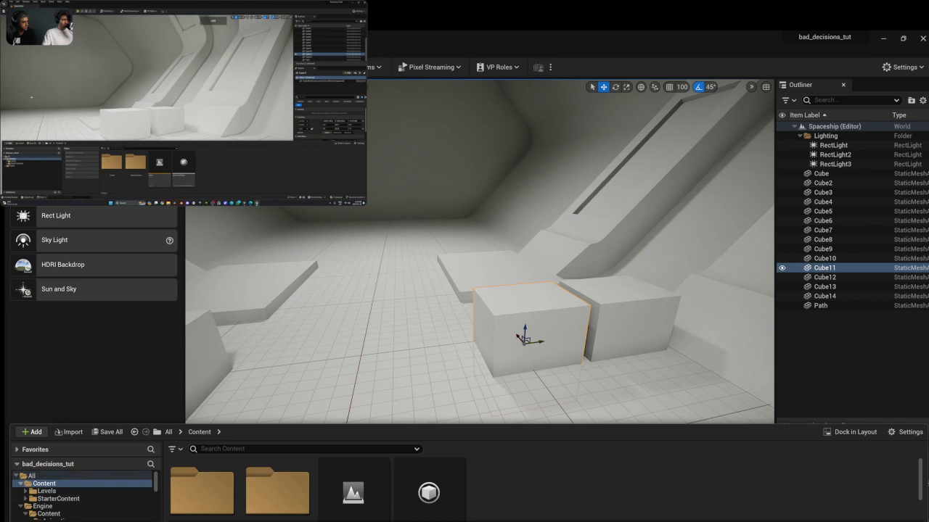
# Collapse the Engine folder in the folder tree and show the Content folder again.
pyautogui.scroll(-10, 83, 496)
pyautogui.scroll(10, 83, 495)
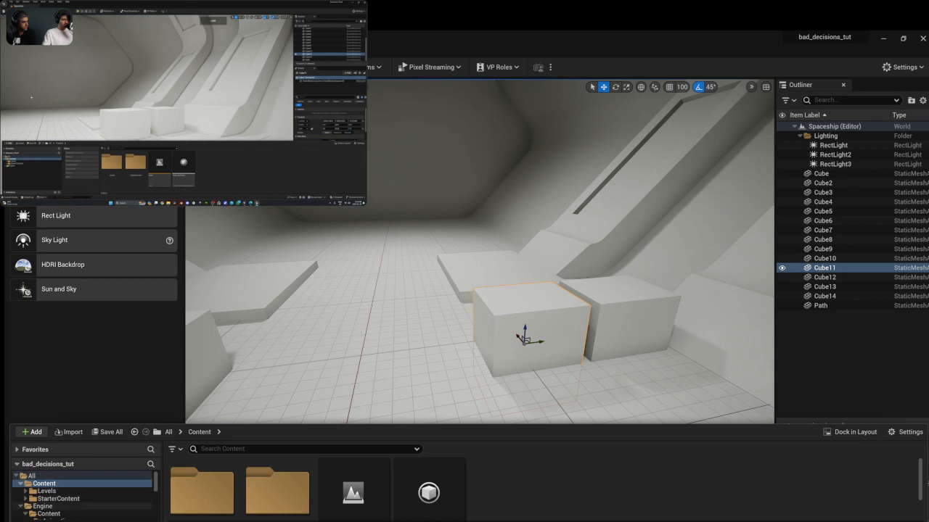
pyautogui.click(29, 507)
pyautogui.click(21, 507)
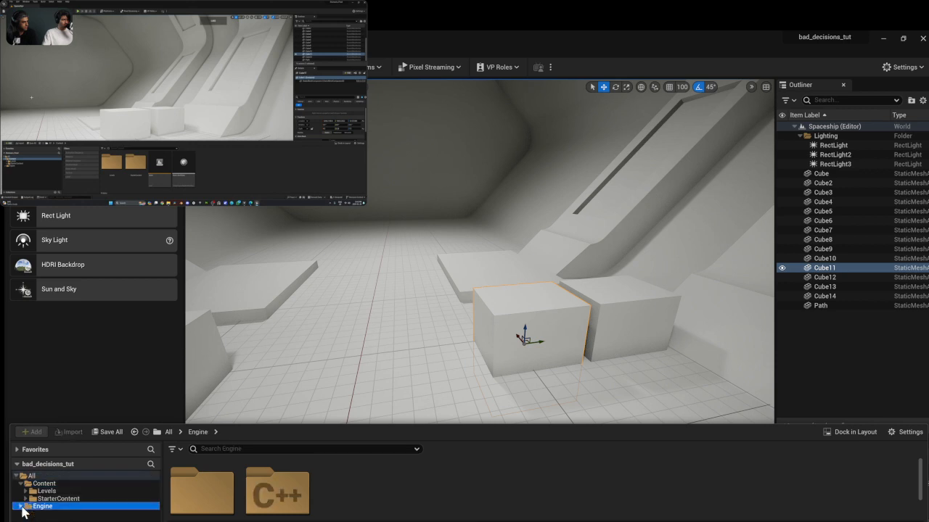
pyautogui.click(48, 484)
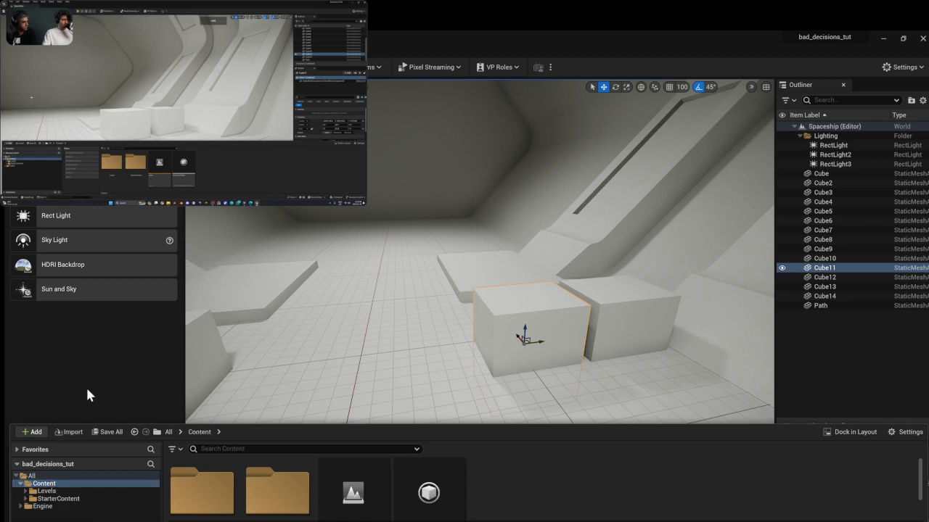
# Create a new folder named Materials inside the Content folder.
pyautogui.moveTo(183, 191)
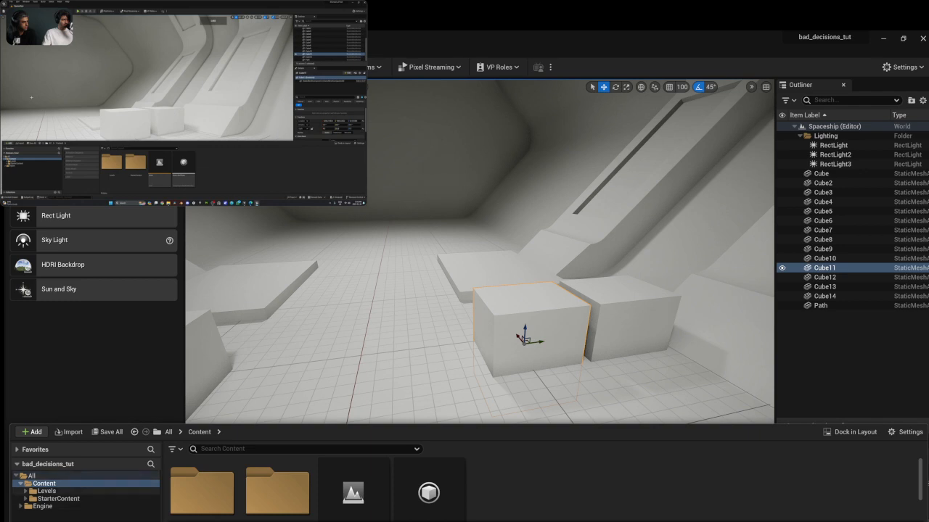
pyautogui.rightClick(45, 484)
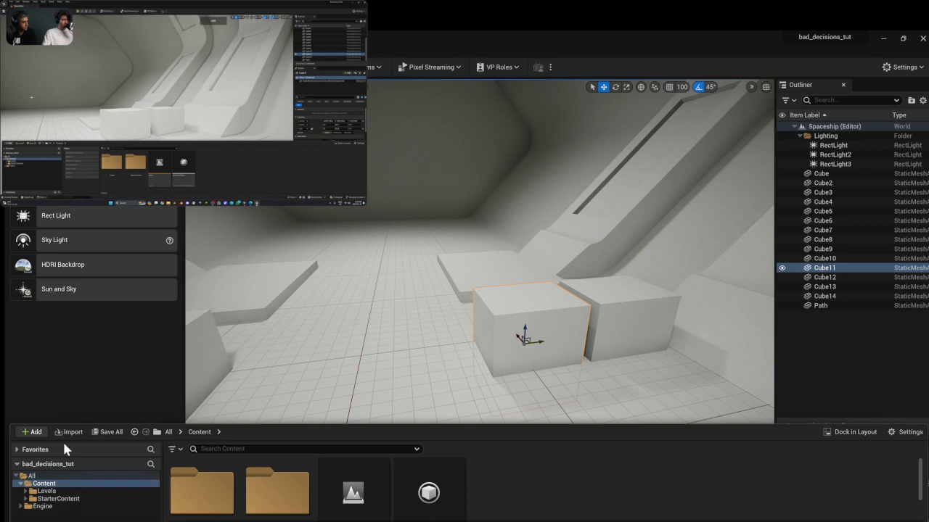
pyautogui.click(86, 282)
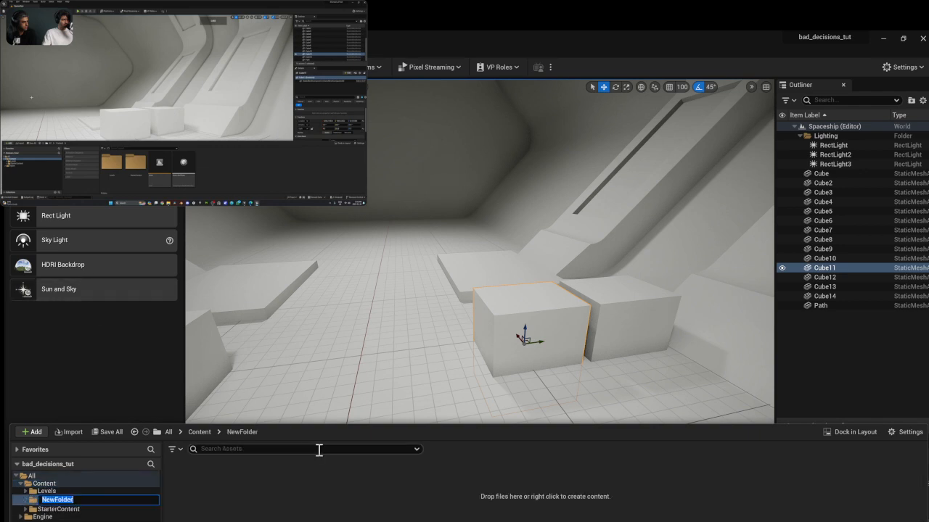
pyautogui.write('Materials')
pyautogui.click(179, 193)
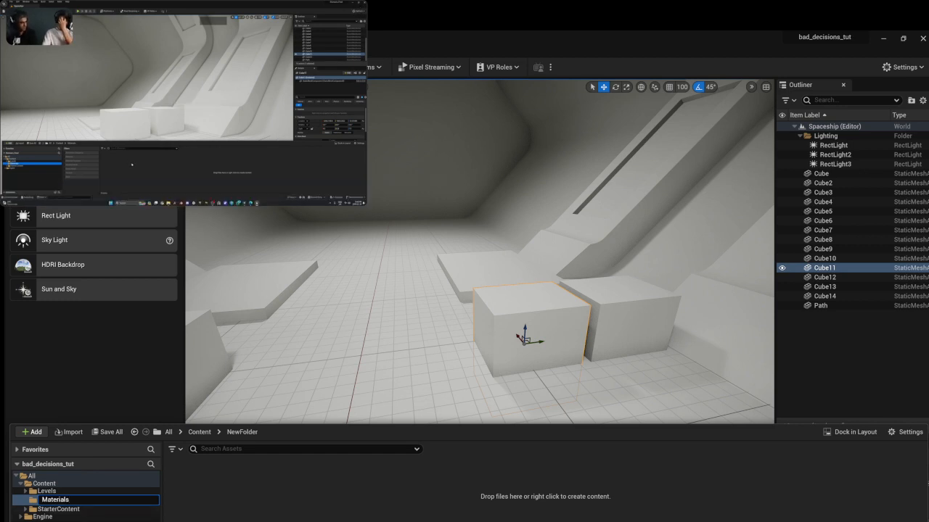
pyautogui.press('Return')
pyautogui.click(183, 192)
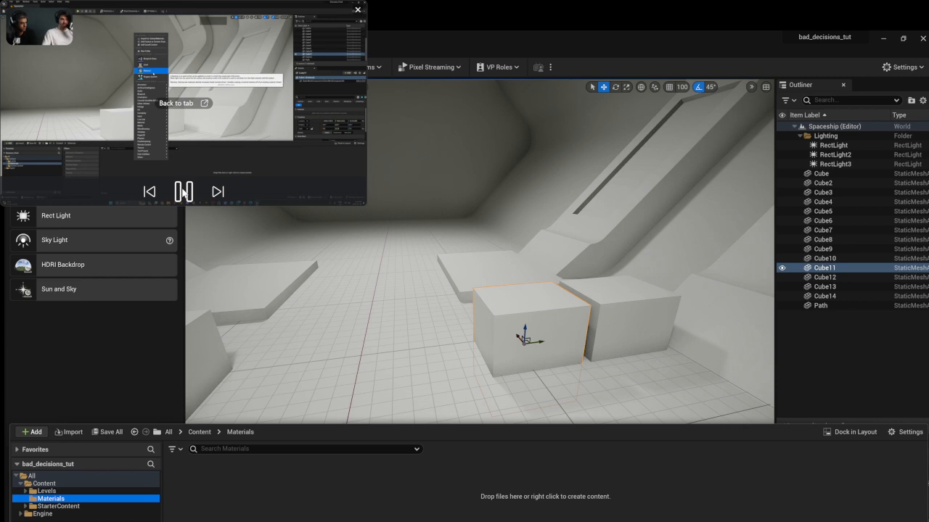
# Shrink the floating tutorial video so that it covers less of the editor.
pyautogui.click(304, 477)
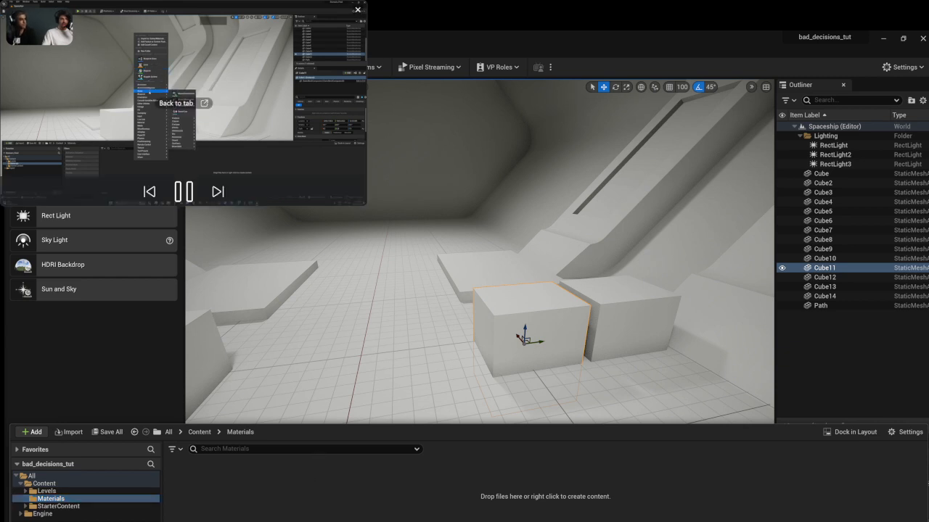
pyautogui.moveTo(712, 318); pyautogui.dragTo(676, 297)
pyautogui.moveTo(330, 185); pyautogui.dragTo(177, 98)
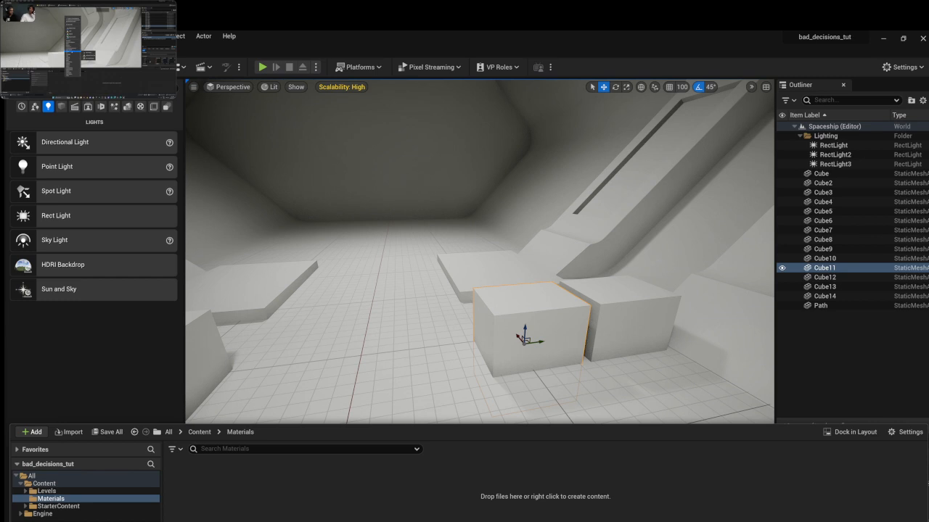
pyautogui.moveTo(175, 99); pyautogui.dragTo(275, 153)
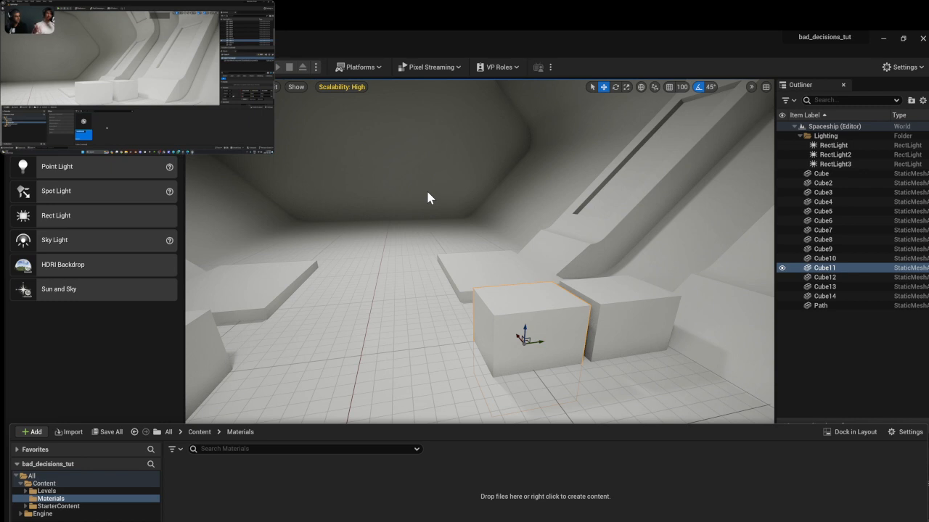
# Create a new material in the Materials folder, enlarge the asset browser and name the material BoxMaterial.
pyautogui.scroll(-1, 224, 500)
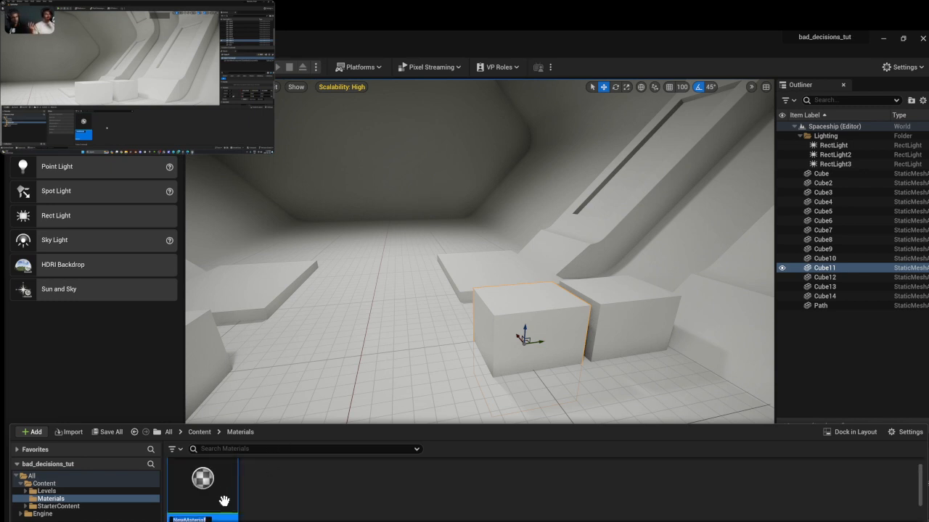
pyautogui.moveTo(301, 421); pyautogui.dragTo(307, 356)
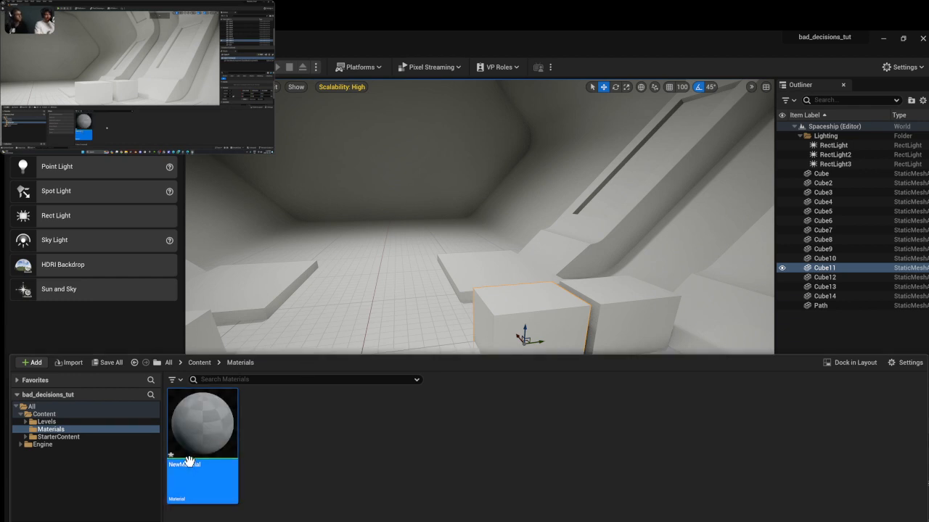
pyautogui.moveTo(138, 140)
pyautogui.press('F2')
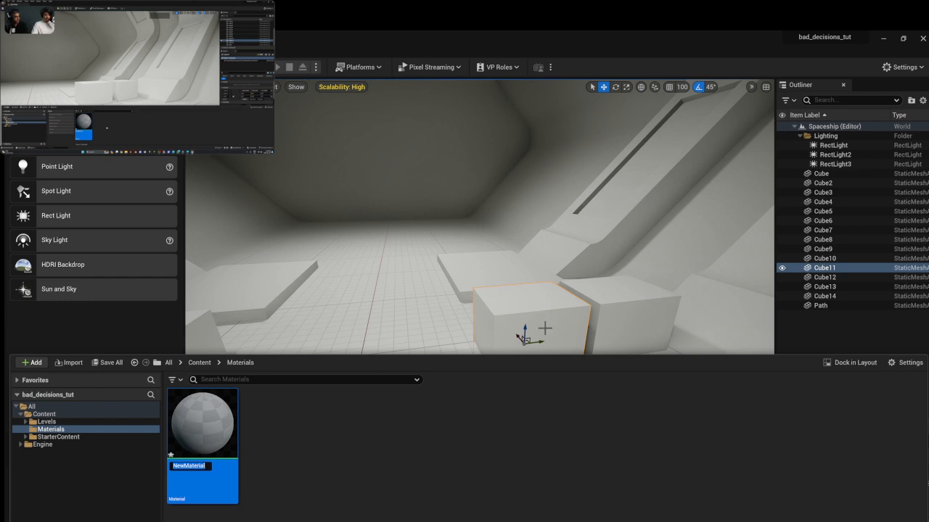
pyautogui.write('BoxMateria')
pyautogui.press('Return')
pyautogui.click(138, 141)
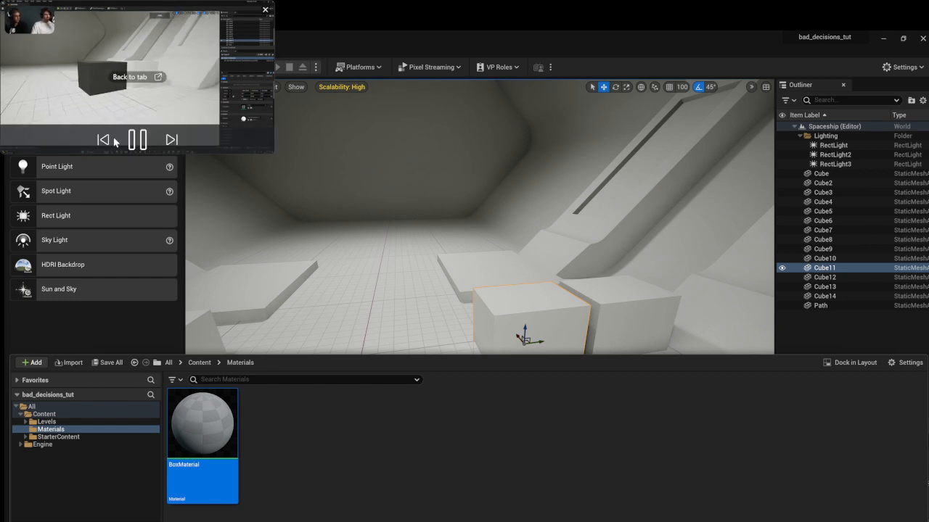
# Apply BoxMaterial to the selected box Cube11 in the scene.
pyautogui.moveTo(537, 314); pyautogui.dragTo(538, 319)
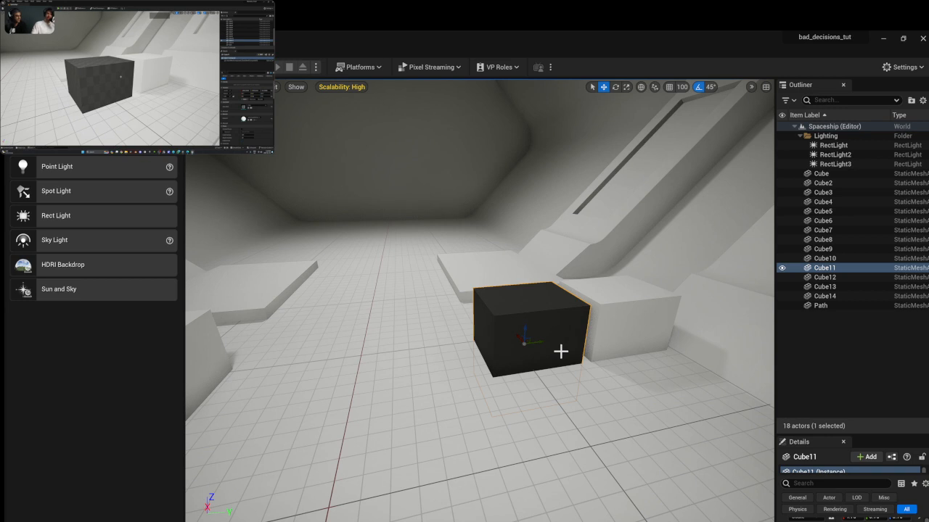
pyautogui.press('d')
pyautogui.moveTo(577, 379); pyautogui.dragTo(574, 379, button='right')
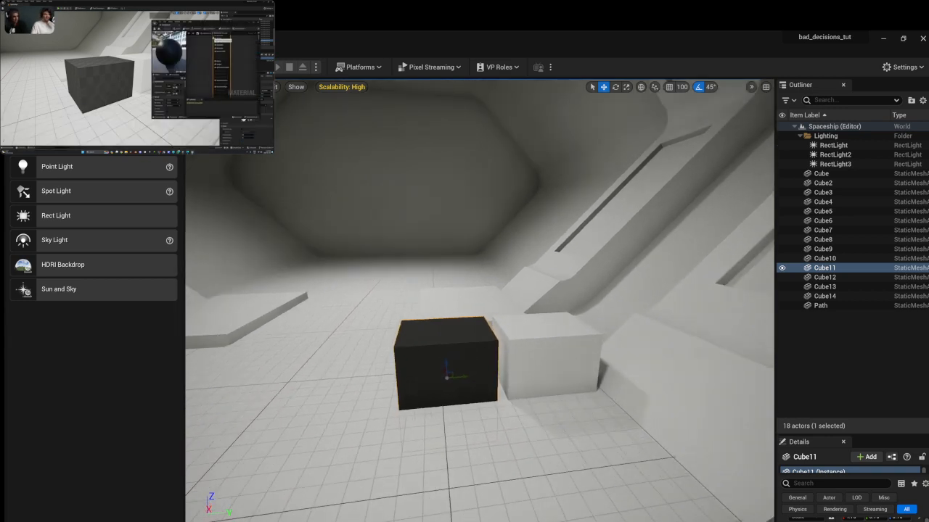
# Open BoxMaterial from the Materials folder for editing.
pyautogui.click(45, 521)
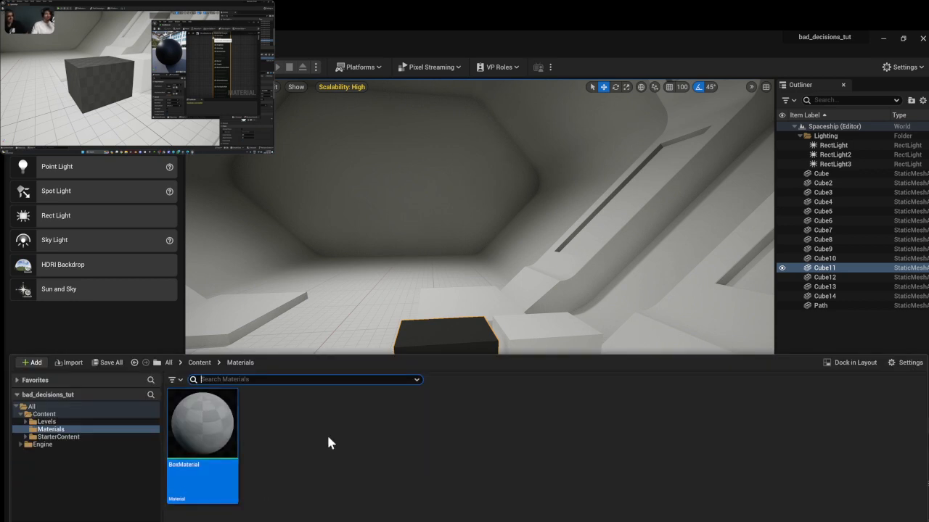
pyautogui.doubleClick(227, 418)
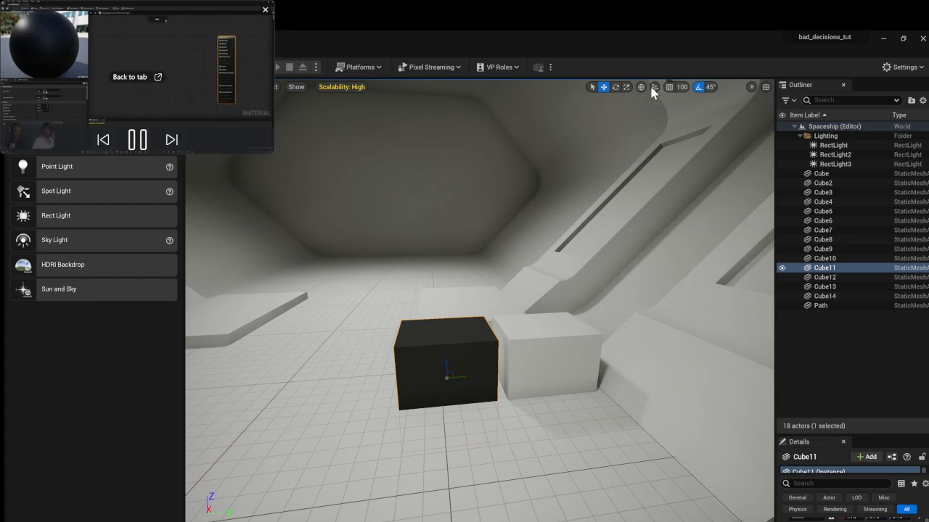
# Enlarge the floating tutorial video and watch its explanation of the material editor, pausing and resuming as needed.
pyautogui.moveTo(274, 153); pyautogui.dragTo(357, 200)
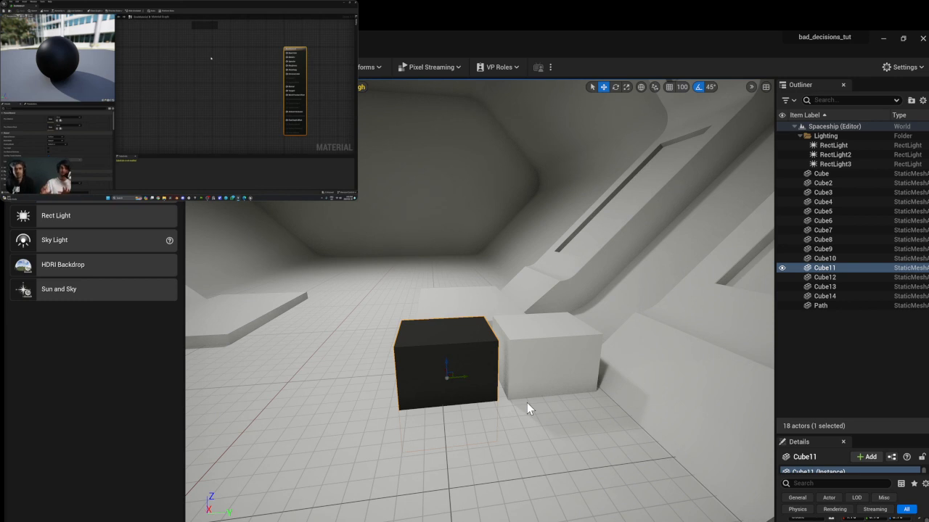
pyautogui.click(178, 188)
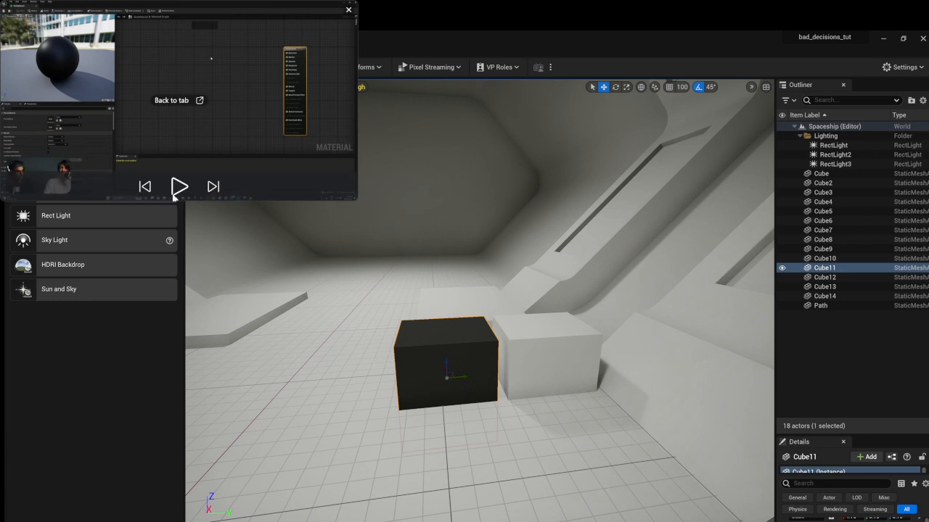
pyautogui.click(179, 188)
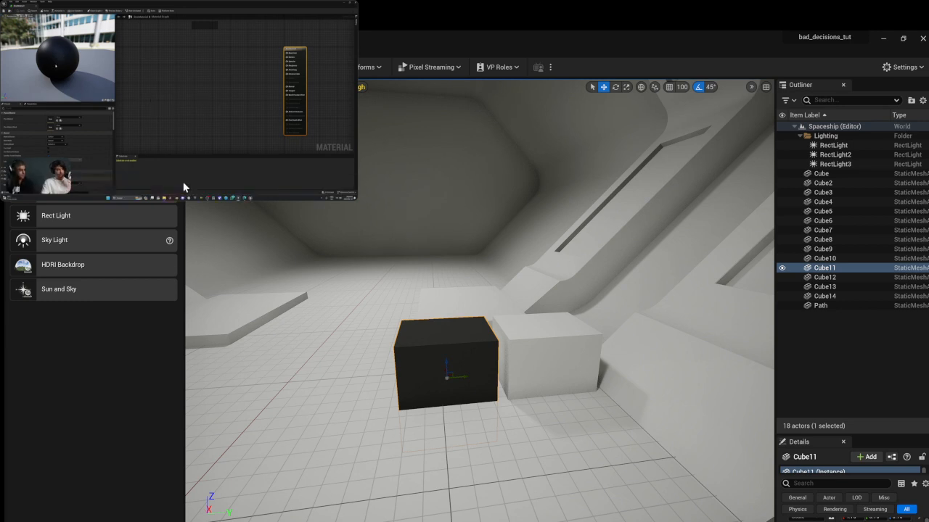
pyautogui.moveTo(185, 186)
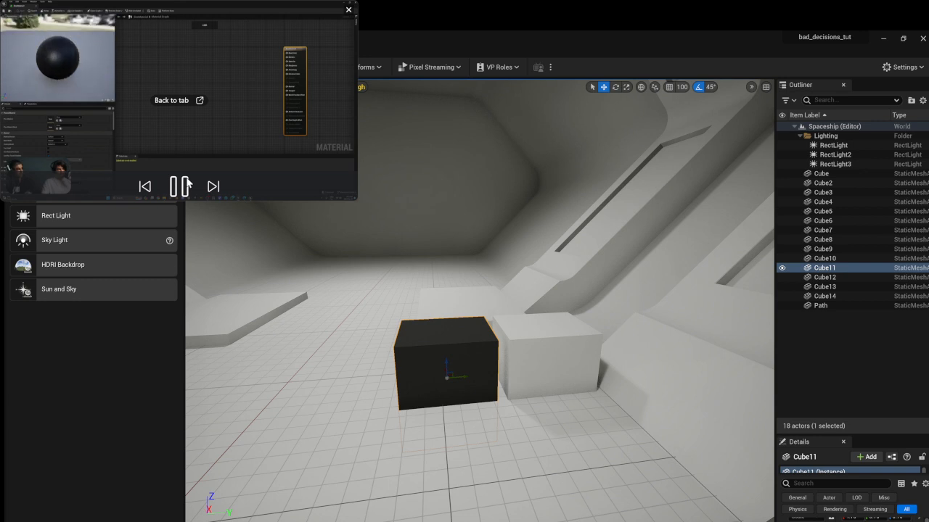
pyautogui.click(174, 187)
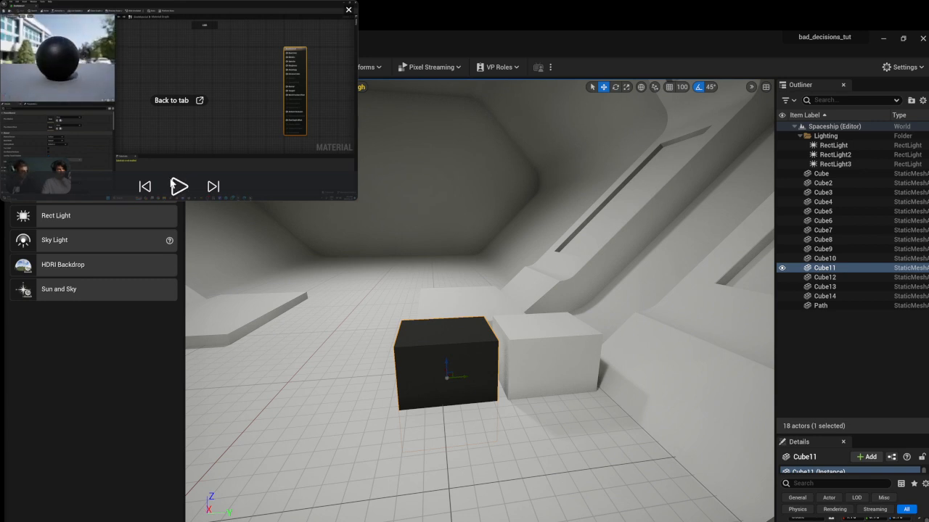
pyautogui.click(174, 185)
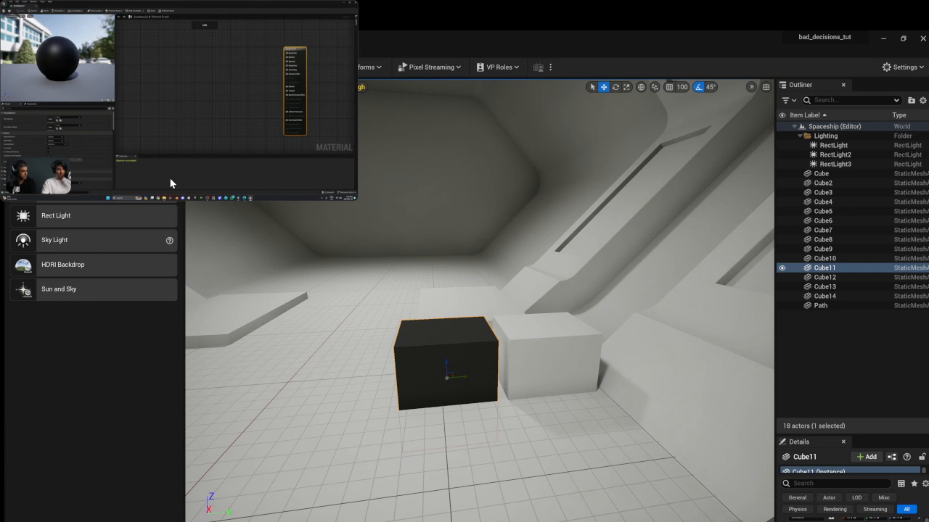
pyautogui.click(178, 184)
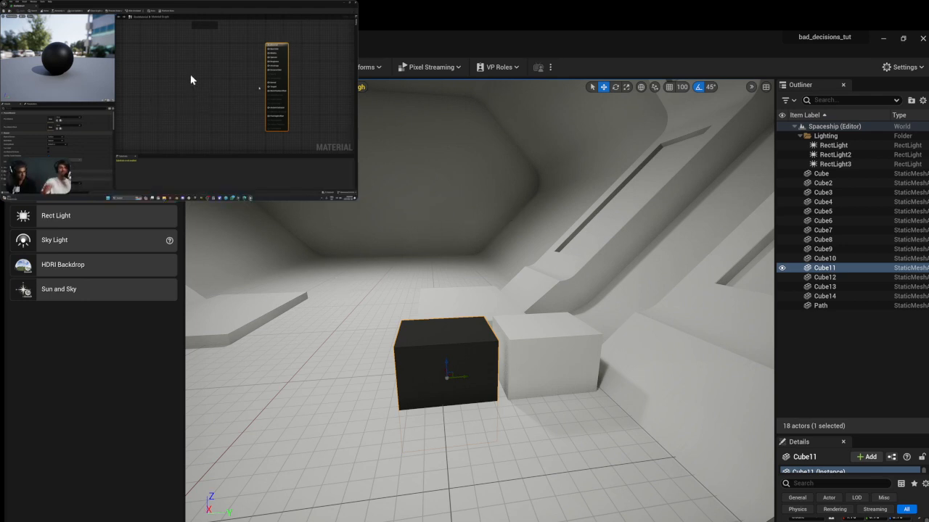
# Shrink the floating tutorial video so it covers less of the editor and continue its playback.
pyautogui.moveTo(345, 194); pyautogui.dragTo(233, 131)
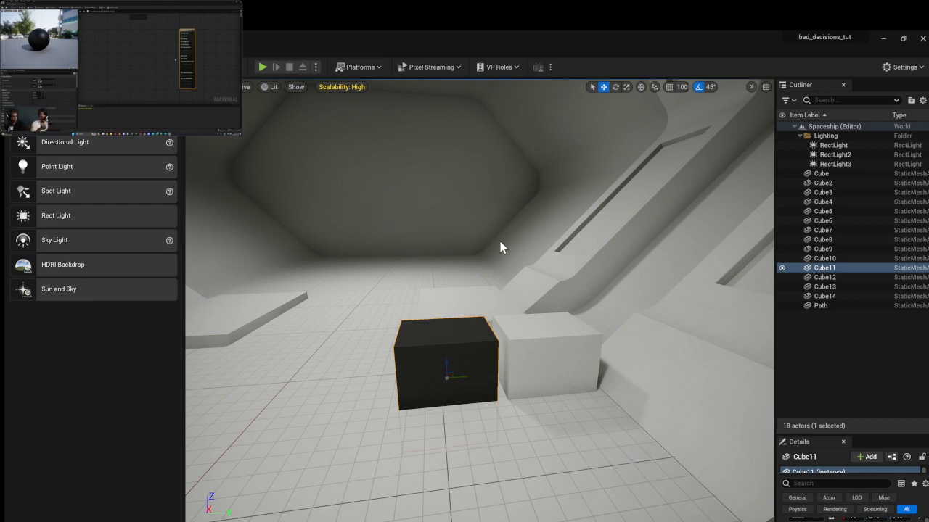
pyautogui.click(121, 121)
pyautogui.click(121, 120)
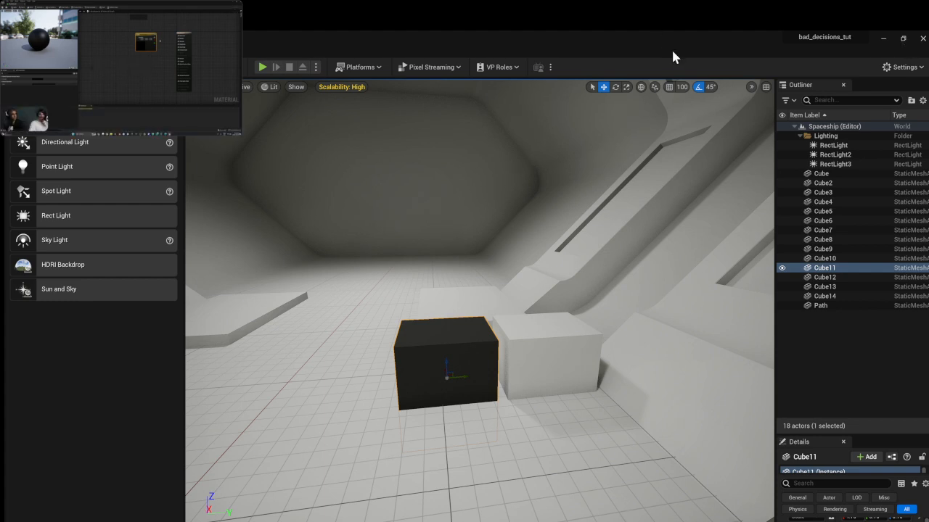
pyautogui.click(904, 39)
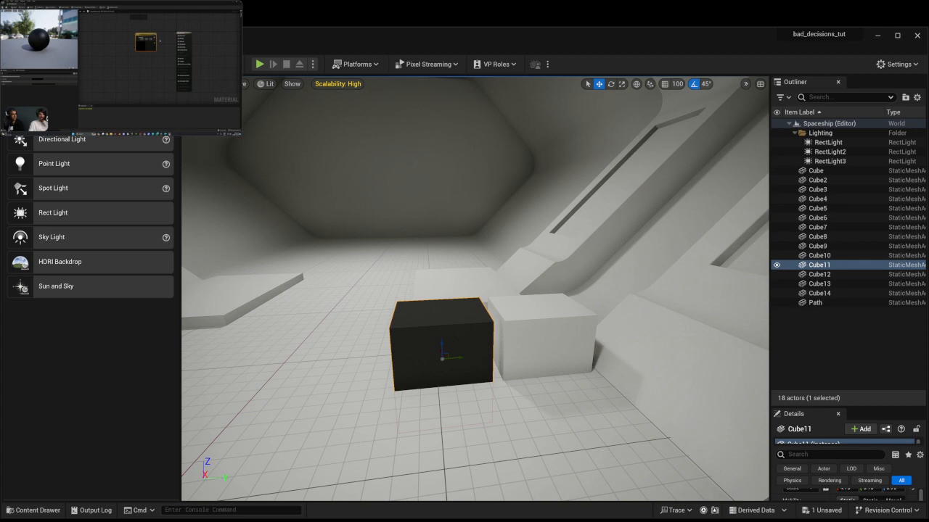
pyautogui.click(898, 37)
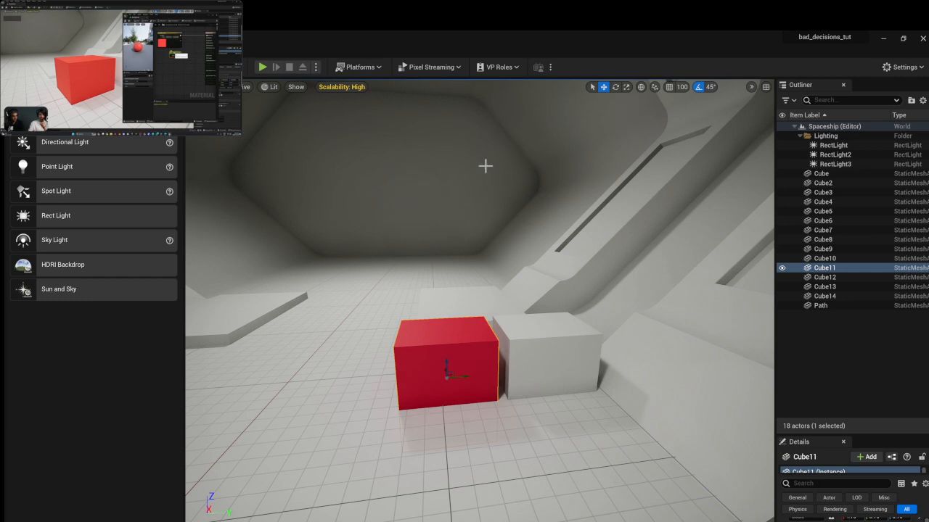
# Examine the red box Cube11 and its surface from several viewpoints in the corridor.
pyautogui.click(121, 121)
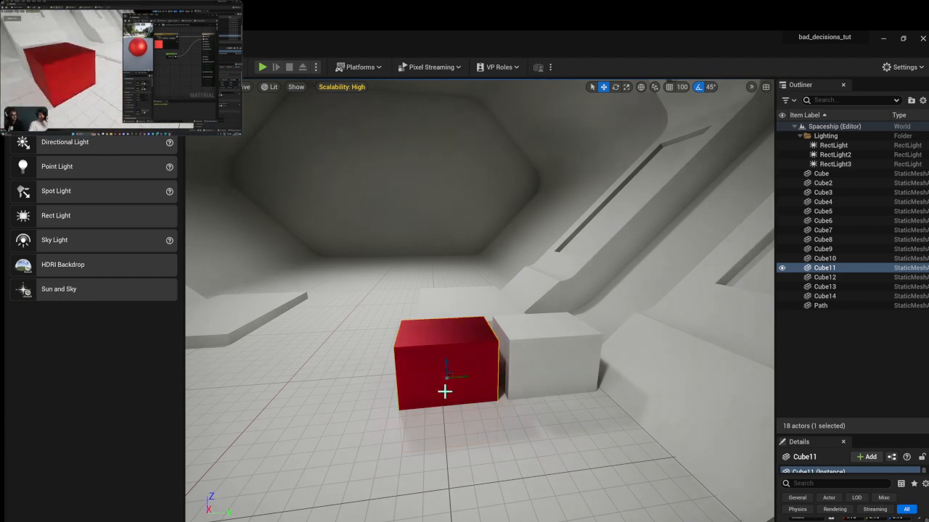
pyautogui.moveTo(441, 472); pyautogui.dragTo(425, 442, button='right')
pyautogui.press('a')
pyautogui.press('d')
pyautogui.press('w')
pyautogui.press('s')
pyautogui.press('q')
pyautogui.press('e')
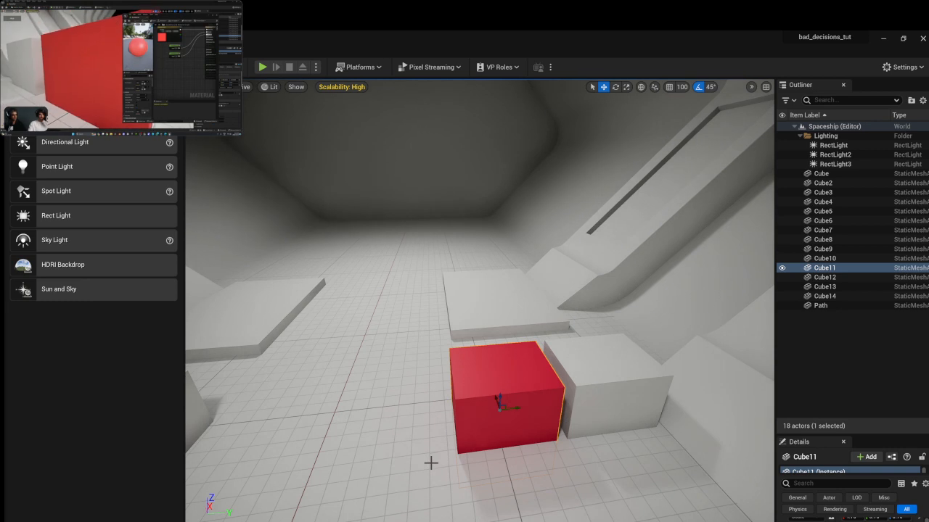
pyautogui.press('s')
pyautogui.moveTo(426, 440); pyautogui.dragTo(428, 404, button='right')
pyautogui.press('a')
pyautogui.press('w')
pyautogui.press('d')
pyautogui.press('d')
pyautogui.press('a')
pyautogui.press('d')
pyautogui.press('a')
pyautogui.moveTo(190, 315); pyautogui.dragTo(229, 326, button='right')
pyautogui.press('w')
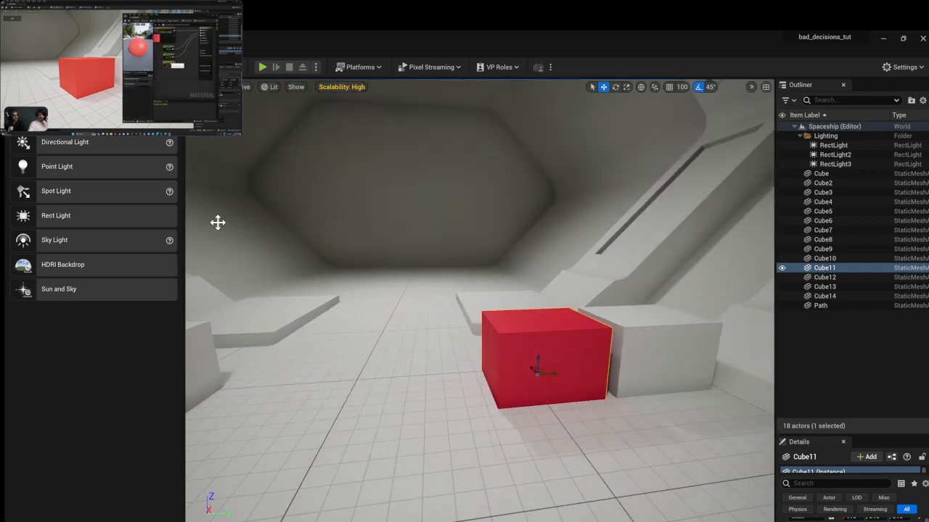
# Continue the tutorial video and inspect the reflections on the red box up close and from the front.
pyautogui.click(122, 123)
pyautogui.moveTo(120, 125)
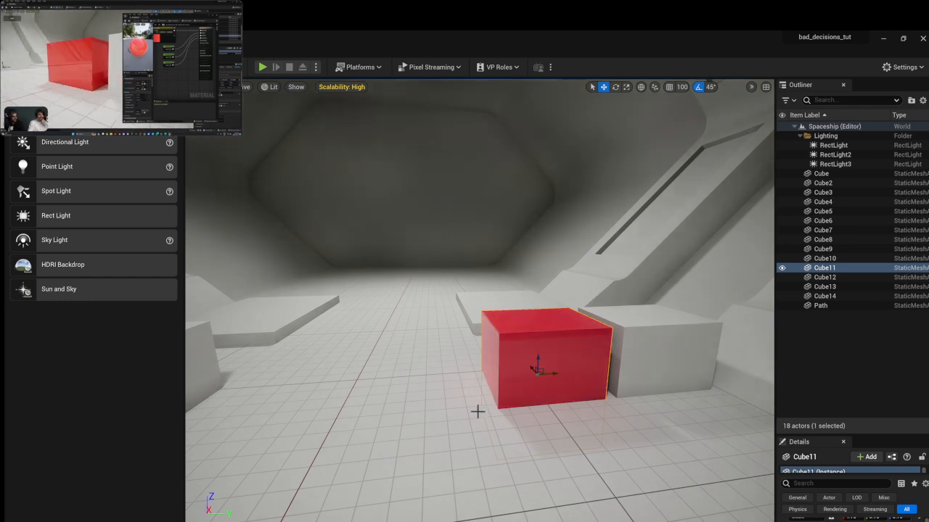
pyautogui.moveTo(514, 468); pyautogui.dragTo(466, 493, button='right')
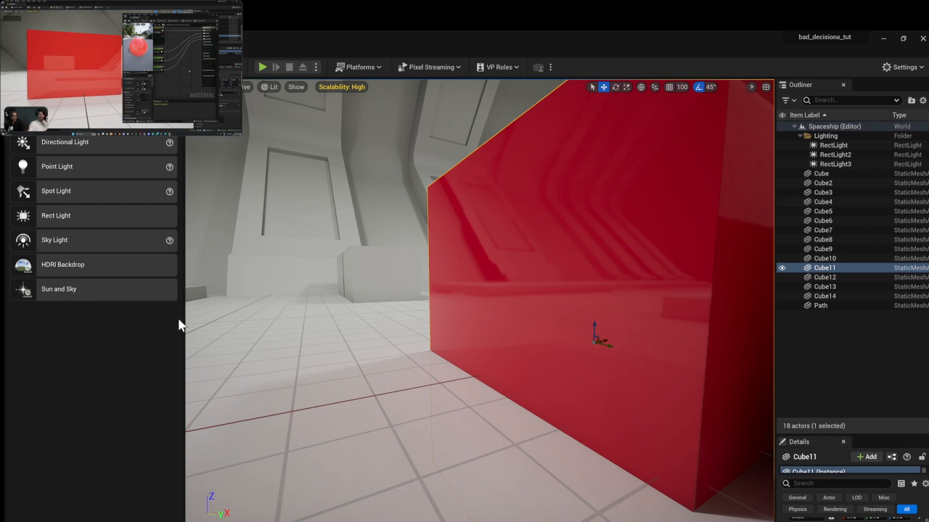
pyautogui.moveTo(341, 363); pyautogui.dragTo(341, 363, button='right')
pyautogui.moveTo(272, 267); pyautogui.dragTo(272, 267, button='right')
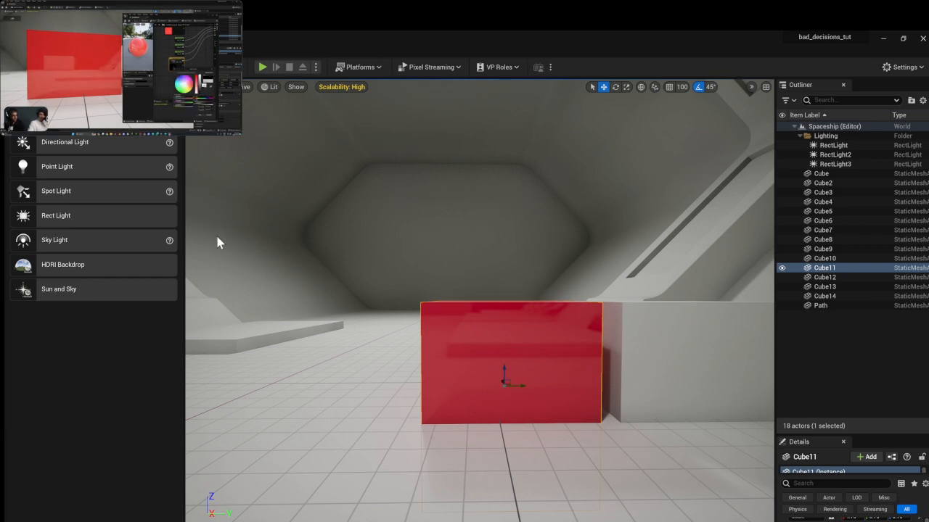
# Play and pause the tutorial video through its part on picking a node color for the material.
pyautogui.click(119, 120)
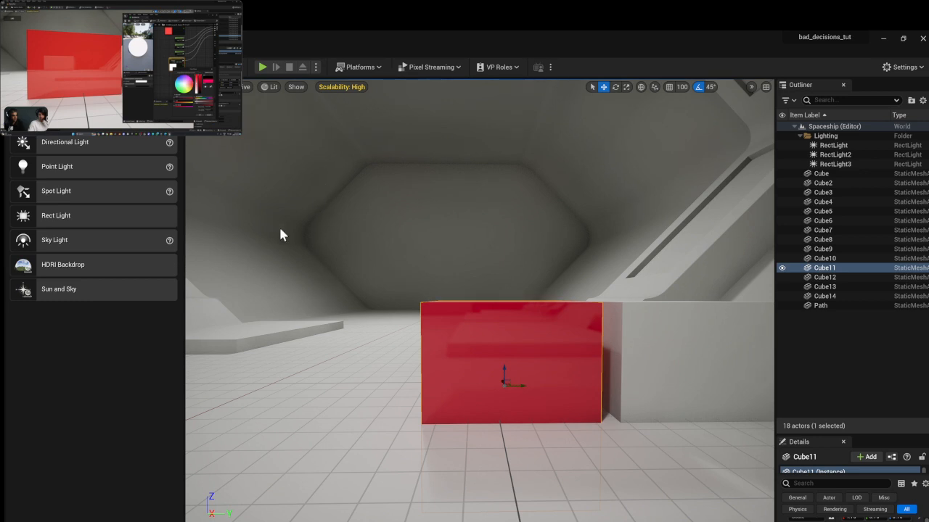
pyautogui.click(120, 121)
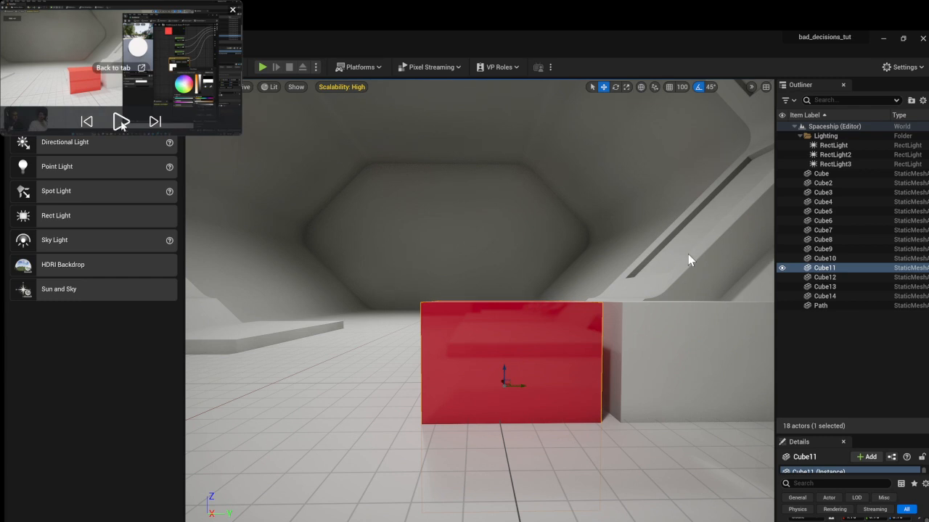
pyautogui.click(121, 122)
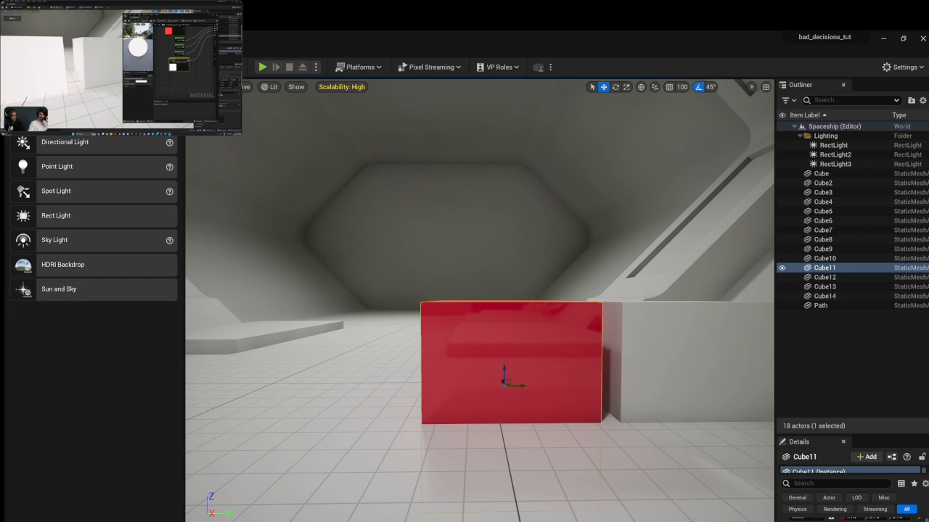
# Inspect the glow of Cube11 on the neighbouring box and floor from slightly different viewpoints.
pyautogui.press('d')
pyautogui.moveTo(530, 423)
pyautogui.mouseDown(button='right')
pyautogui.moveTo(540, 431)
pyautogui.moveTo(521, 419)
pyautogui.mouseUp(button='right')
pyautogui.press('a')
pyautogui.press('d')
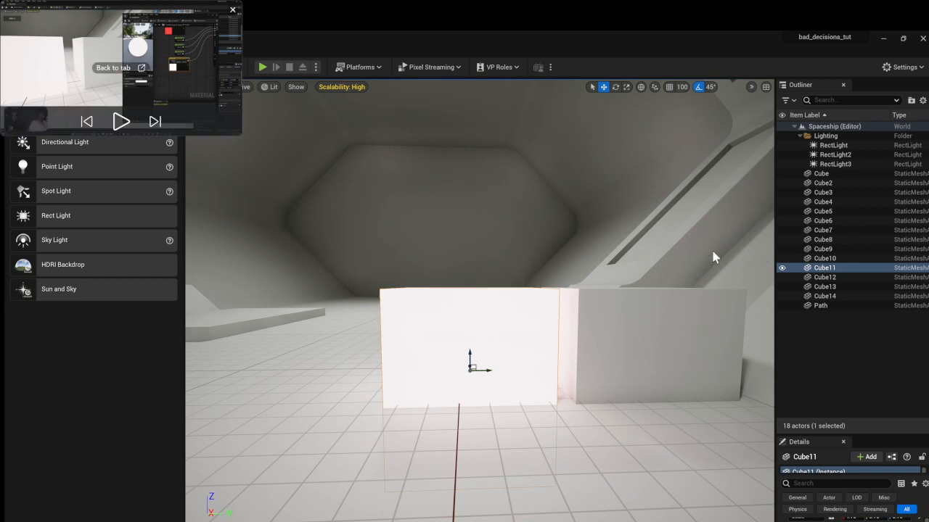
pyautogui.moveTo(680, 264); pyautogui.dragTo(698, 284, button='right')
pyautogui.press('a')
pyautogui.press('d')
pyautogui.press('a')
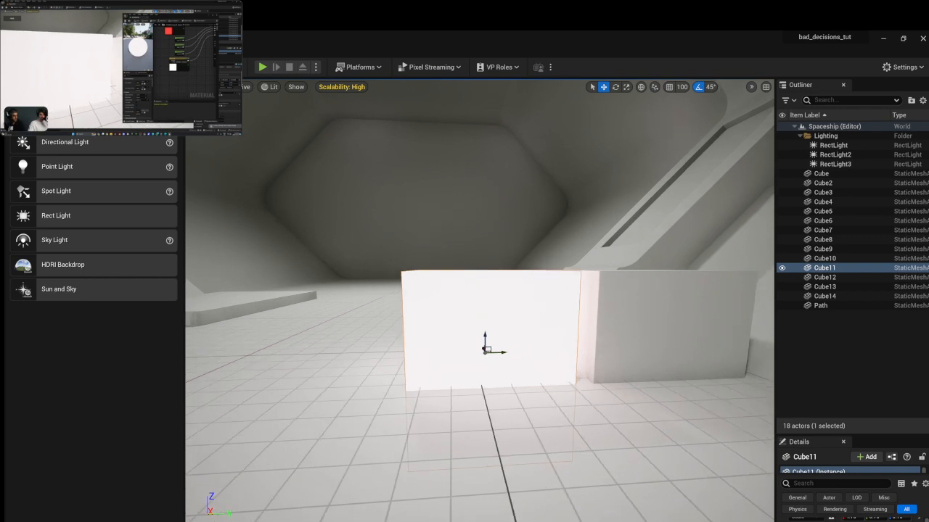
pyautogui.press('d')
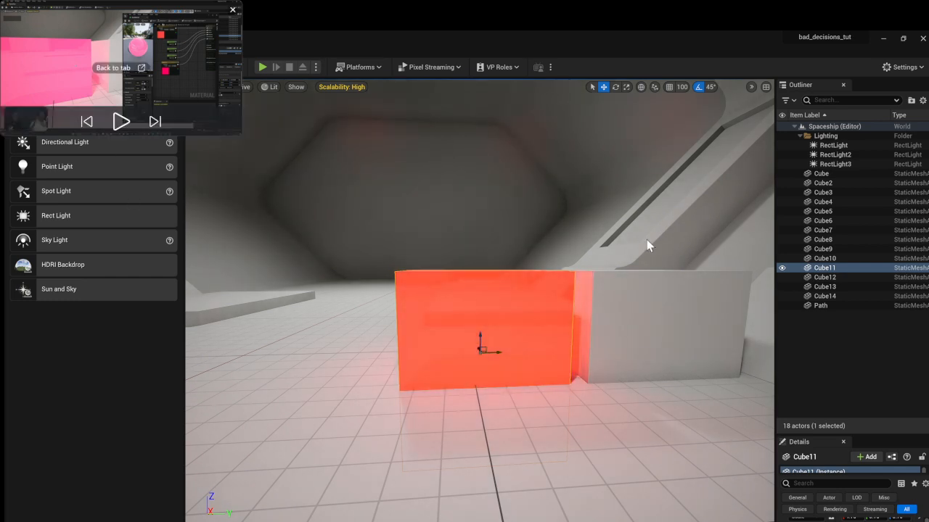
# Follow the tutorial video's part on adding more nodes to the material graph, pausing and resuming it as needed.
pyautogui.click(120, 122)
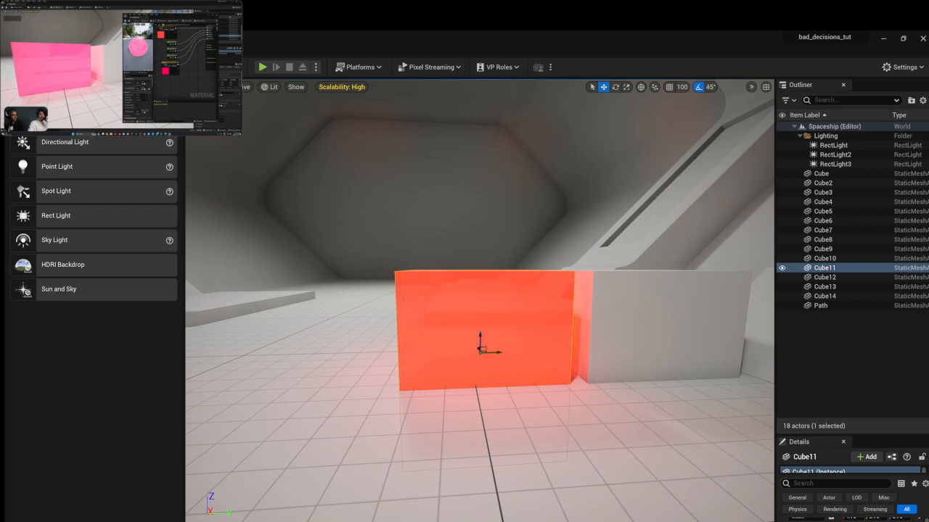
pyautogui.moveTo(67, 126)
pyautogui.moveTo(115, 89)
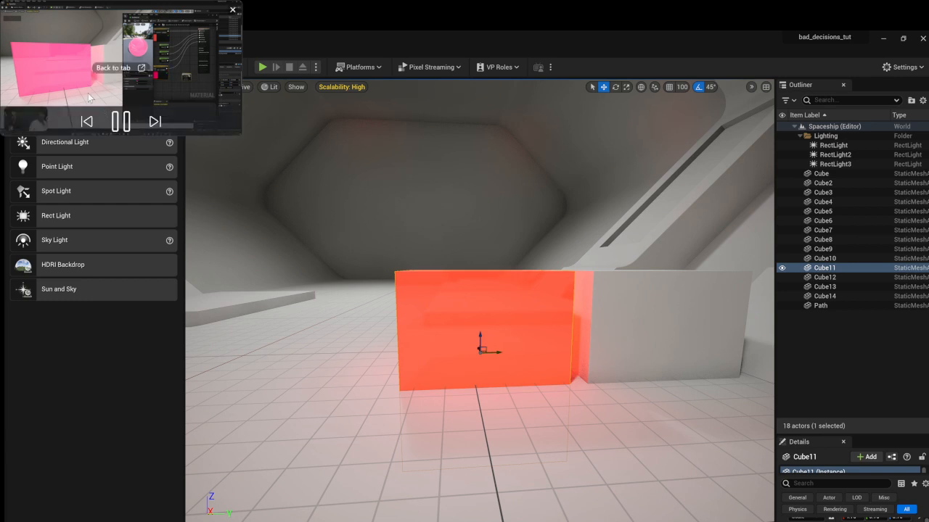
pyautogui.click(119, 122)
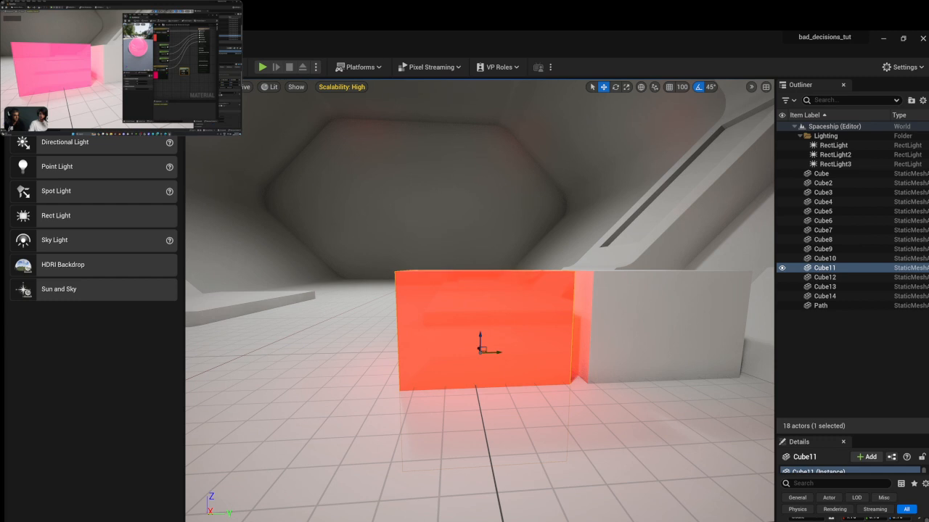
pyautogui.moveTo(121, 121)
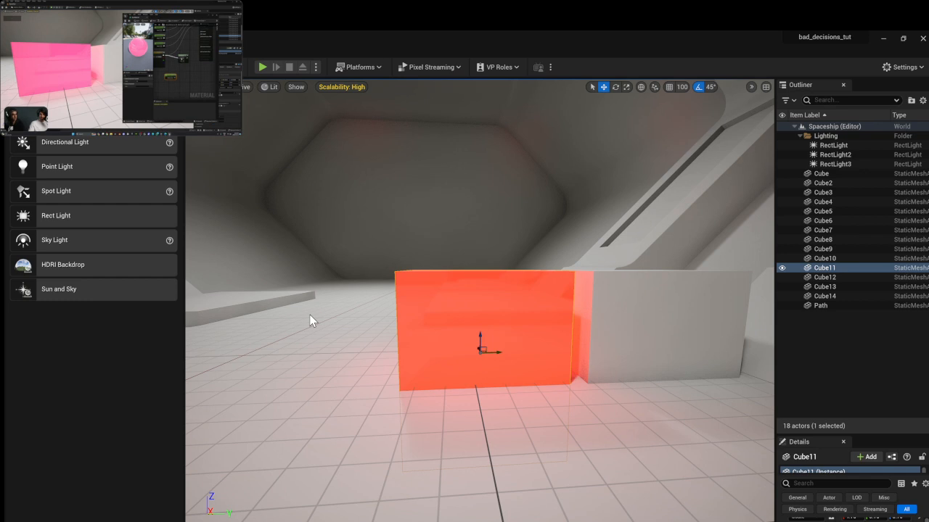
pyautogui.click(120, 121)
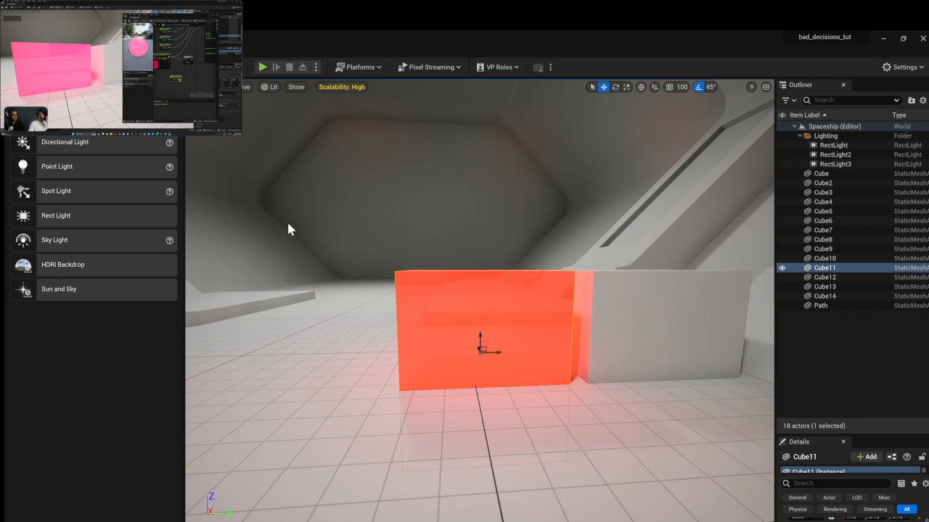
pyautogui.click(116, 122)
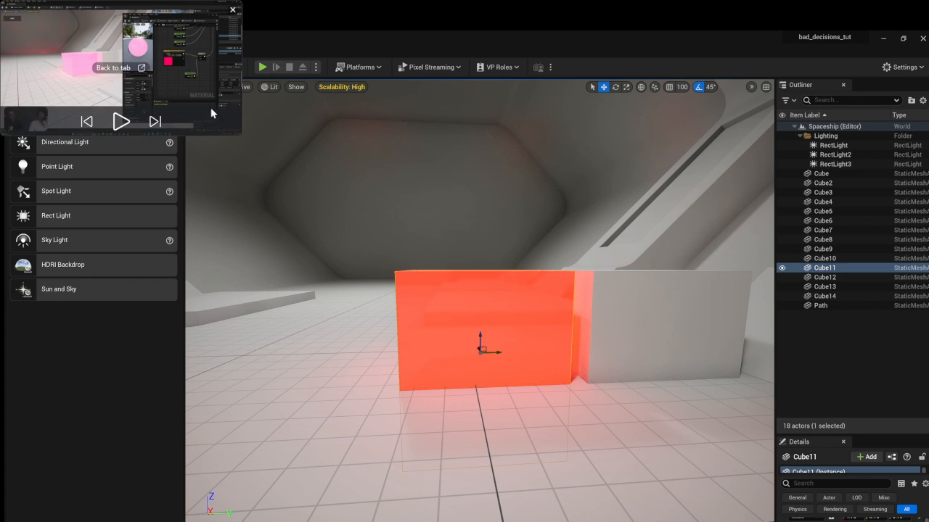
# Enlarge the floating tutorial video to read its node graph, shrink it back and continue its playback.
pyautogui.moveTo(238, 134); pyautogui.dragTo(348, 222)
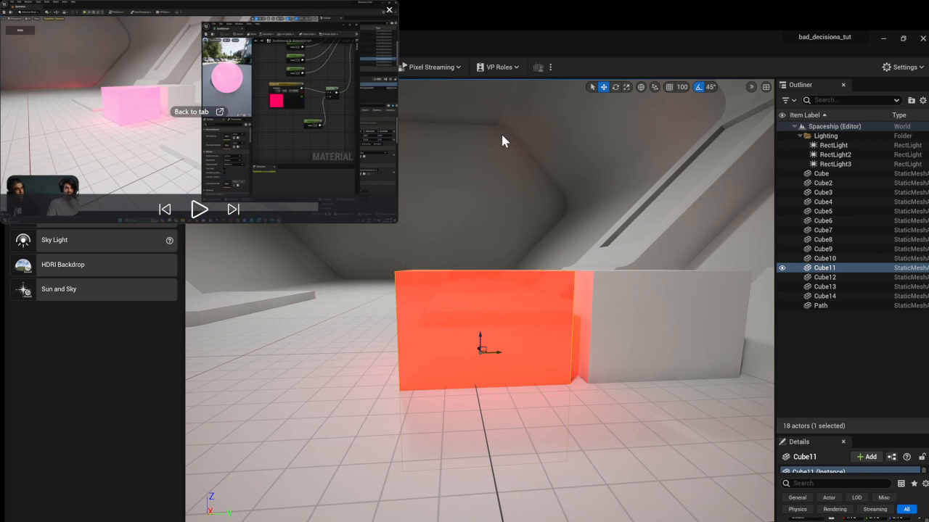
pyautogui.moveTo(840, 379); pyautogui.dragTo(664, 281)
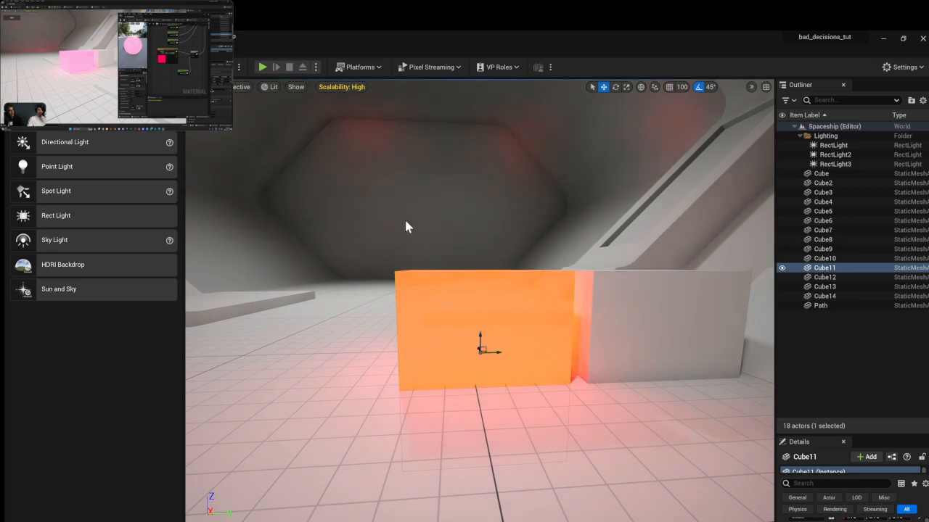
pyautogui.click(116, 117)
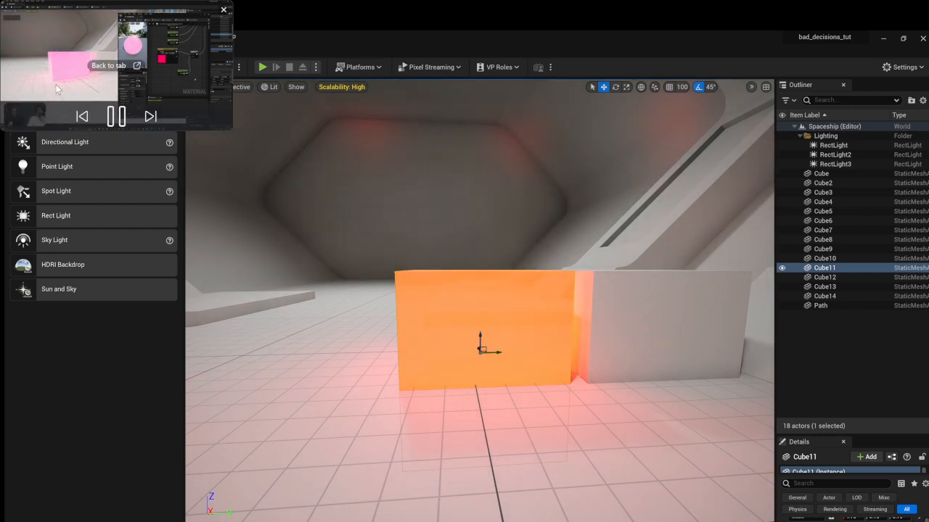
pyautogui.click(119, 118)
pyautogui.click(117, 114)
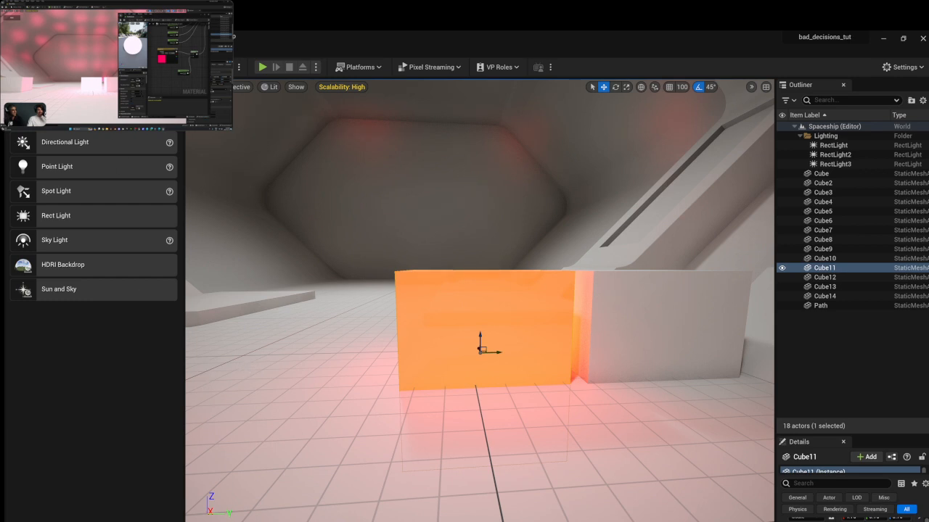
# Pause the floating tutorial video, enlarge it to compare its scene and material with the project, then shrink it and resume playback.
pyautogui.moveTo(474, 255); pyautogui.dragTo(713, 255, button='right')
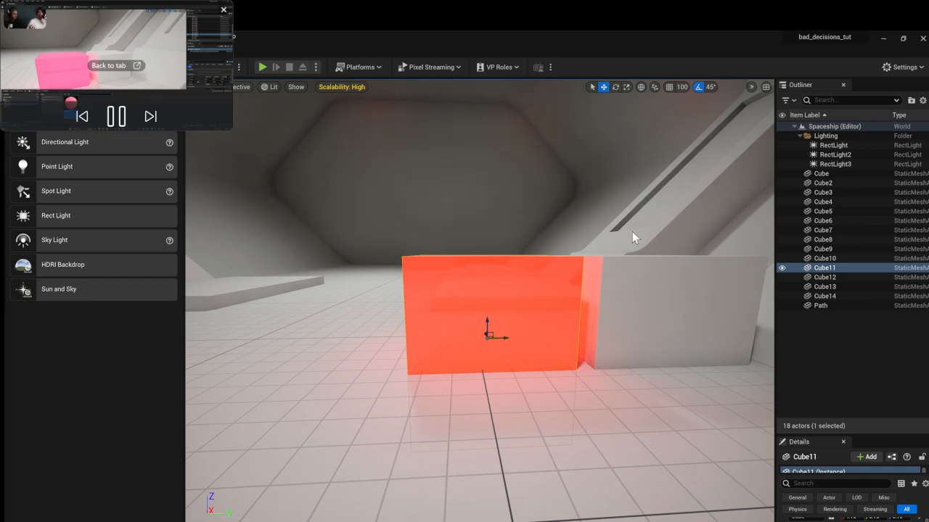
pyautogui.click(116, 116)
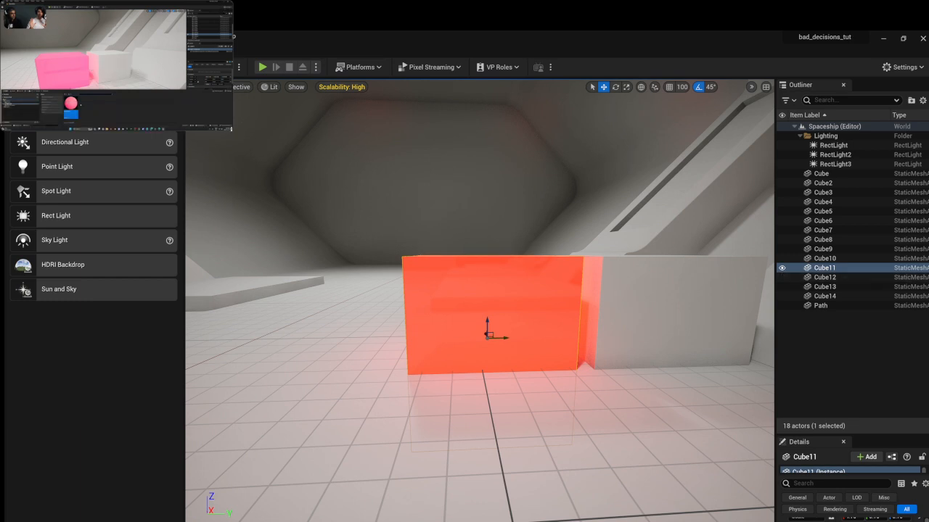
pyautogui.moveTo(231, 129); pyautogui.dragTo(426, 238)
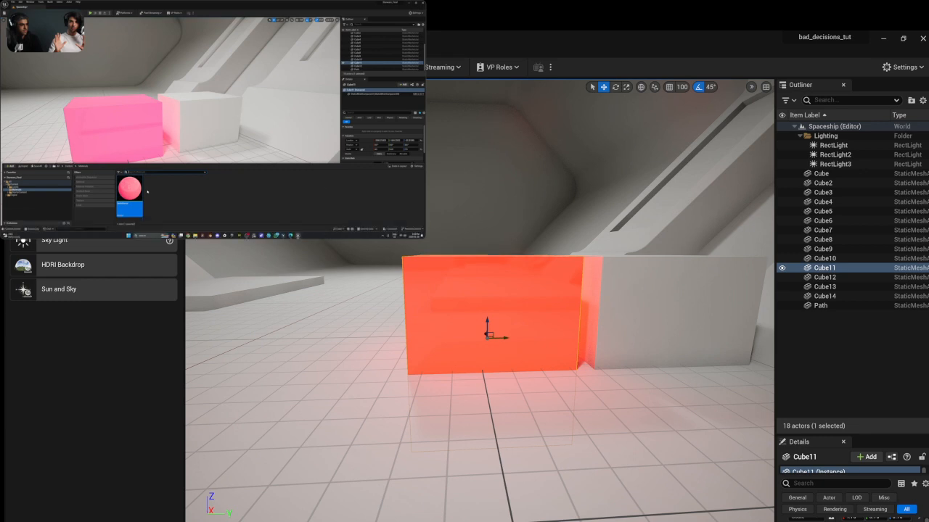
pyautogui.hotkey('ctrl', 'space')
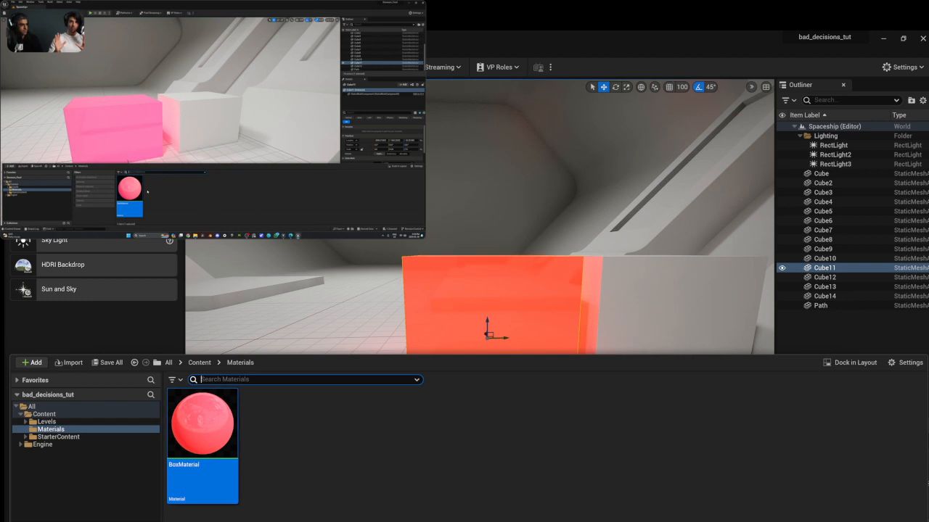
pyautogui.hotkey('ctrl', 'space')
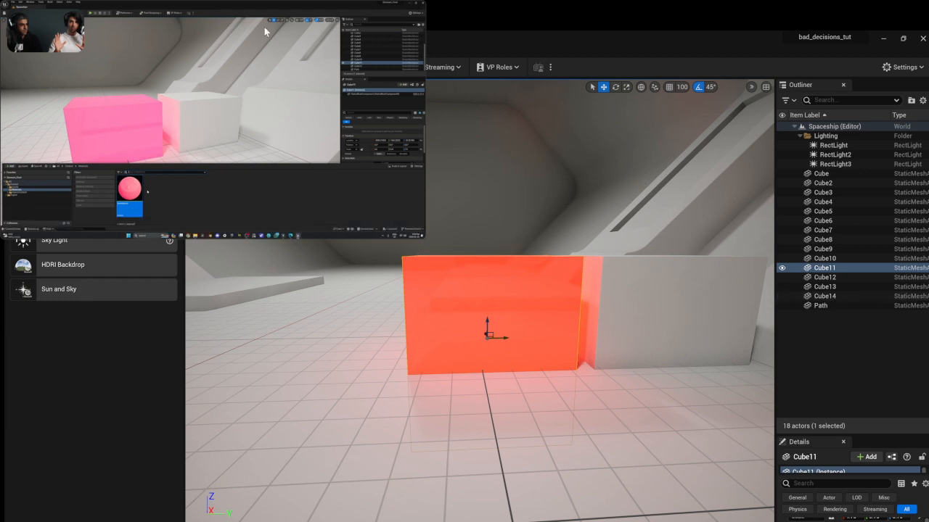
pyautogui.moveTo(423, 237); pyautogui.dragTo(278, 156)
pyautogui.click(140, 143)
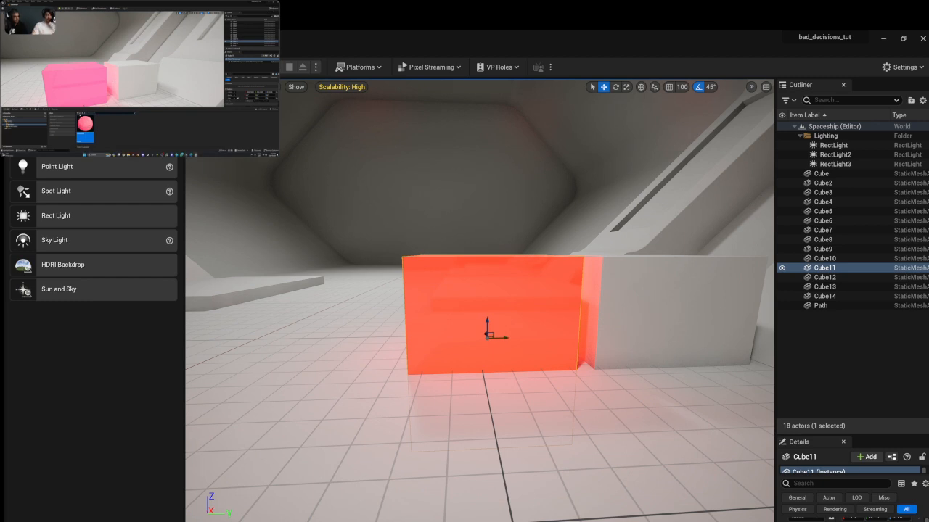
# Open BoxMaterial in the material editor and view Cube11 from farther back in the corridor.
pyautogui.hotkey('ctrl', 'space')
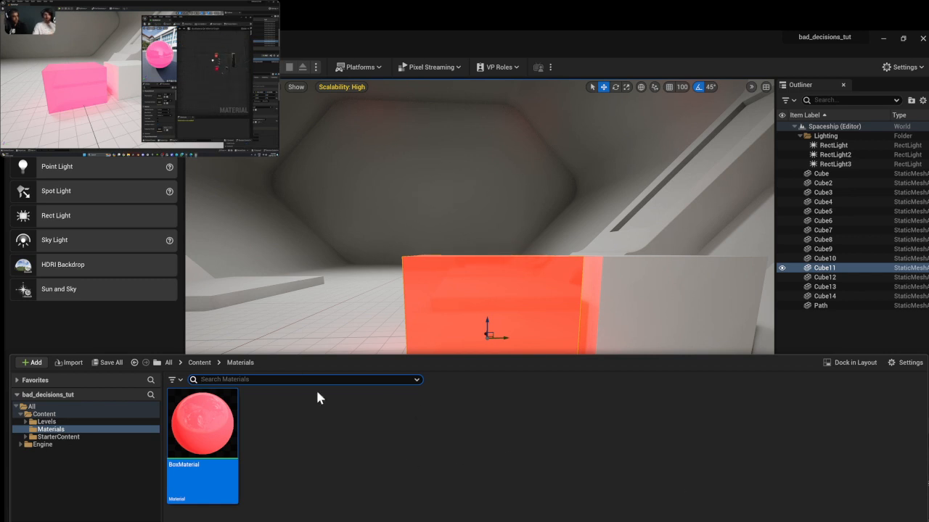
pyautogui.doubleClick(223, 412)
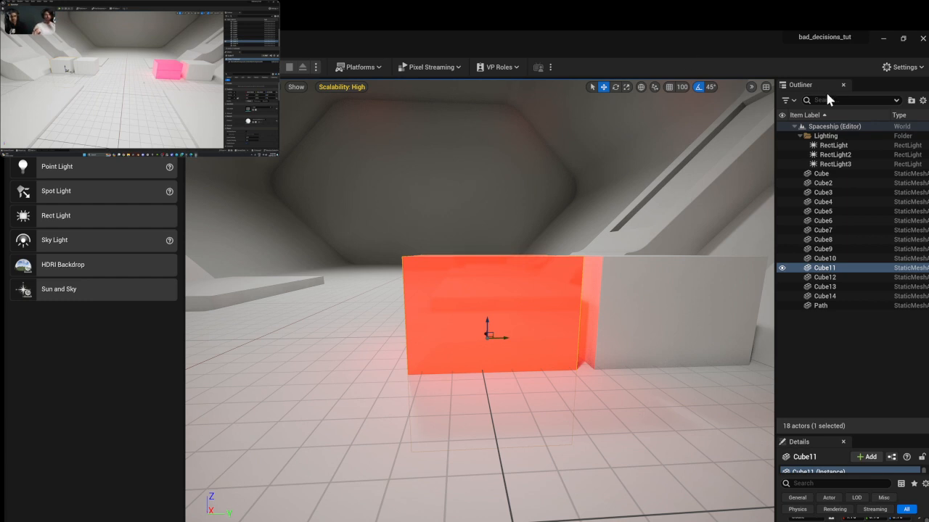
pyautogui.moveTo(536, 420)
pyautogui.mouseDown(button='right')
pyautogui.moveTo(522, 457)
pyautogui.moveTo(535, 247)
pyautogui.moveTo(609, 442)
pyautogui.moveTo(607, 428)
pyautogui.moveTo(501, 356)
pyautogui.moveTo(544, 384)
pyautogui.moveTo(574, 382)
pyautogui.moveTo(530, 433)
pyautogui.mouseUp(button='right')
pyautogui.press('a')
pyautogui.press('s')
pyautogui.press('s')
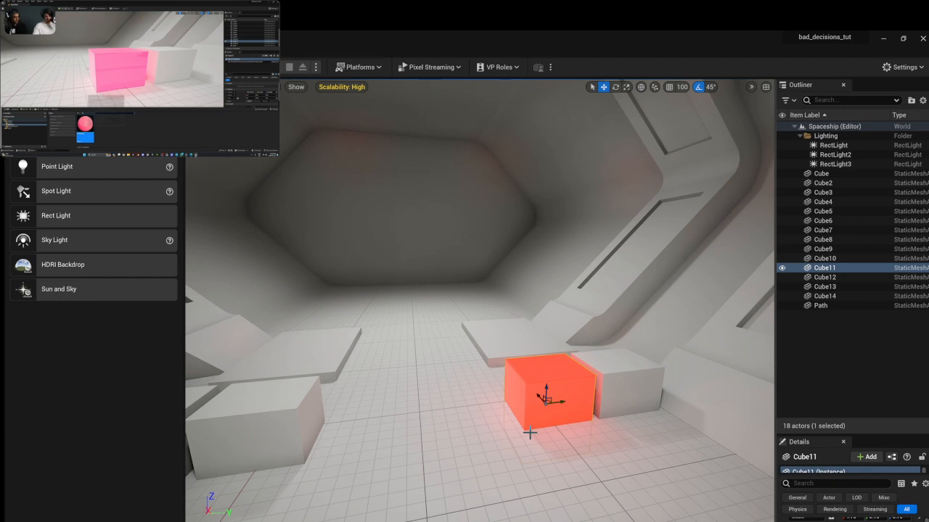
# Rename BoxMaterial in the Materials folder to MM_Box.
pyautogui.hotkey('ctrl', 'space')
pyautogui.click(299, 495)
pyautogui.click(215, 468)
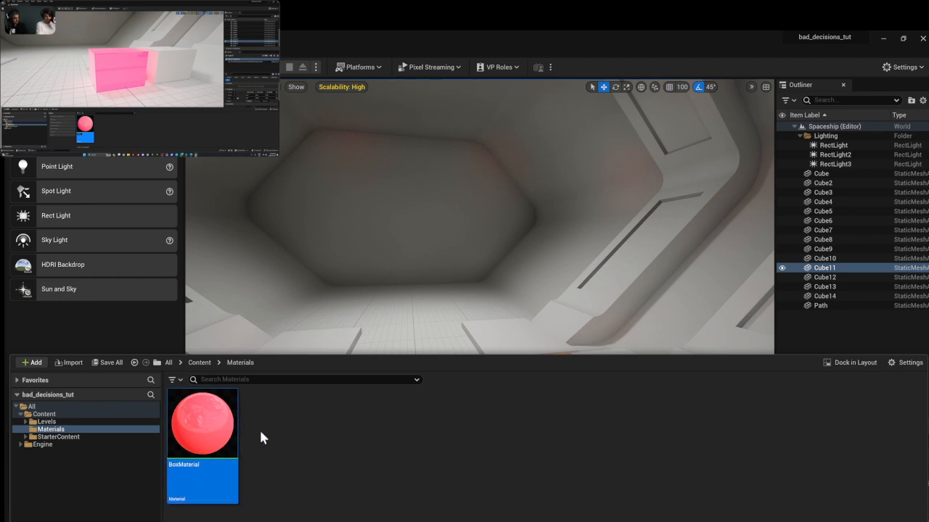
pyautogui.click(404, 473)
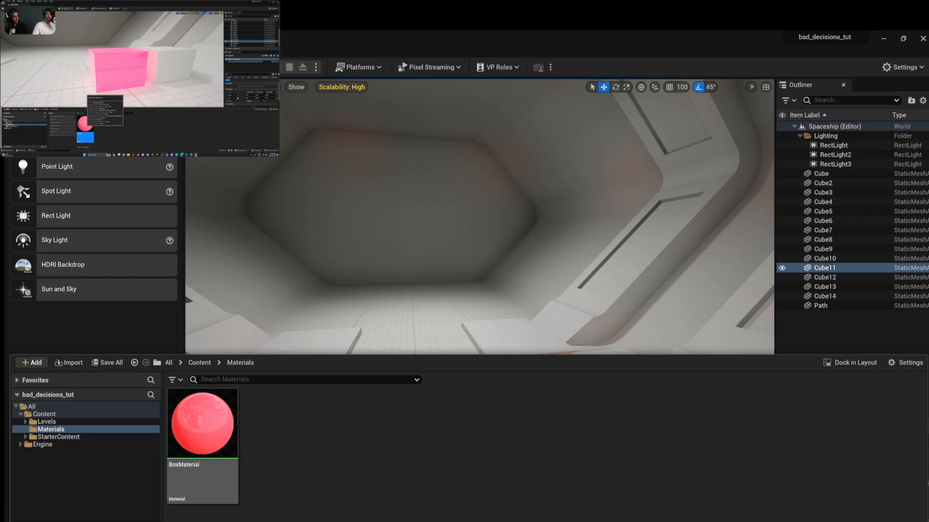
pyautogui.click(195, 475)
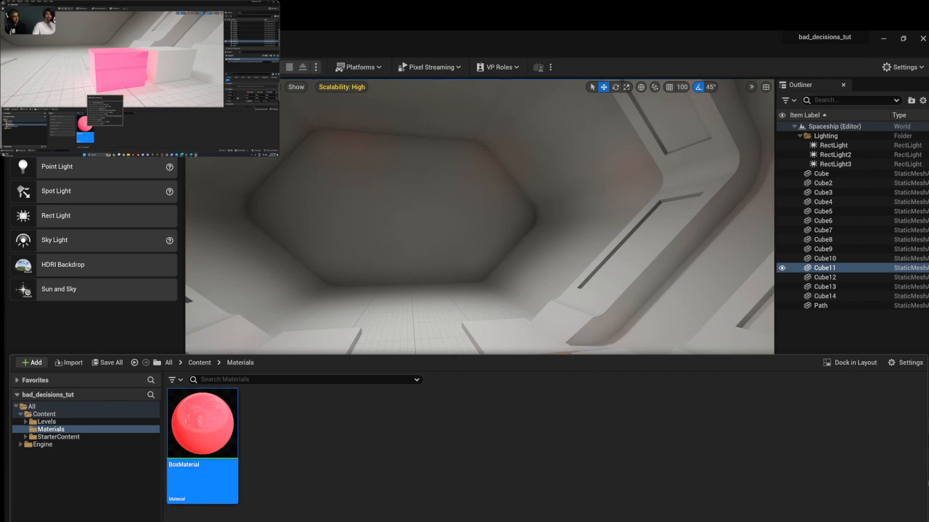
pyautogui.press('F2')
pyautogui.write('MM_Box')
pyautogui.press('Return')
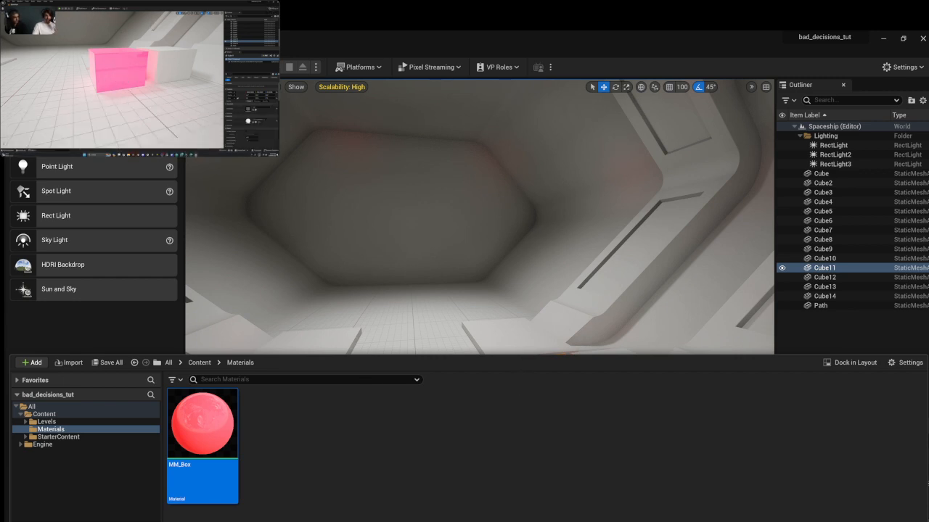
# Make the content browser drawer slightly shorter and open the MM_Box material for editing.
pyautogui.moveTo(512, 354); pyautogui.dragTo(511, 373)
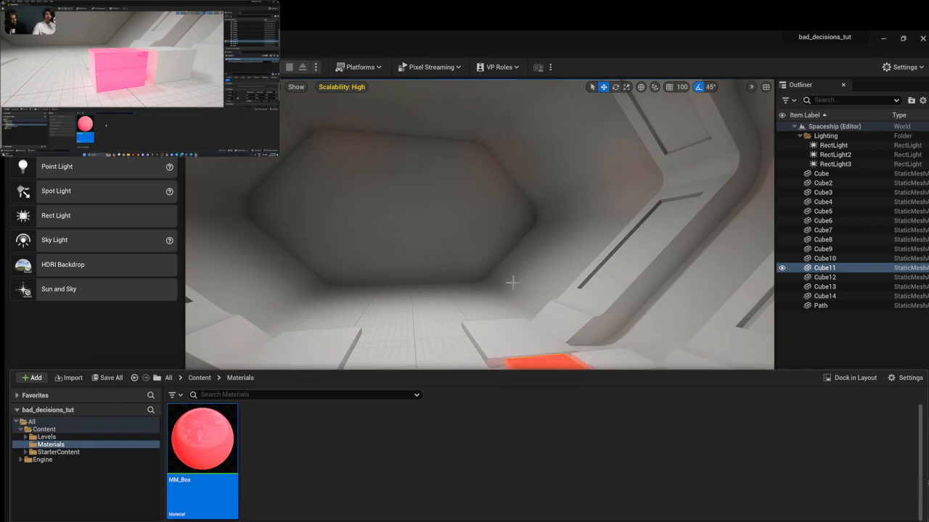
pyautogui.click(510, 366)
pyautogui.moveTo(377, 321); pyautogui.dragTo(377, 376, button='right')
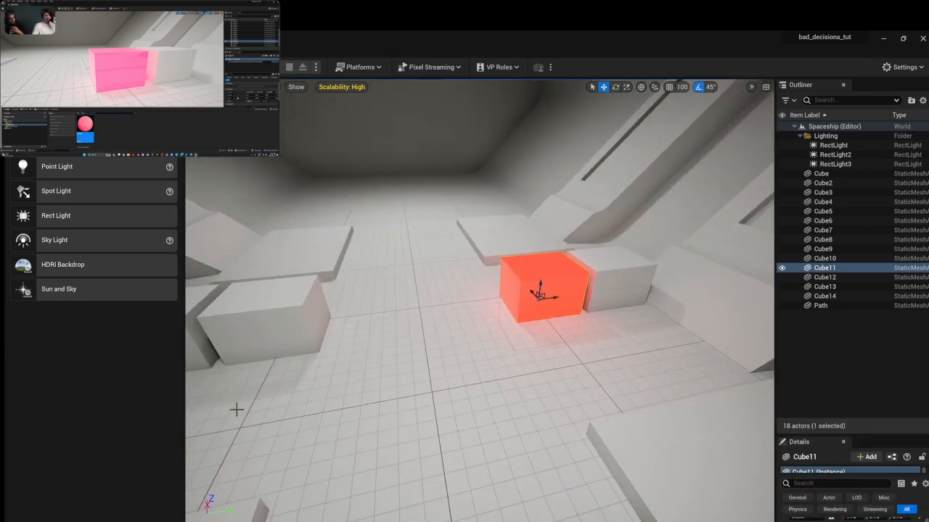
pyautogui.click(54, 519)
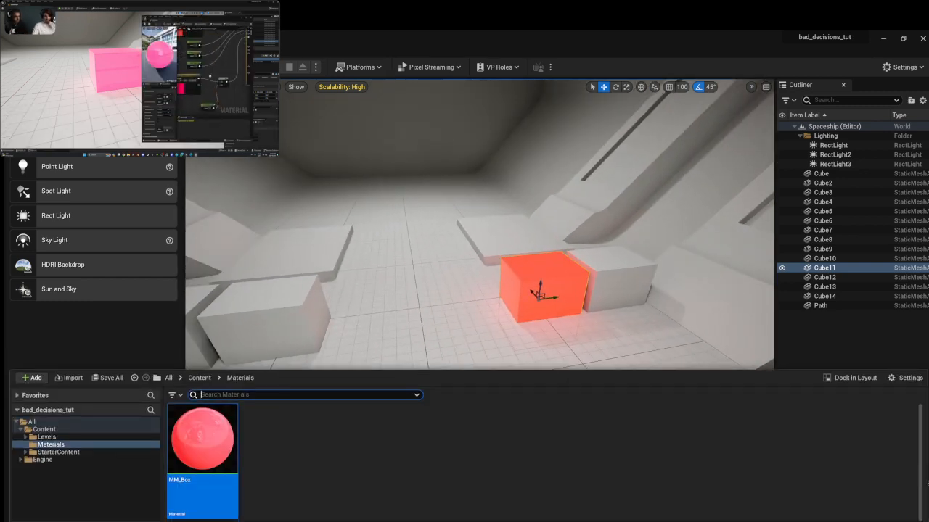
pyautogui.click(193, 447)
pyautogui.doubleClick(194, 447)
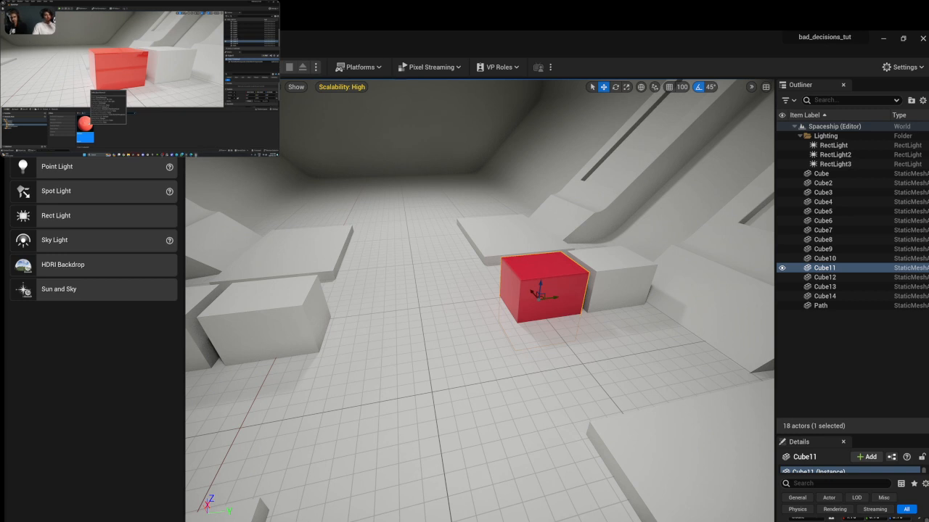
# Create a material instance of MM_Box in the Materials folder, named MM_Box_Inst.
pyautogui.hotkey('ctrl', 'space')
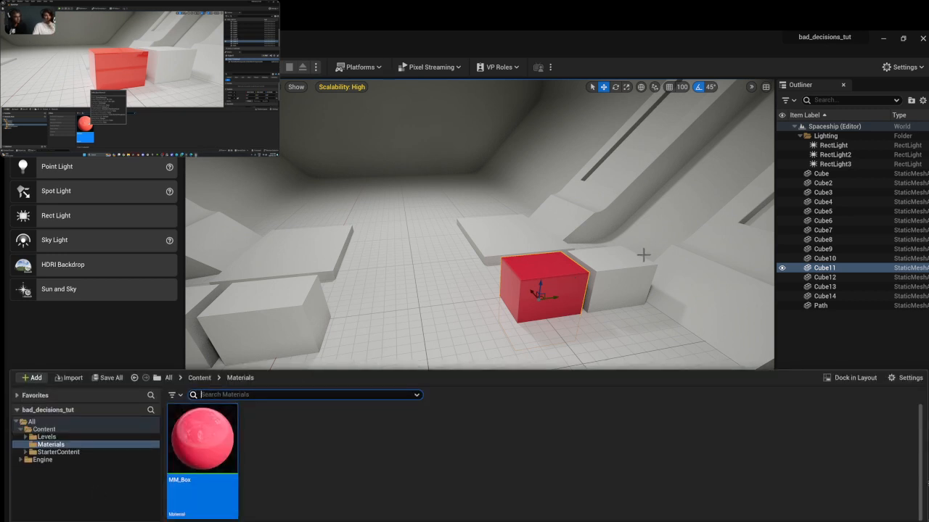
pyautogui.moveTo(659, 295); pyautogui.dragTo(472, 331, button='right')
pyautogui.hotkey('ctrl', 'space')
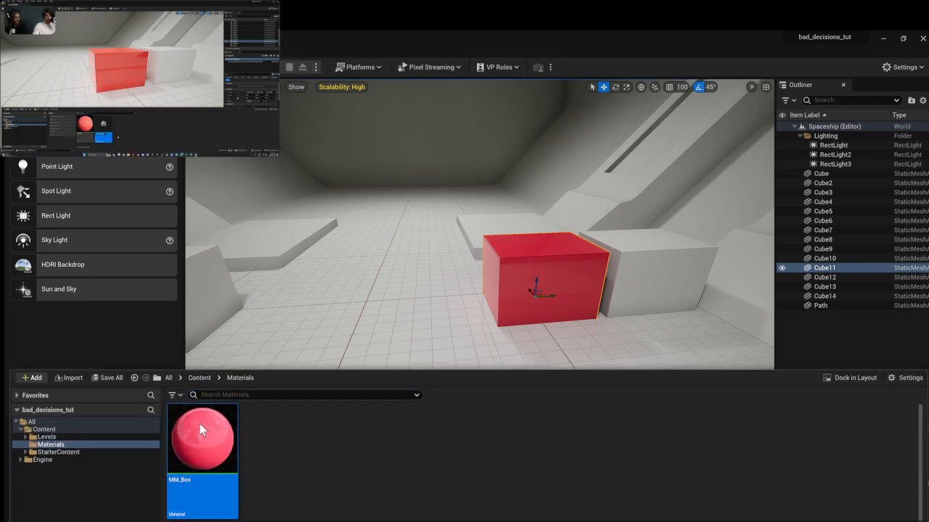
pyautogui.click(274, 210)
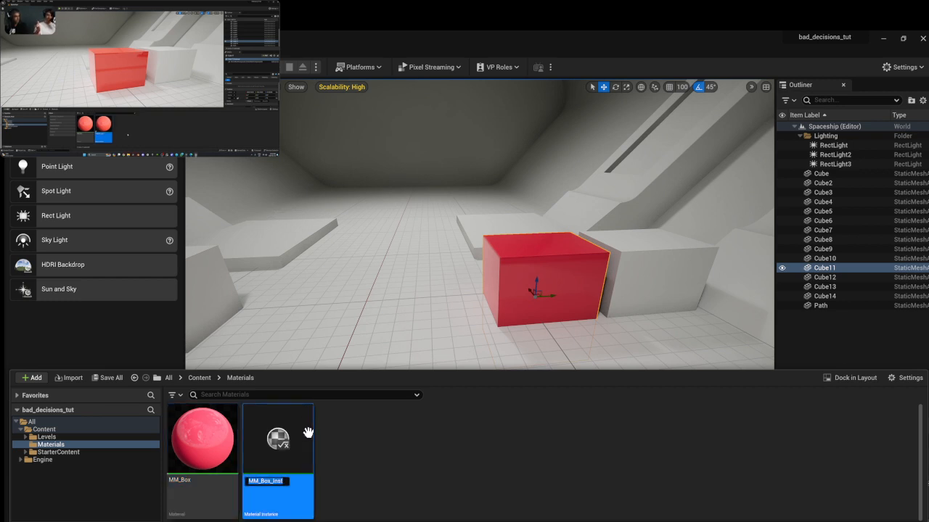
pyautogui.press('Return')
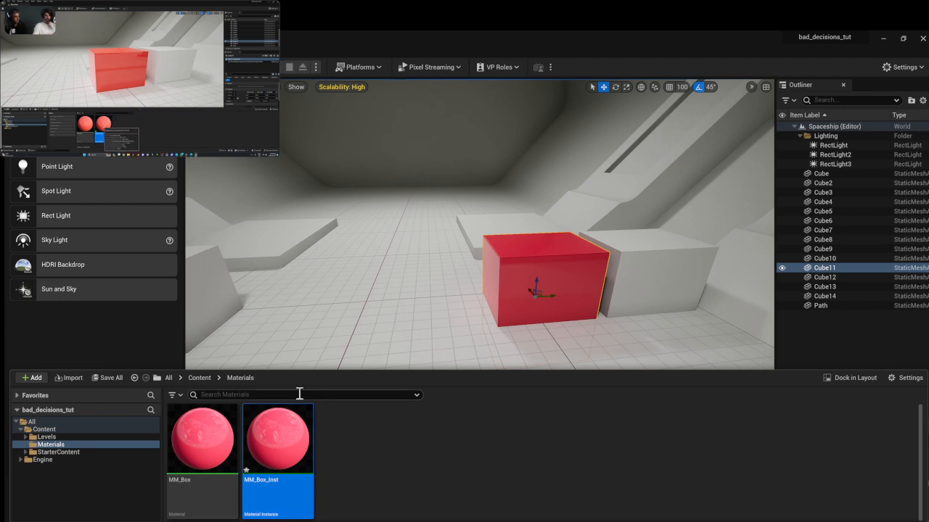
# Apply the MM_Box_Inst material instance to the red box Cube11.
pyautogui.moveTo(272, 470); pyautogui.dragTo(522, 289)
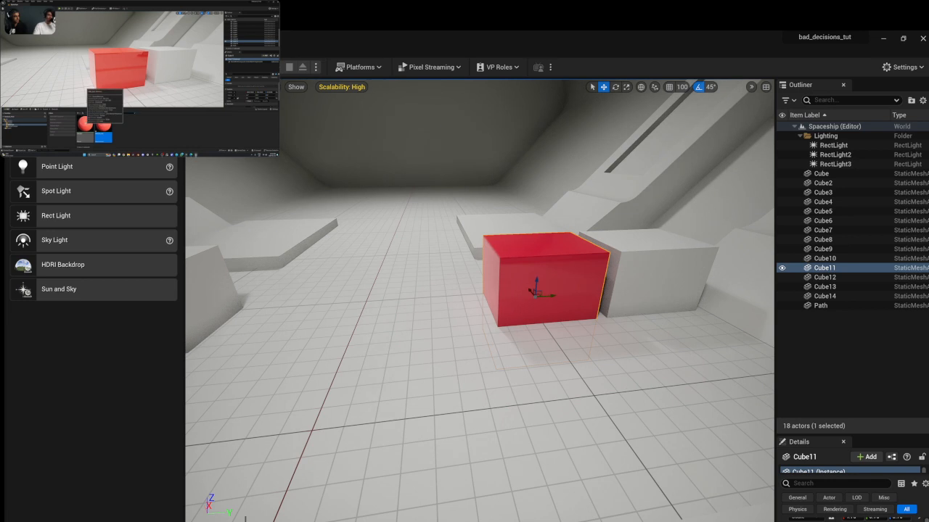
pyautogui.hotkey('ctrl', 'space')
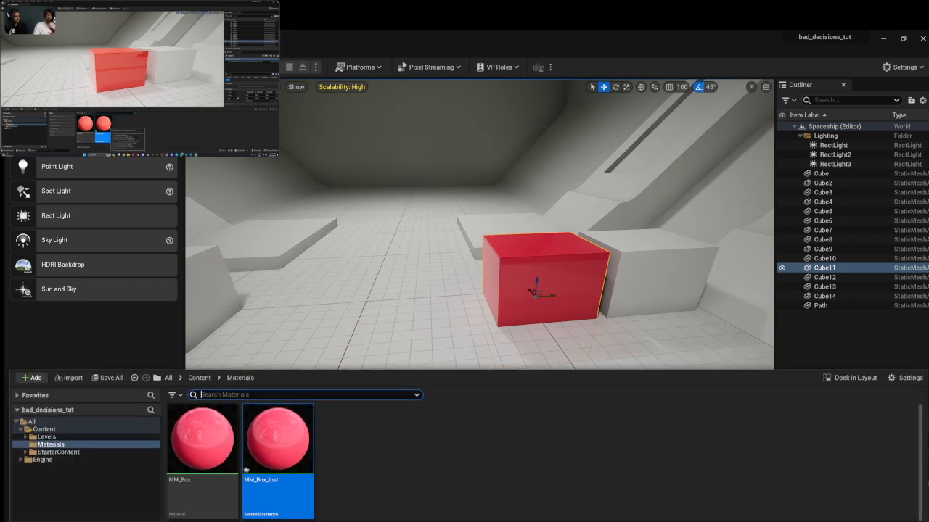
pyautogui.click(285, 429)
pyautogui.hotkey('ctrl', 'space')
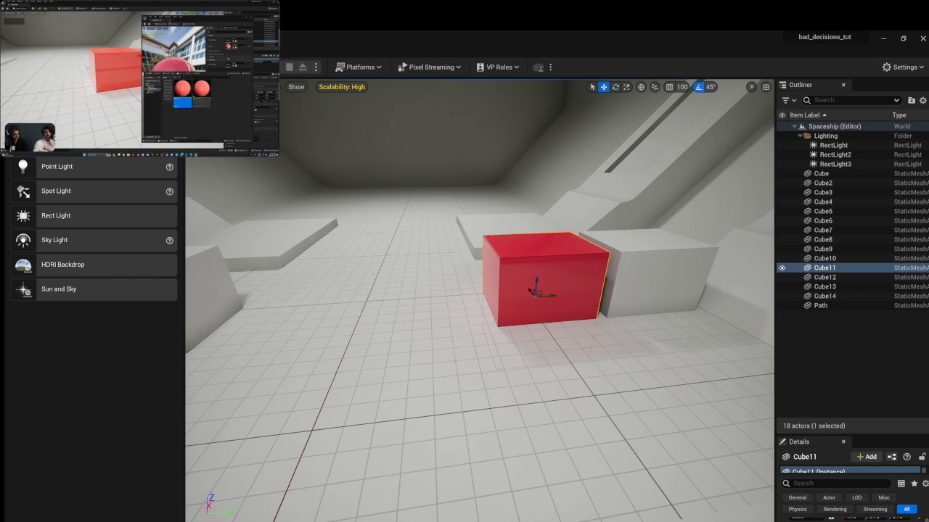
pyautogui.moveTo(403, 232); pyautogui.dragTo(457, 233, button='right')
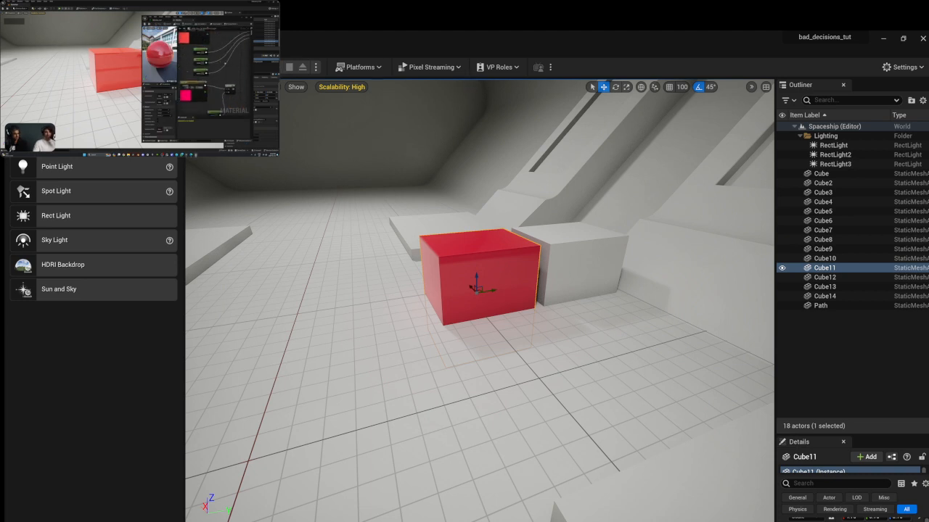
# Open the parent material MM_Box from the Materials folder in the material editor.
pyautogui.hotkey('ctrl', 'space')
pyautogui.click(204, 464)
pyautogui.click(324, 474)
pyautogui.doubleClick(197, 466)
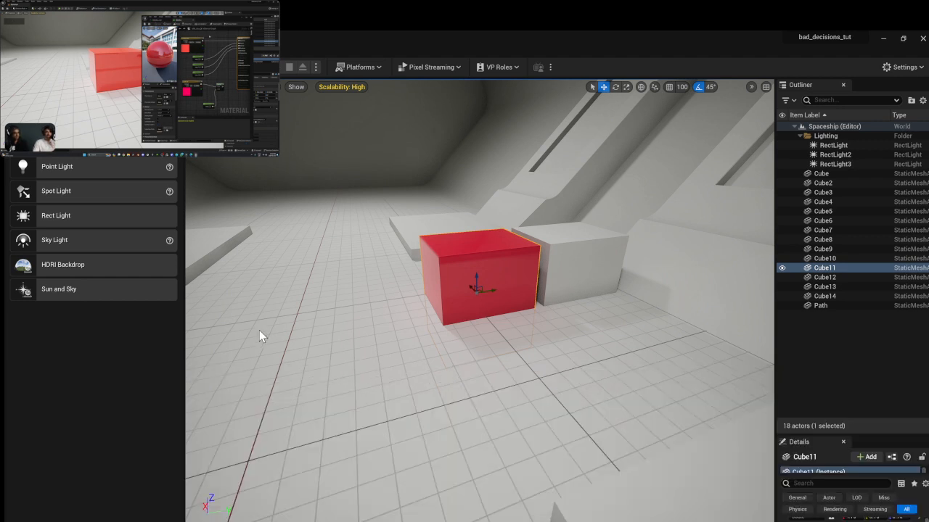
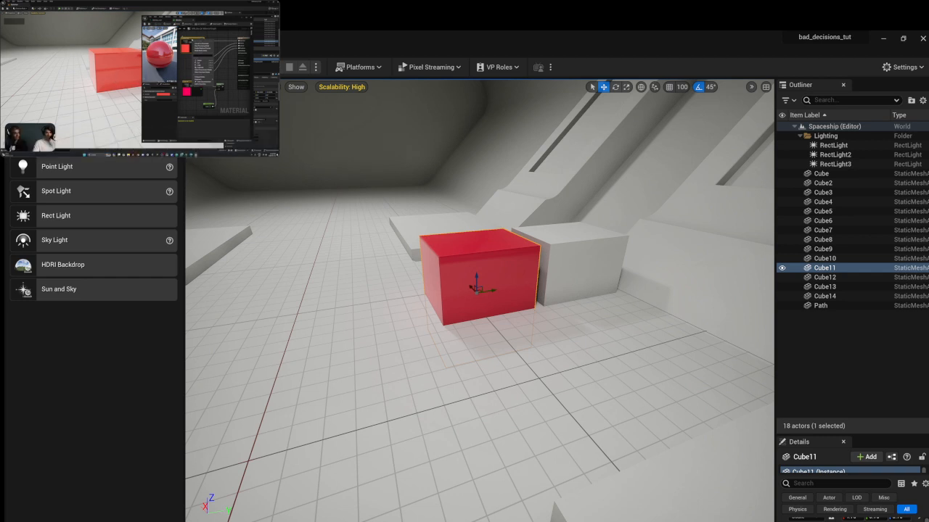
# Follow the tutorial video's part on the parent material's node graph and its instance, pausing and resuming it as needed.
pyautogui.moveTo(141, 143)
pyautogui.click(139, 142)
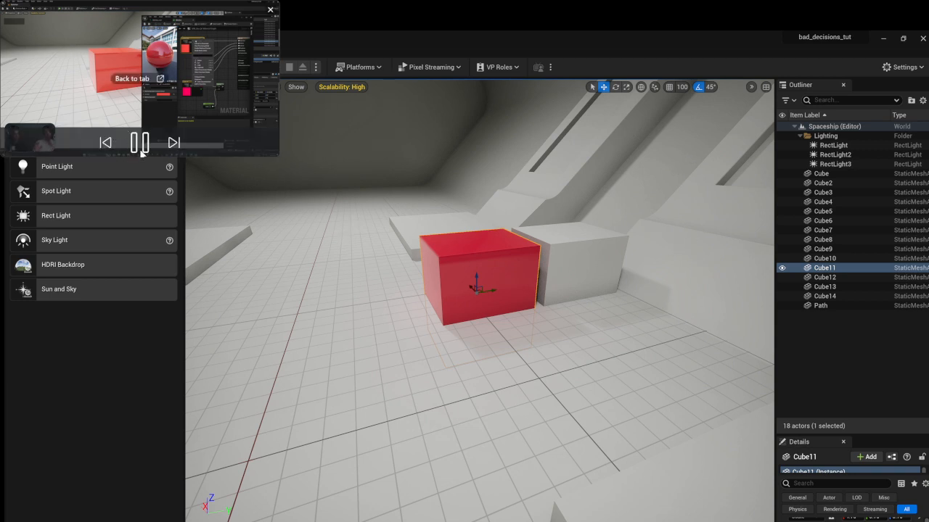
pyautogui.click(136, 142)
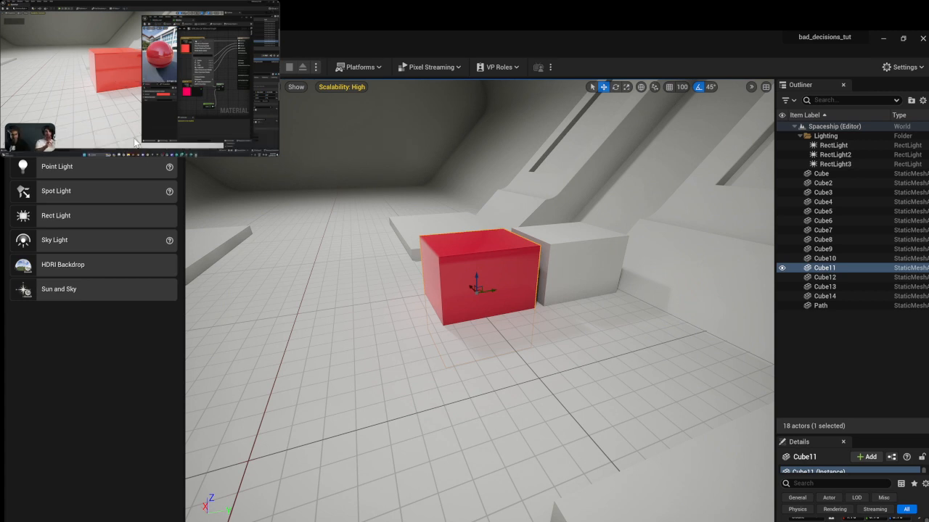
pyautogui.click(135, 145)
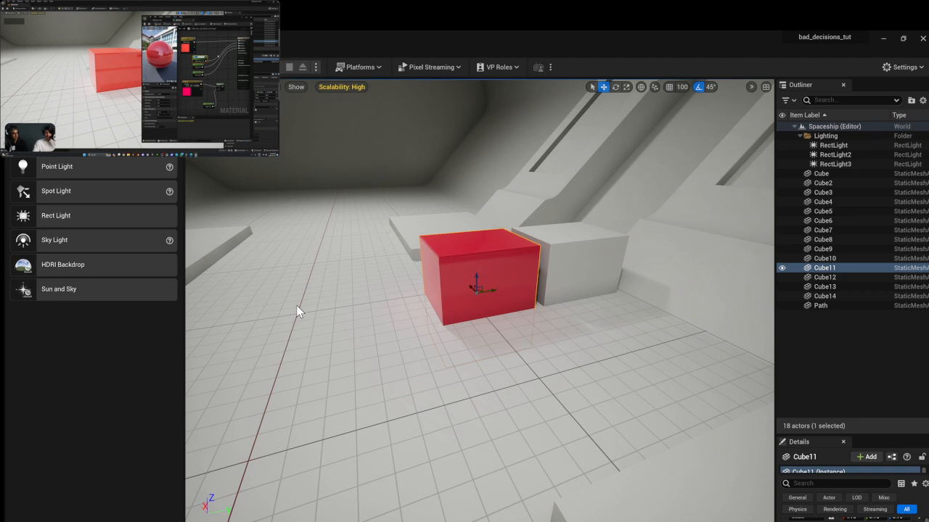
pyautogui.click(138, 143)
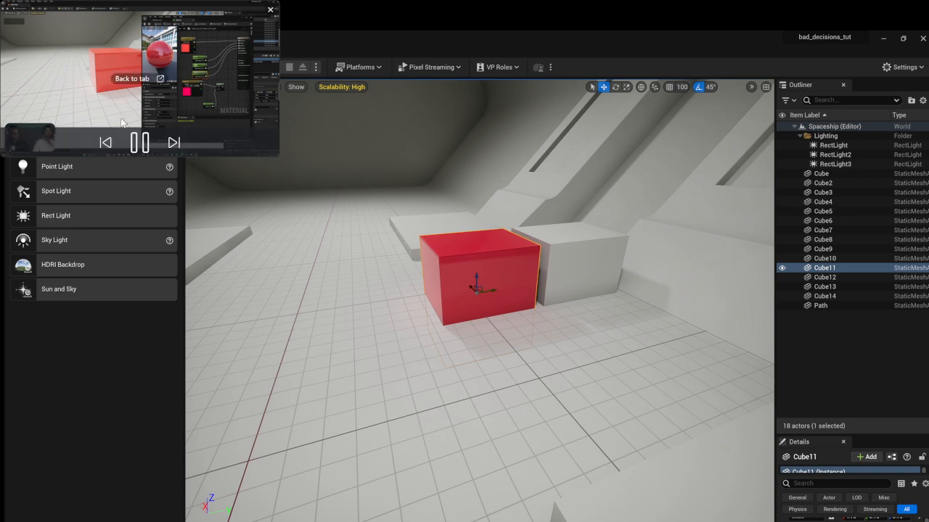
pyautogui.click(133, 147)
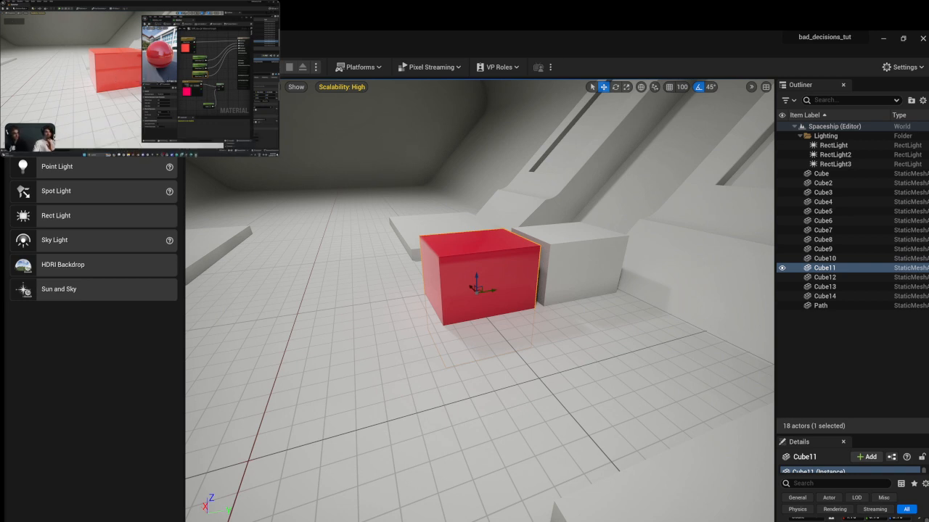
pyautogui.moveTo(161, 137)
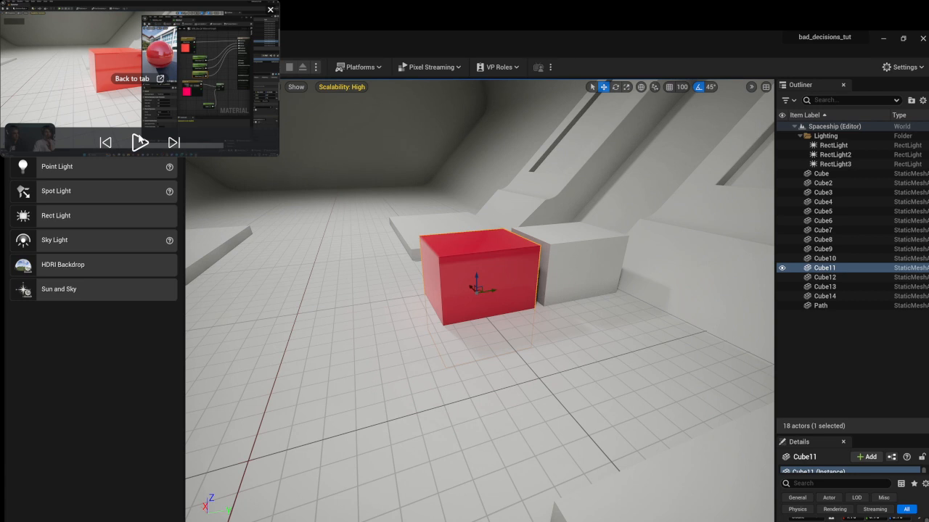
pyautogui.click(139, 141)
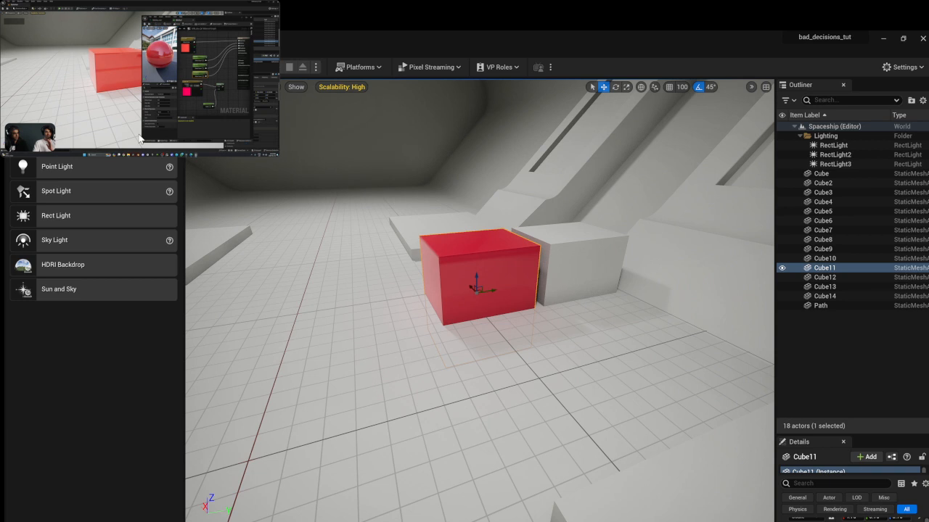
pyautogui.click(140, 142)
pyautogui.click(140, 143)
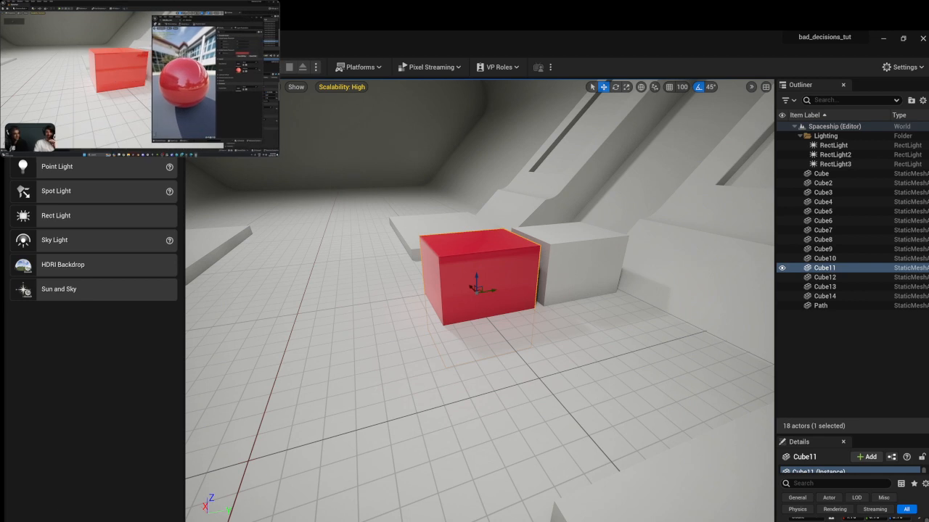
# Open the MM_Box_Inst material instance from the Materials folder and change its colour to blue, following the tutorial video.
pyautogui.click(38, 520)
pyautogui.doubleClick(288, 457)
pyautogui.moveTo(132, 152)
pyautogui.moveTo(198, 119)
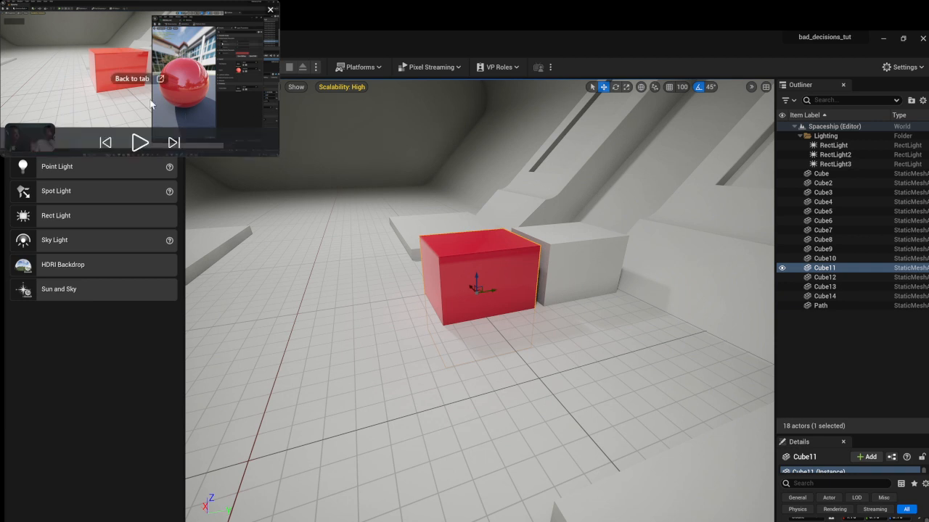
pyautogui.click(140, 142)
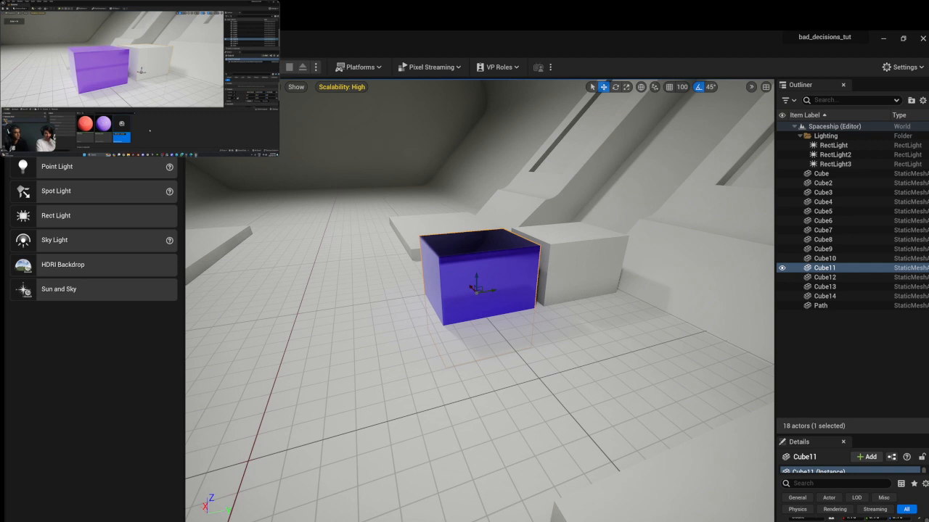
# Create a second material instance of MM_Box named MM_Box_Yellow and apply it to the white box beside Cube11.
pyautogui.hotkey('ctrl', 'space')
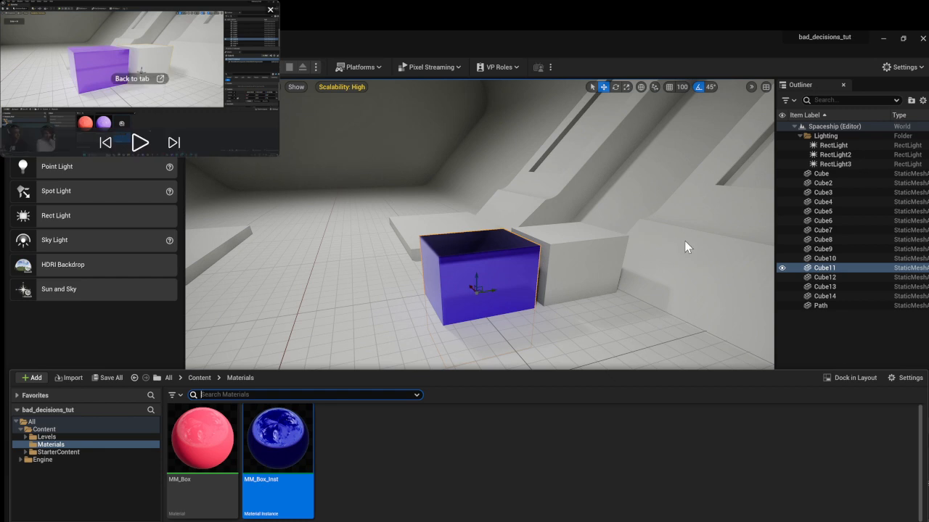
pyautogui.click(193, 482)
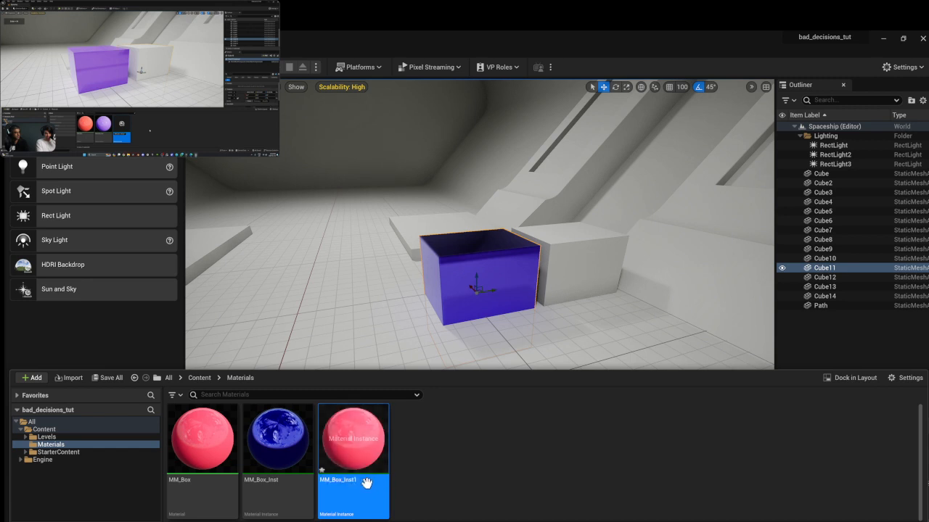
pyautogui.press('Return')
pyautogui.press('F2')
pyautogui.press('Right')
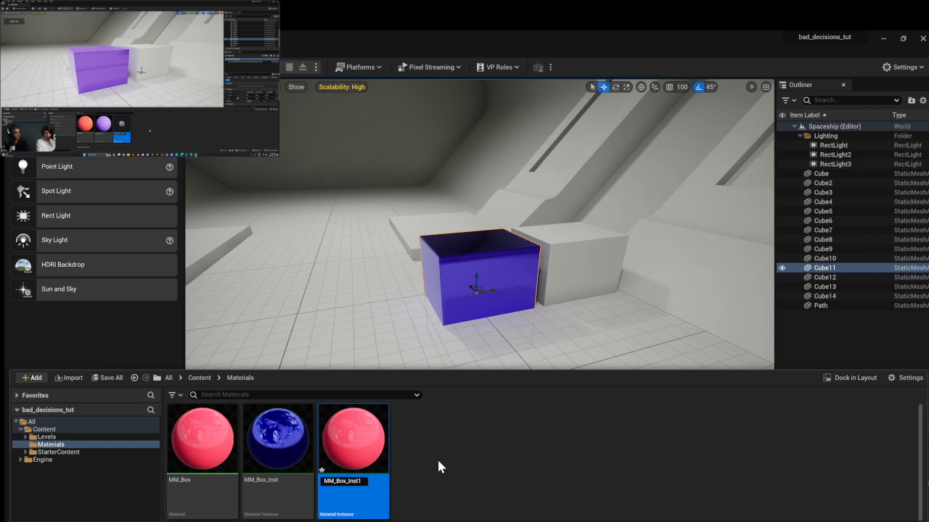
pyautogui.press('BackSpace')
pyautogui.press('BackSpace')
pyautogui.press('BackSpace')
pyautogui.press('BackSpace')
pyautogui.press('BackSpace')
pyautogui.write('Yellow')
pyautogui.click(140, 143)
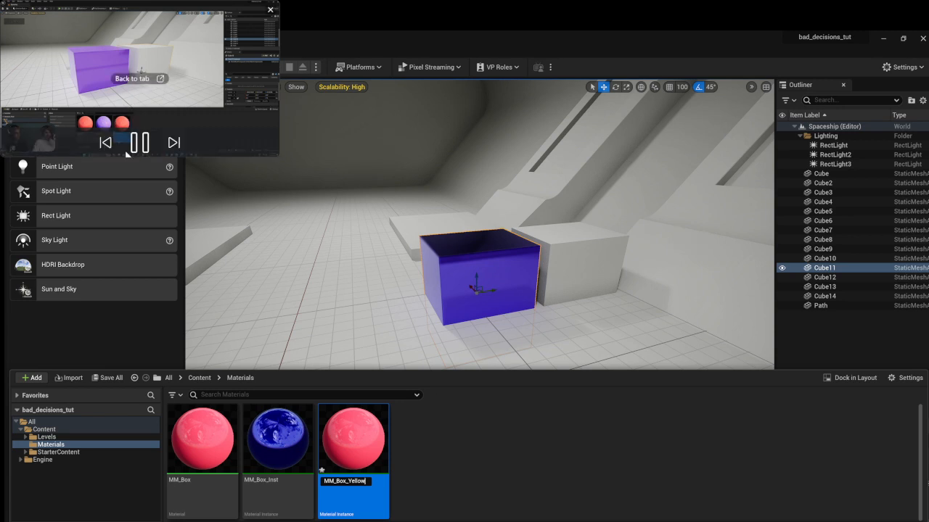
pyautogui.press('Return')
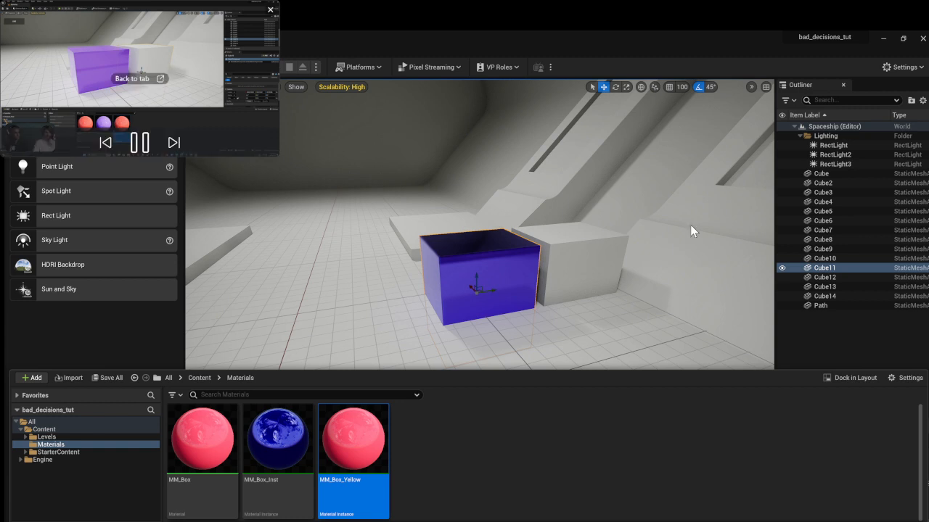
pyautogui.moveTo(366, 438); pyautogui.dragTo(568, 280)
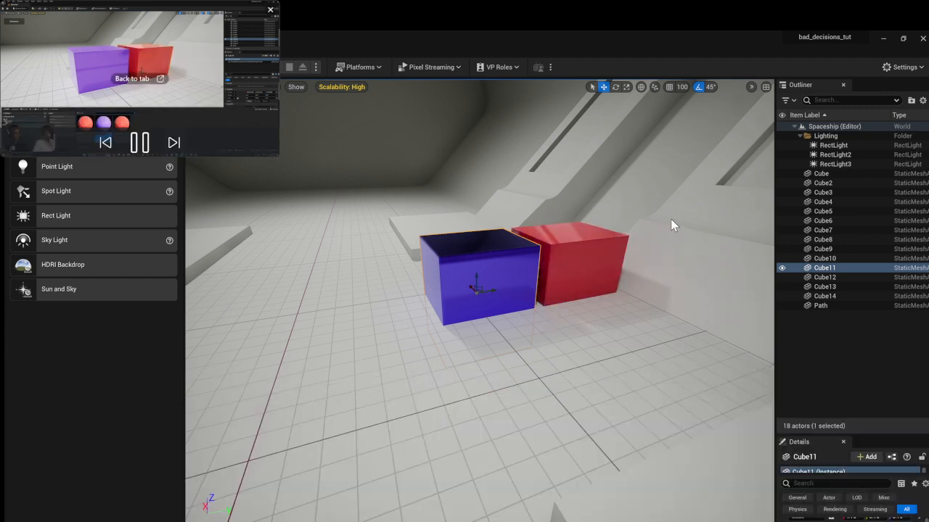
# Rename the MM_Box_Inst material instance as MM_Box_Blue.
pyautogui.hotkey('ctrl', 'space')
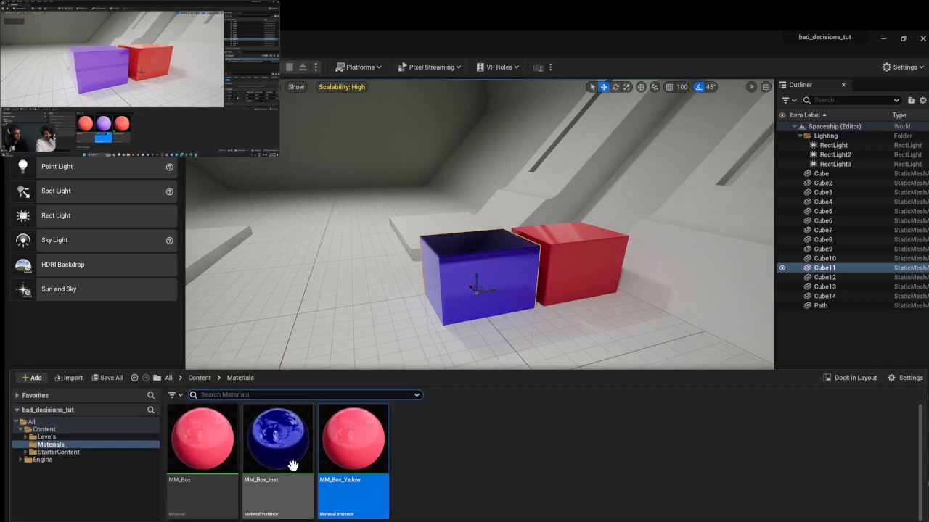
pyautogui.press('F2')
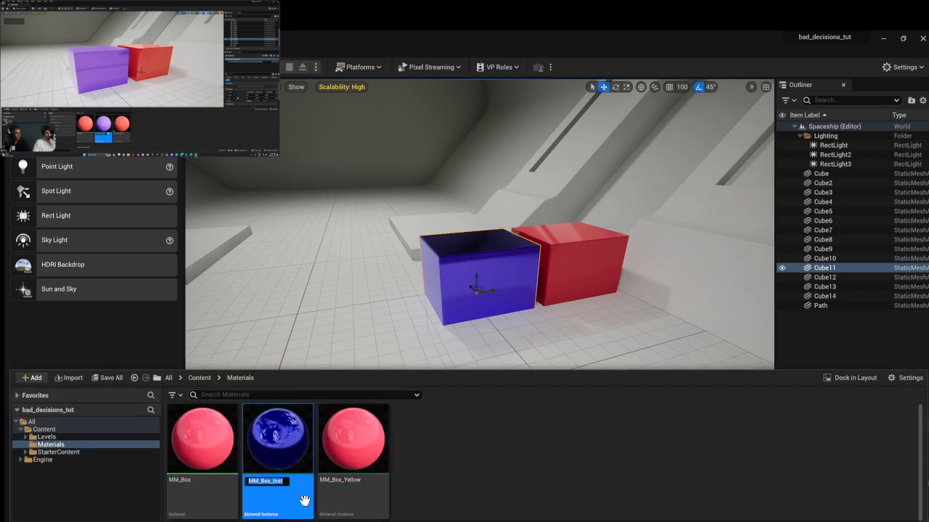
pyautogui.press('End')
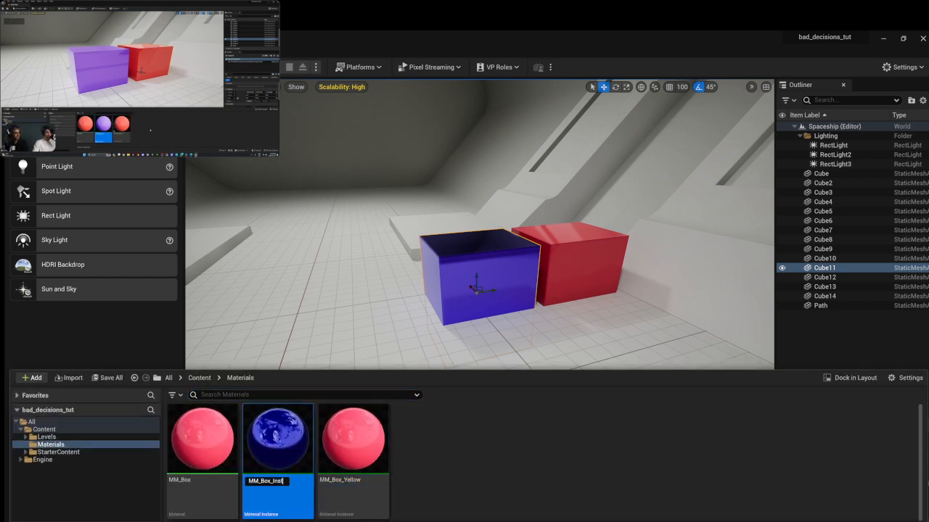
pyautogui.press('BackSpace')
pyautogui.press('BackSpace')
pyautogui.press('BackSpace')
pyautogui.press('BackSpace')
pyautogui.write('Blue')
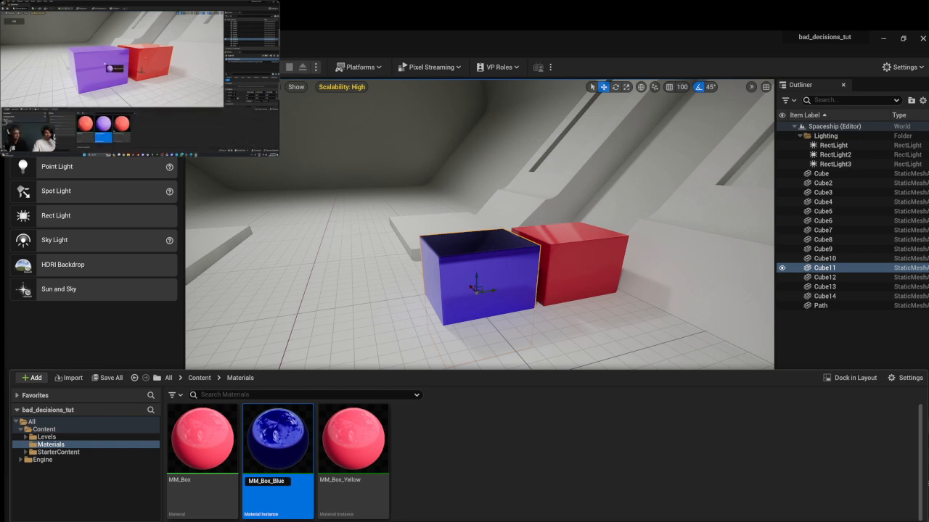
pyautogui.press('Return')
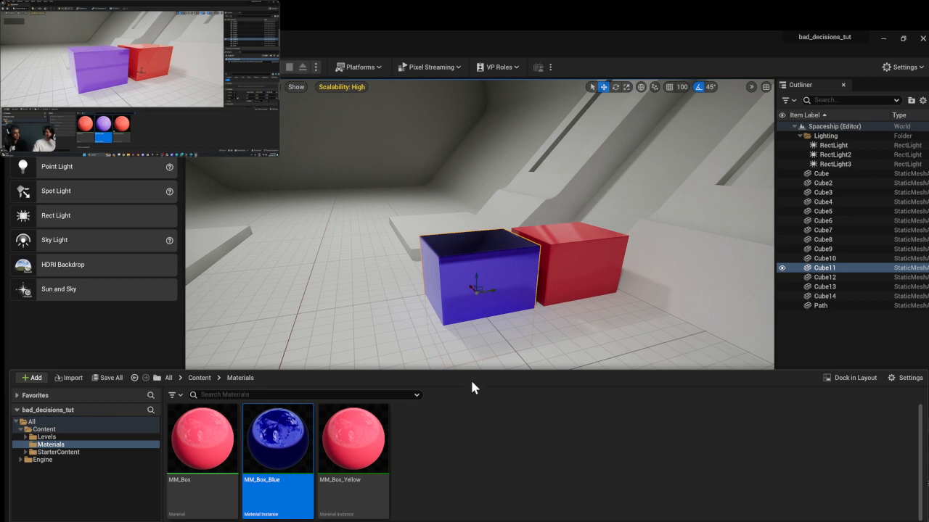
# Open the MM_Box_Yellow material instance and change its colour to yellow.
pyautogui.click(352, 443)
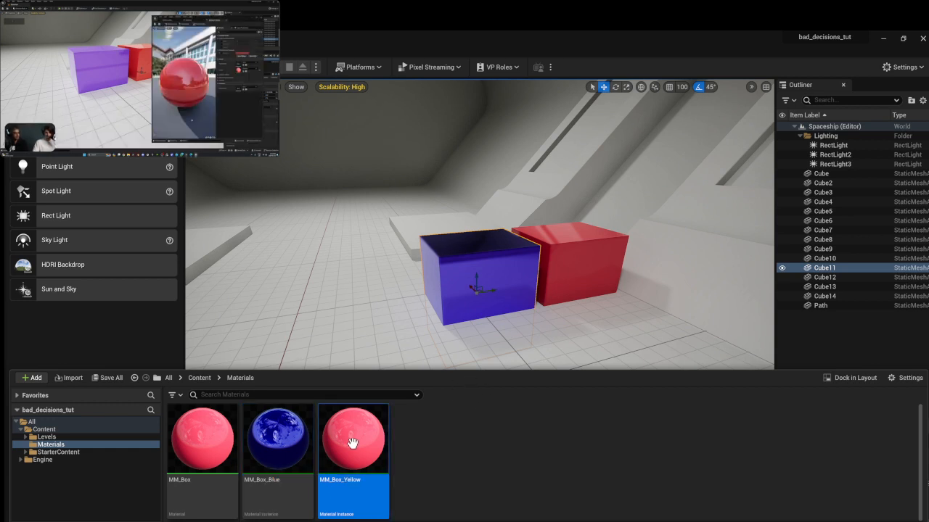
pyautogui.hotkey('ctrl', 'space')
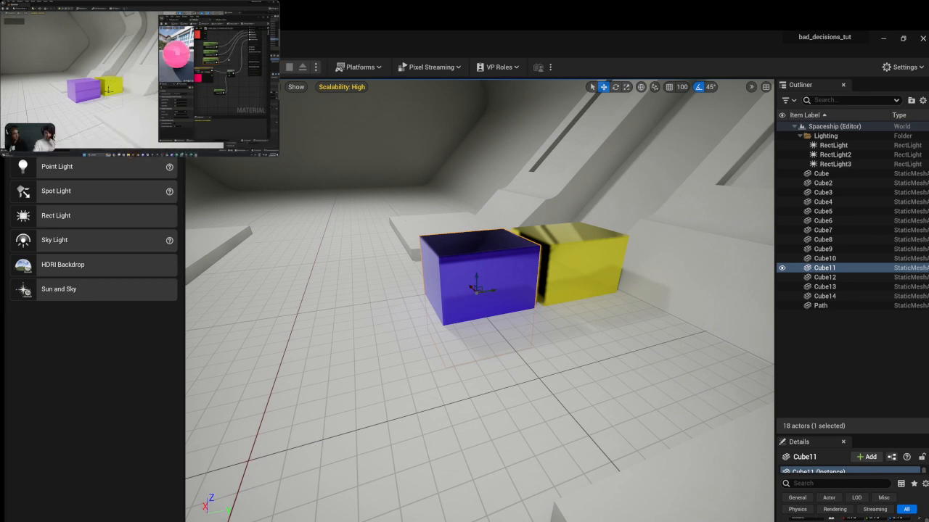
# Open the parent material MM_Box from the Materials folder for editing.
pyautogui.hotkey('ctrl', 'space')
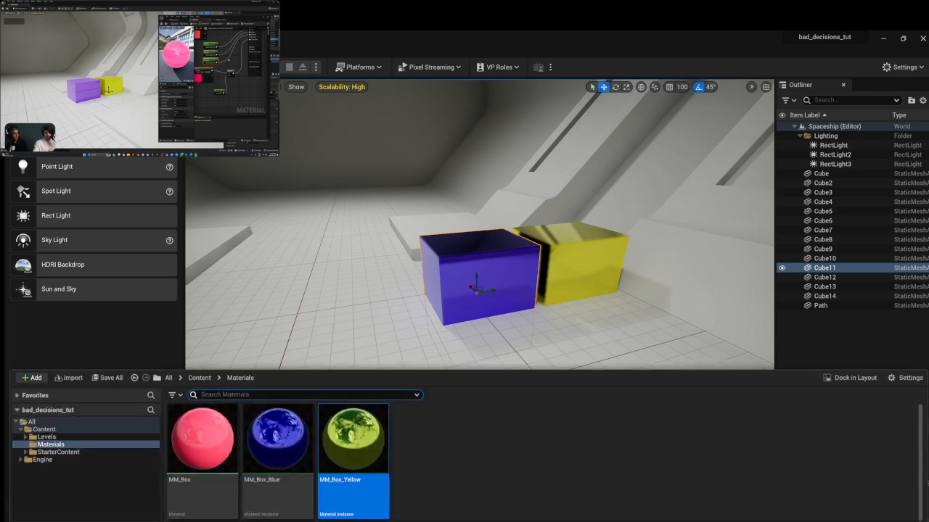
pyautogui.click(189, 461)
pyautogui.click(450, 499)
pyautogui.moveTo(206, 468); pyautogui.dragTo(233, 431)
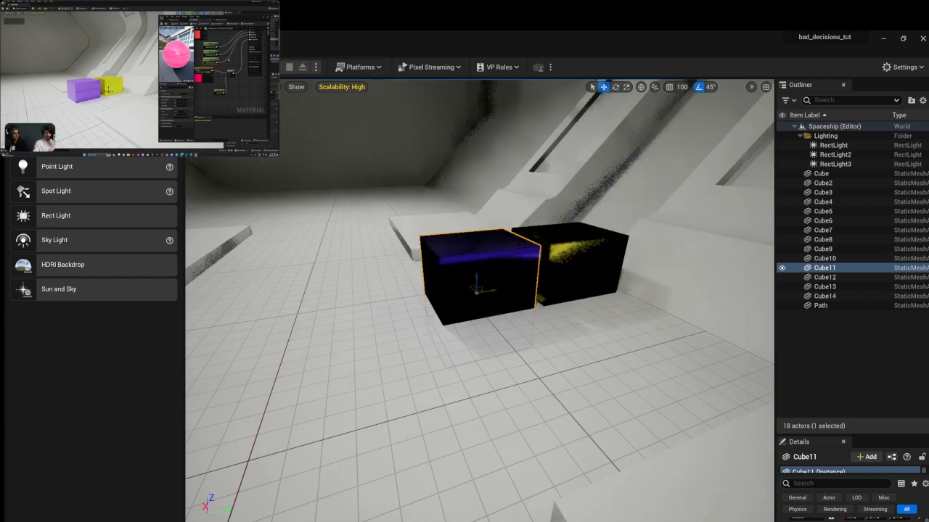
# Follow the tutorial video's part on extending the parent material's node graph, pausing, resuming and resizing the video as needed.
pyautogui.click(140, 142)
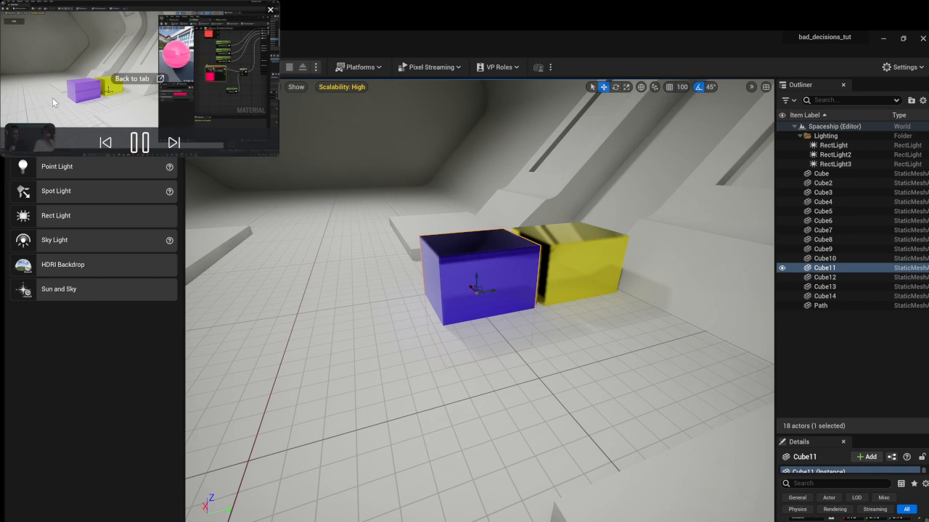
pyautogui.click(140, 143)
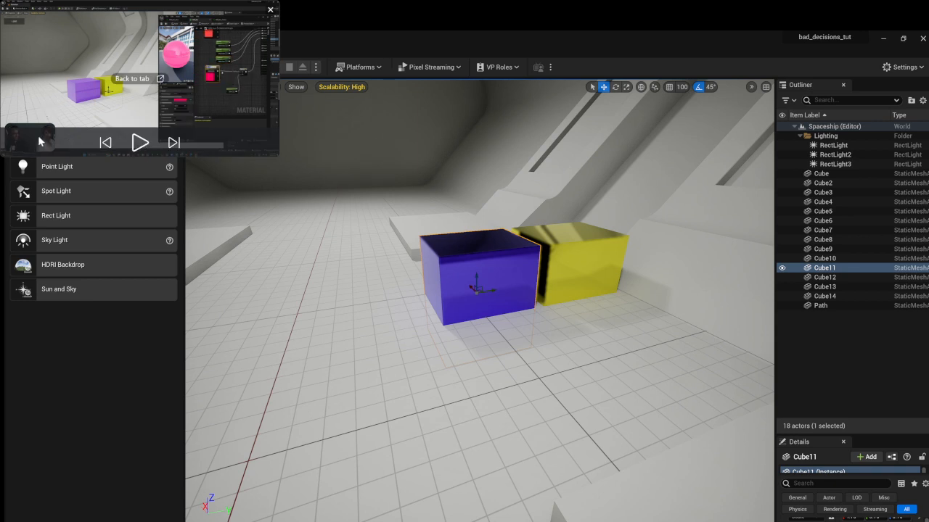
pyautogui.click(141, 144)
pyautogui.click(139, 143)
pyautogui.click(139, 142)
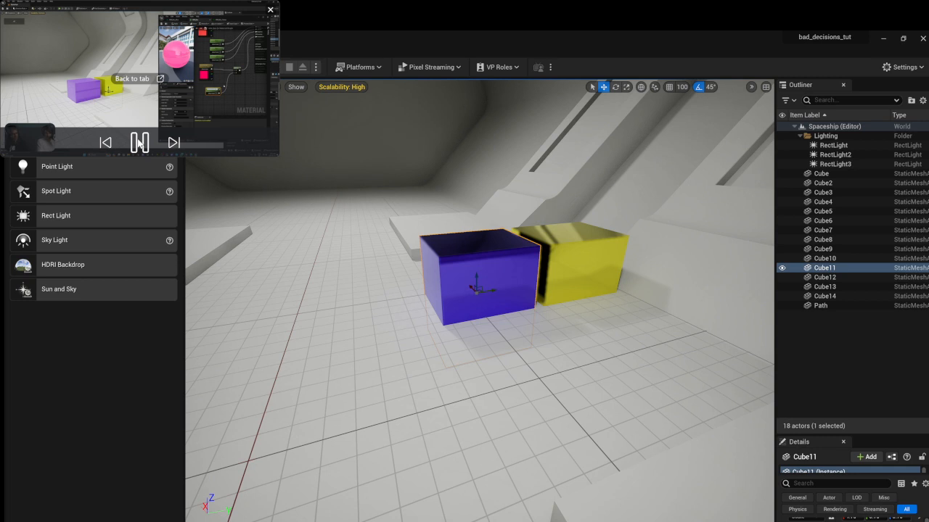
pyautogui.click(139, 142)
pyautogui.moveTo(276, 155); pyautogui.dragTo(169, 94)
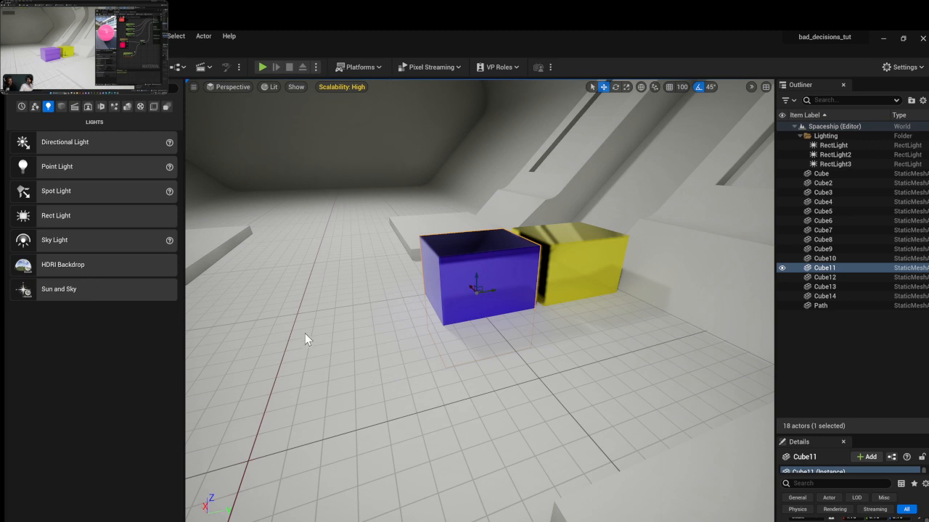
pyautogui.click(84, 80)
pyautogui.moveTo(167, 94); pyautogui.dragTo(263, 148)
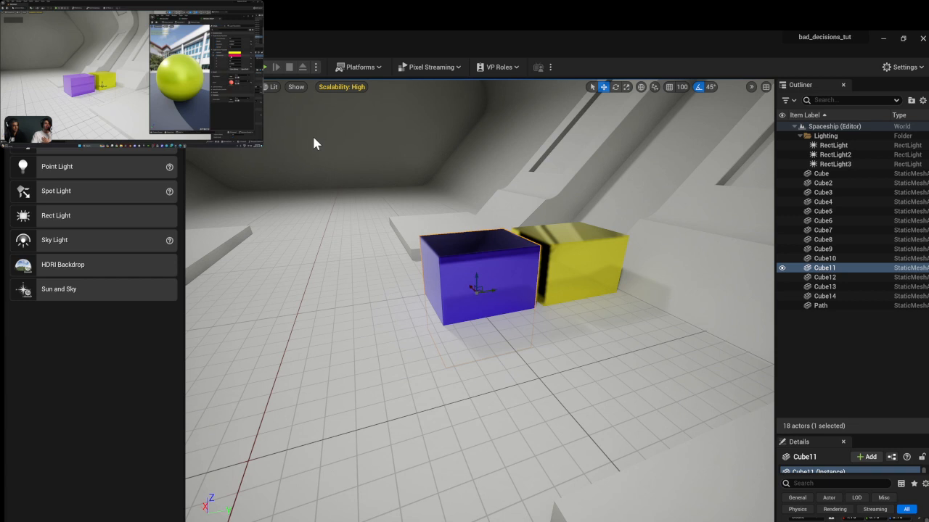
# Open the MM_Box_Yellow material instance and make it emissive so the box glows yellow.
pyautogui.hotkey('ctrl', 'space')
pyautogui.doubleClick(356, 454)
pyautogui.click(127, 137)
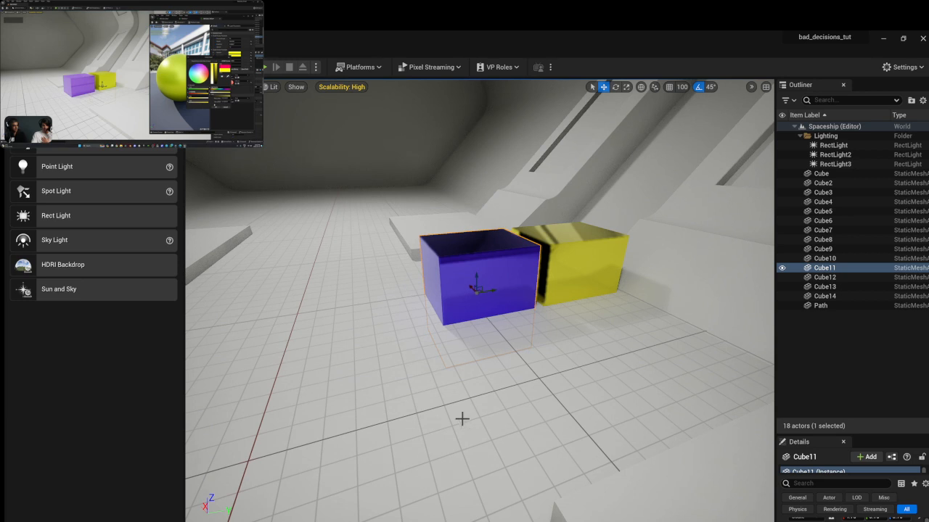
pyautogui.click(131, 133)
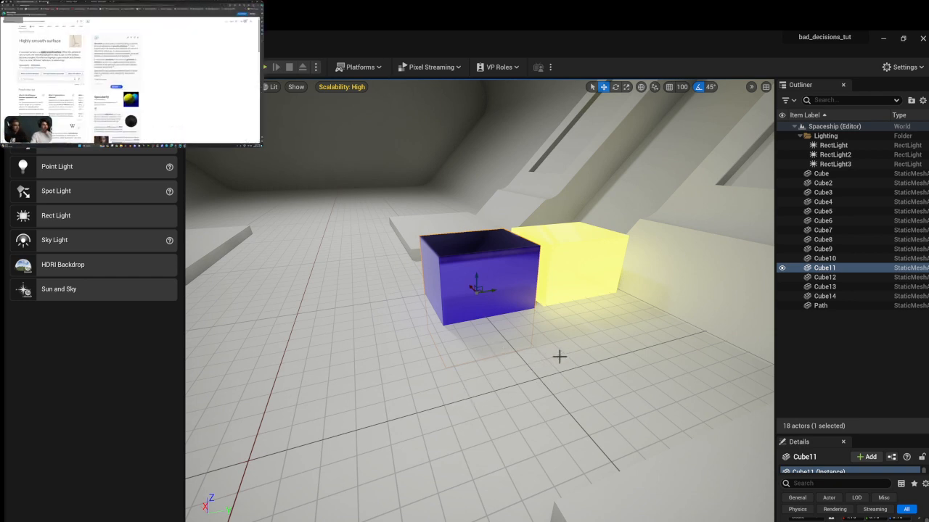
pyautogui.moveTo(576, 343); pyautogui.dragTo(577, 238, button='right')
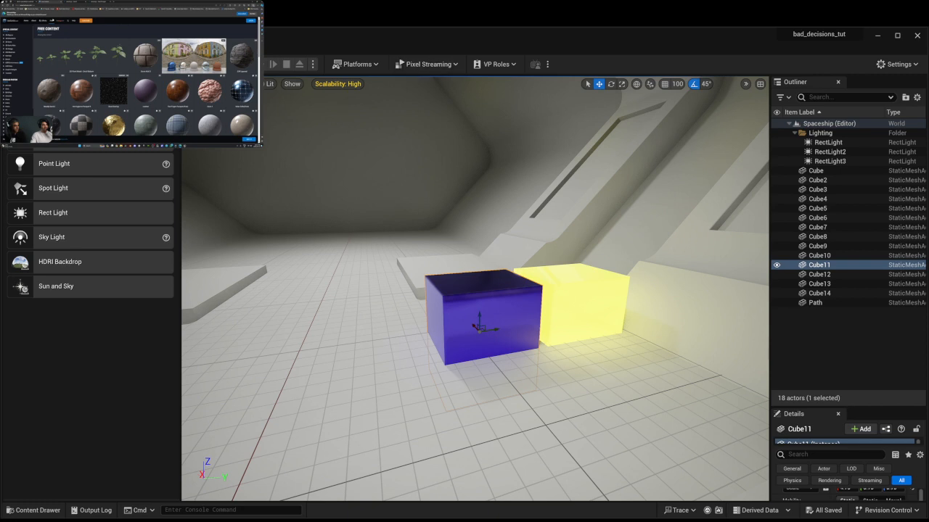
# Minimize the editor and follow the tutorial video's part on getting free textures, pausing it at the selection of the texture files.
pyautogui.click(878, 35)
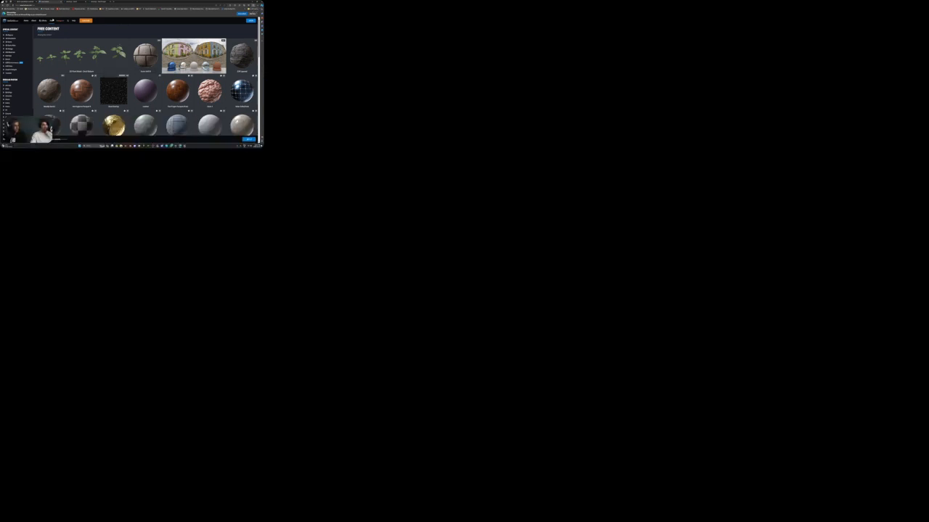
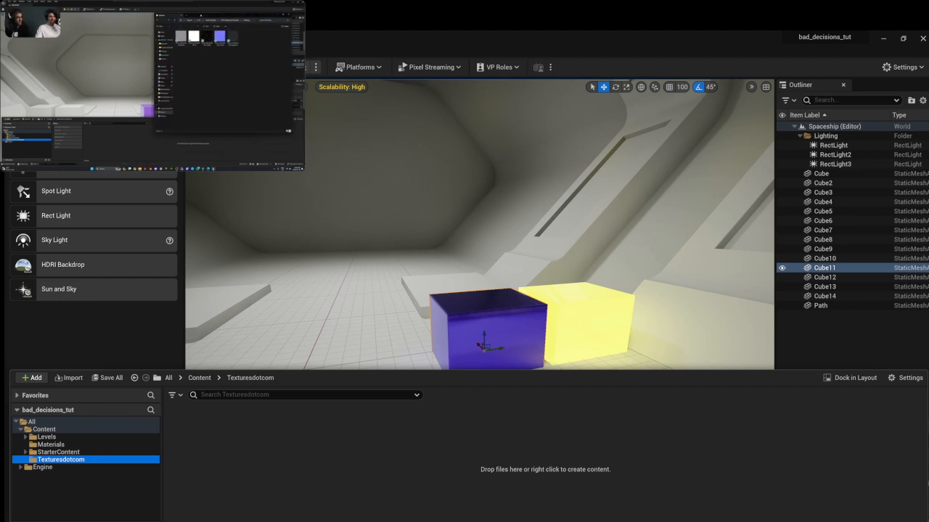
pyautogui.moveTo(145, 161)
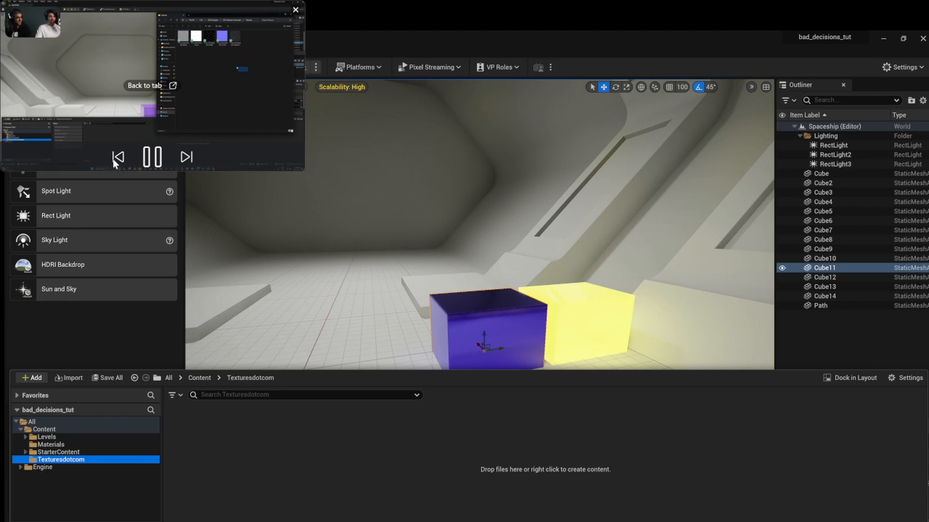
pyautogui.click(152, 163)
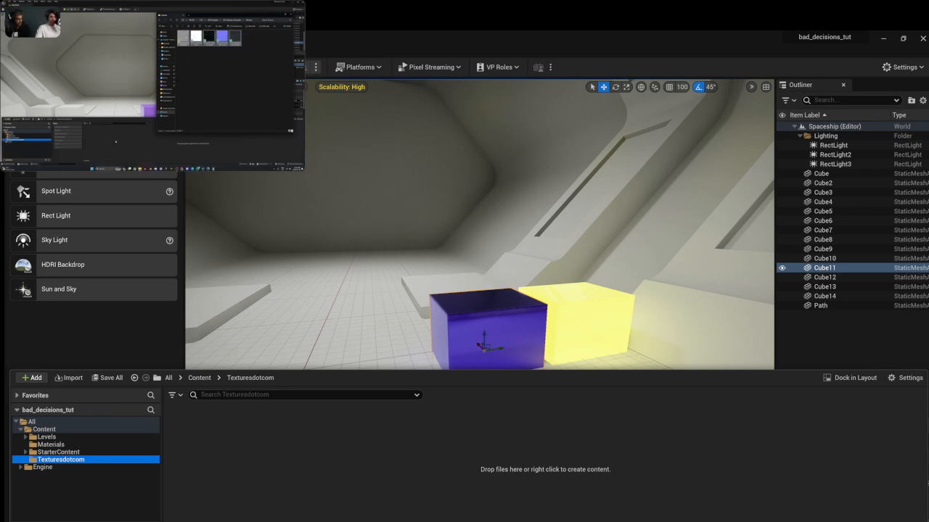
# Shrink the floating tutorial video and import the TCom_Scifi_Panel_4K_albedo texture into the Texturesdotcom content folder.
pyautogui.click(903, 39)
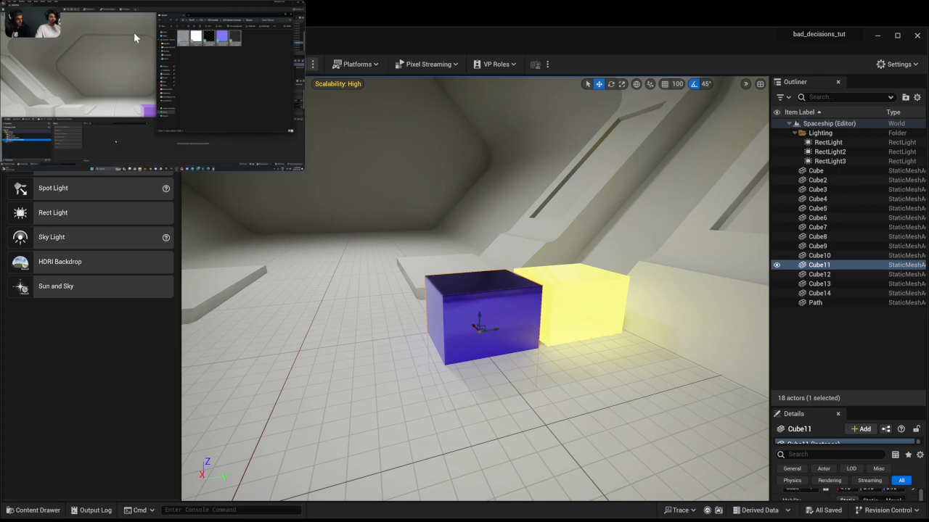
pyautogui.click(898, 35)
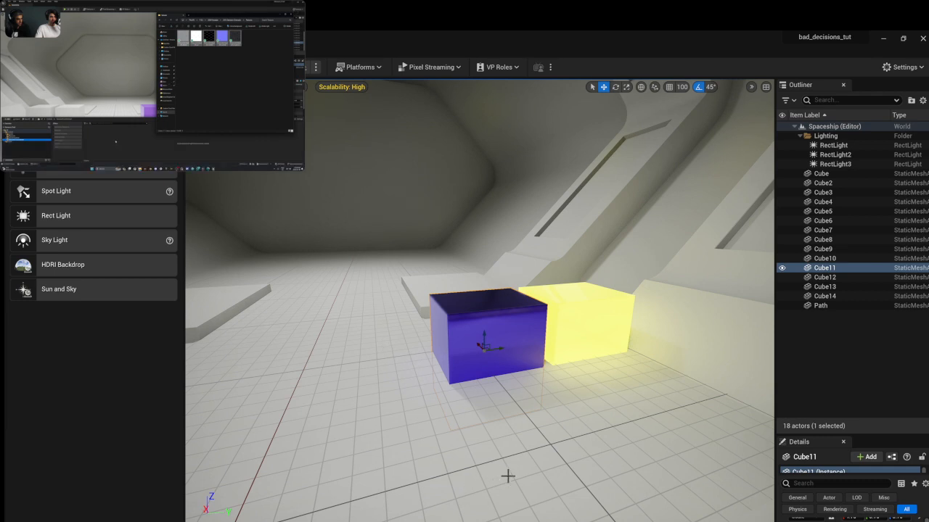
pyautogui.moveTo(304, 171); pyautogui.dragTo(156, 87)
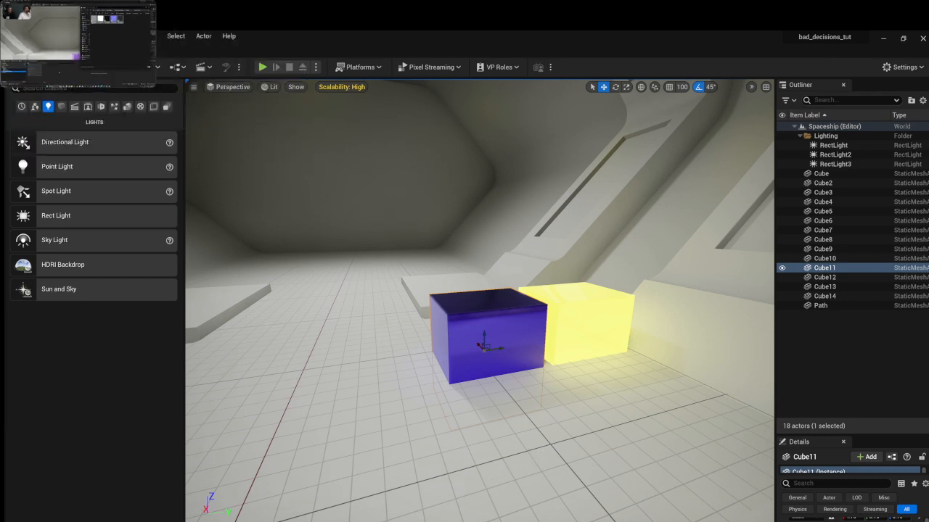
pyautogui.hotkey('ctrl', 'space')
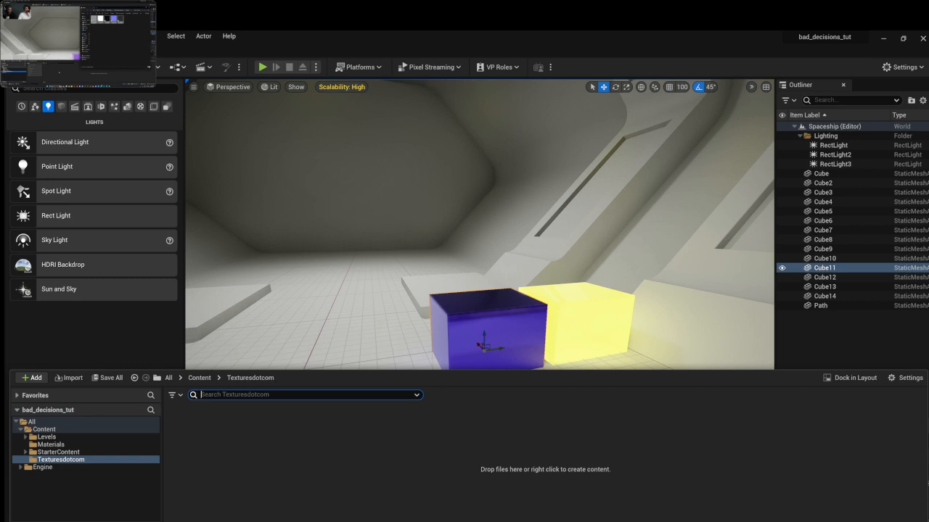
pyautogui.hotkey('ctrl', 'space')
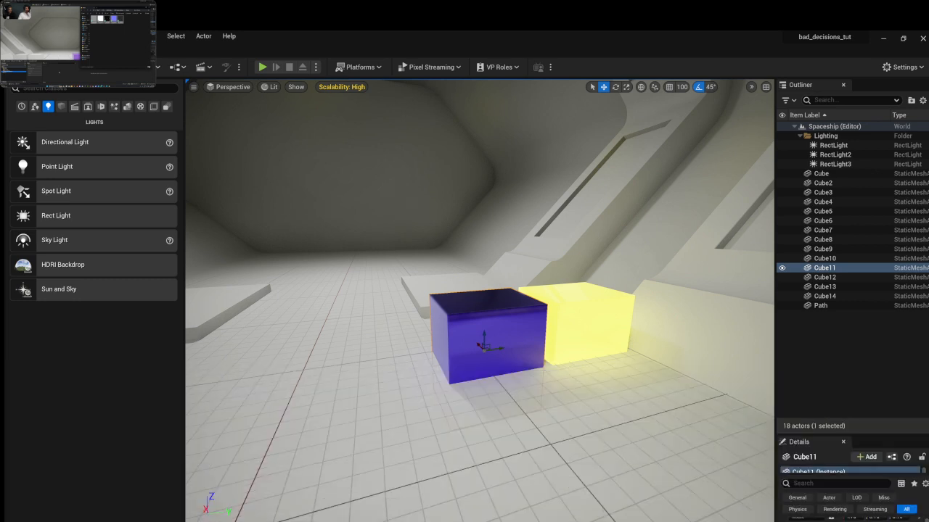
pyautogui.hotkey('ctrl', 'space')
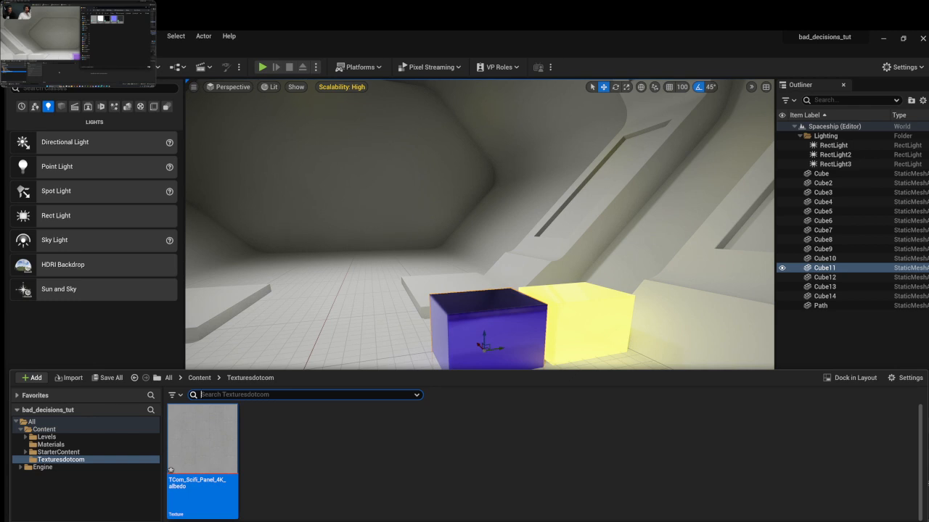
# Import the TCom_Scifi_Panel_4K ao, metallic, normal and roughness textures into the Texturesdotcom content folder.
pyautogui.hotkey('ctrl', 'space')
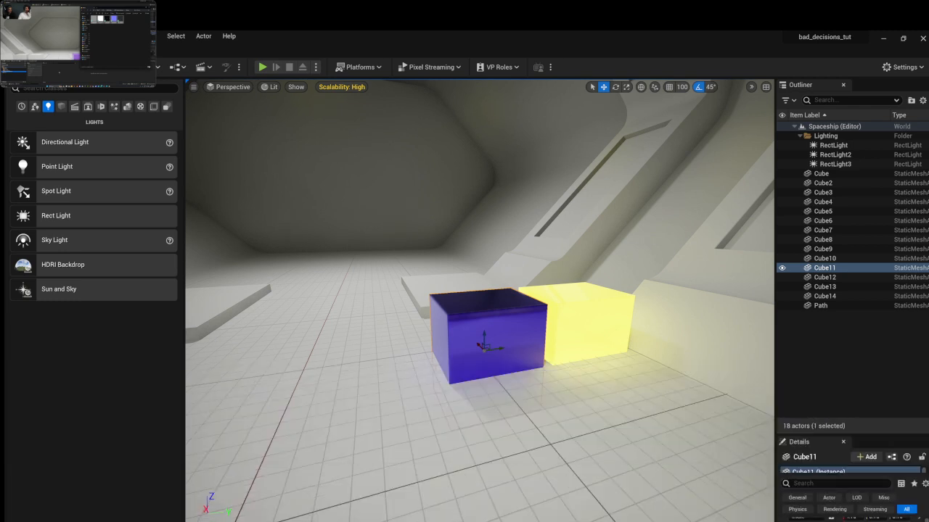
pyautogui.hotkey('ctrl', 'space')
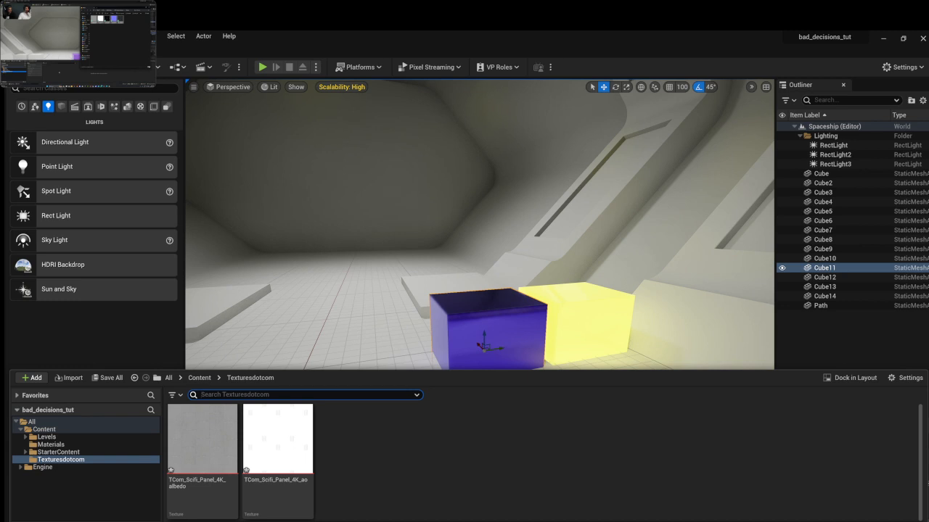
pyautogui.hotkey('ctrl', 'space')
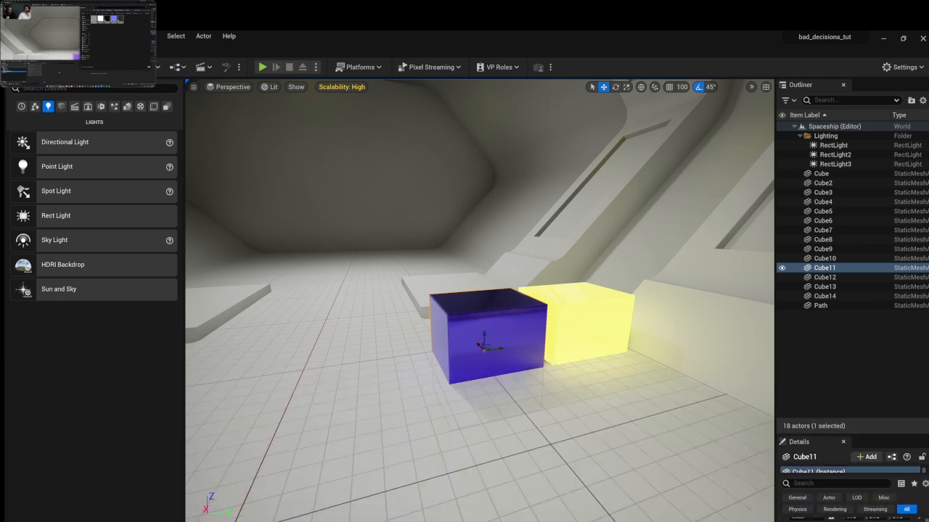
pyautogui.hotkey('ctrl', 'space')
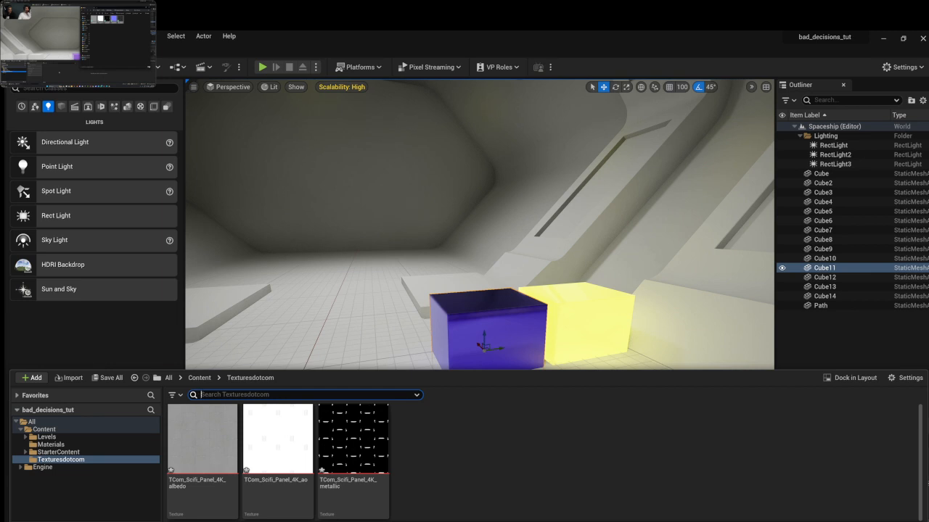
pyautogui.hotkey('ctrl', 'space')
pyautogui.hotkey('ctrl', 'space')
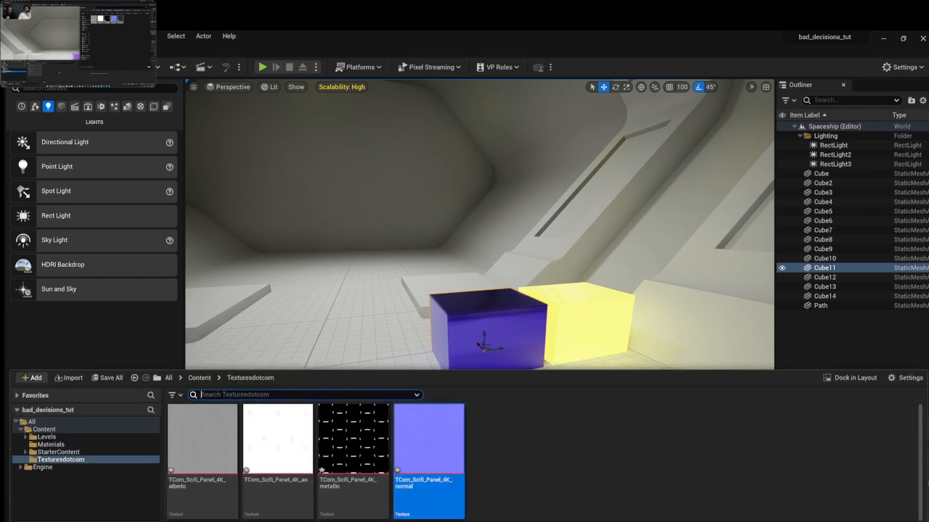
pyautogui.hotkey('ctrl', 'space')
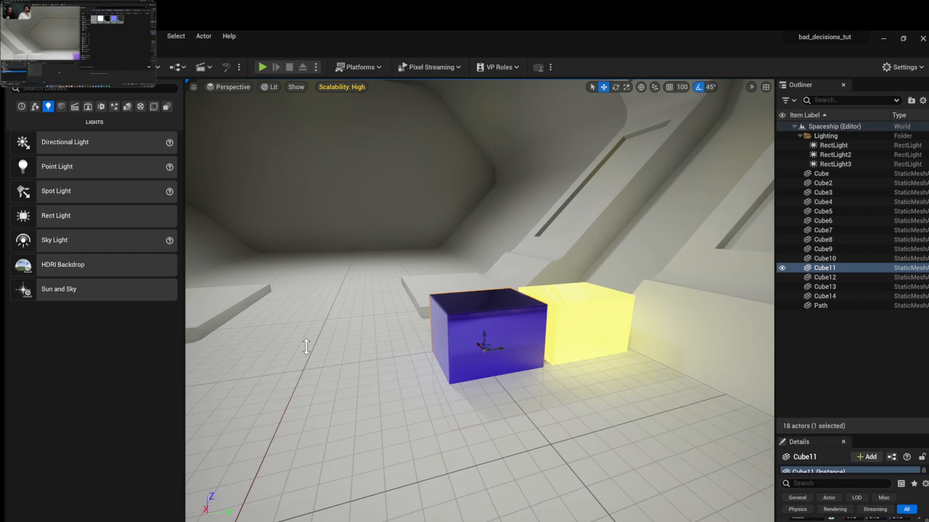
pyautogui.hotkey('ctrl', 'space')
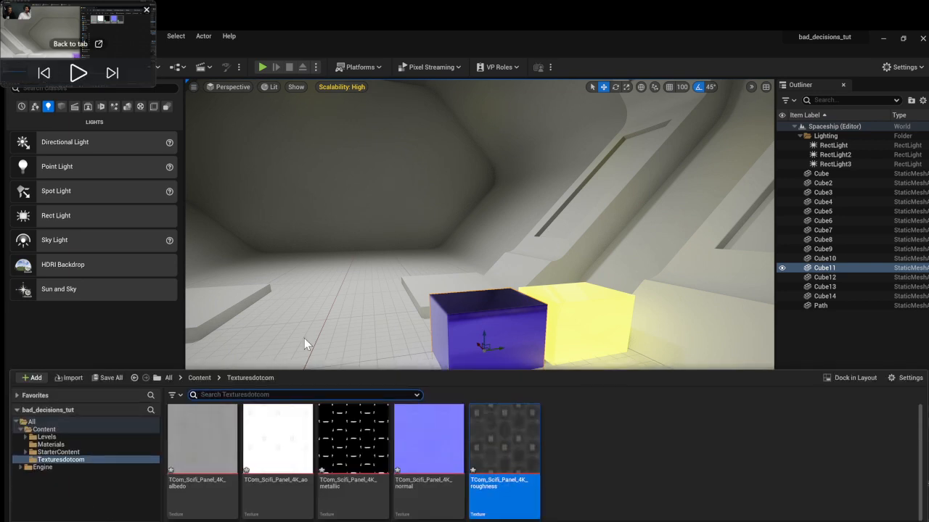
# Enlarge the floating tutorial video, follow it to the material creation, and create a material named SciFi_Panel in the Texturesdotcom folder.
pyautogui.moveTo(154, 86); pyautogui.dragTo(341, 190)
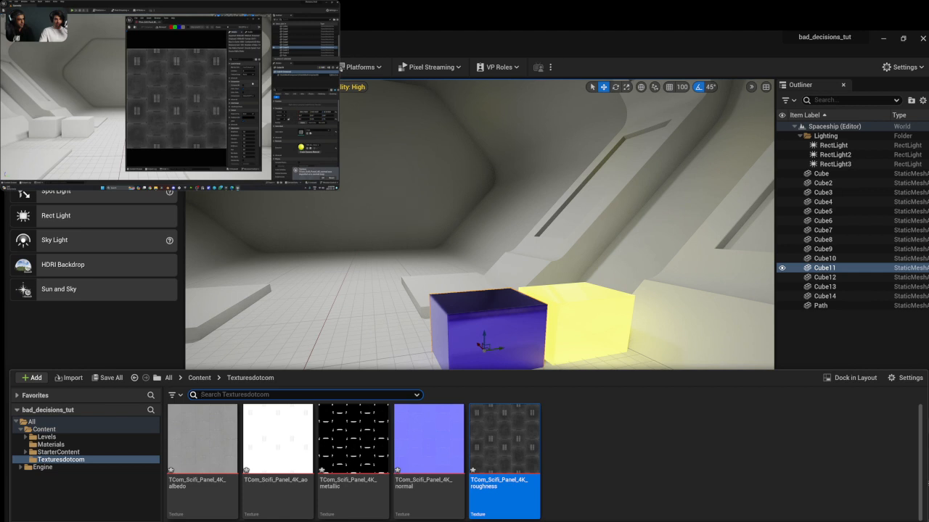
pyautogui.click(174, 176)
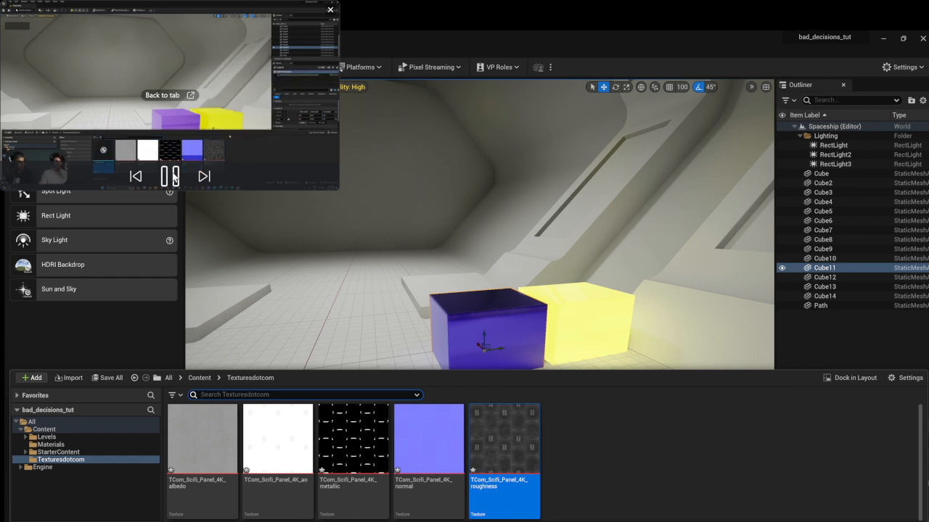
pyautogui.click(619, 428)
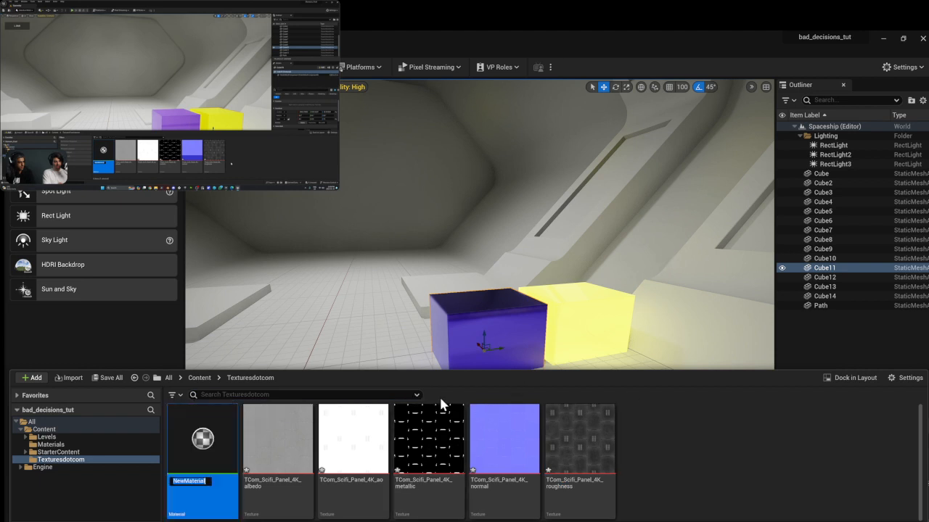
pyautogui.write('SciFi_Panel')
pyautogui.press('Return')
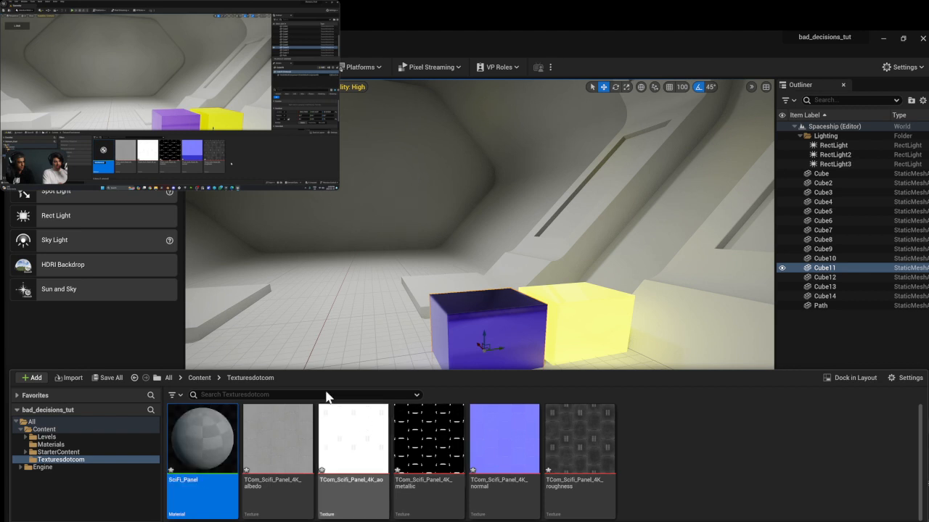
# Follow the tutorial video's part on adding the panel textures to the SciFi_Panel material graph, pausing and resuming it as needed.
pyautogui.click(169, 176)
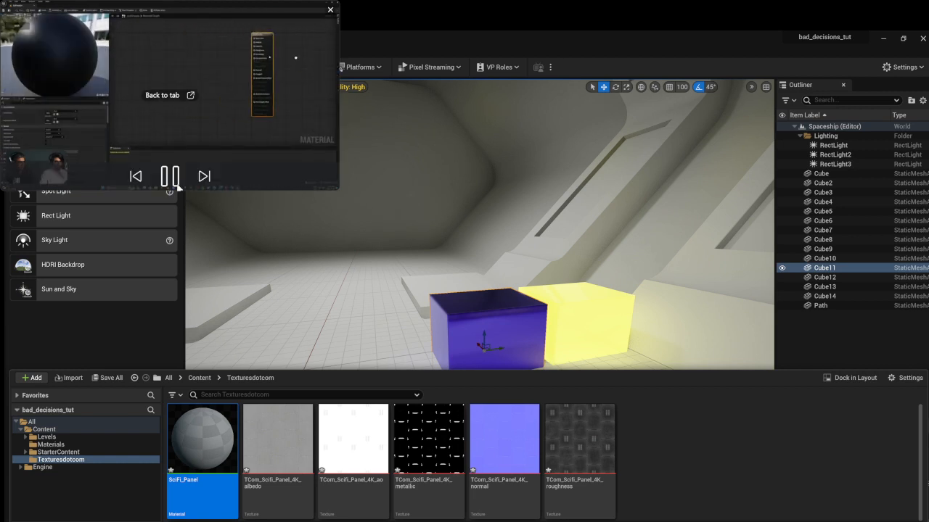
pyautogui.click(170, 178)
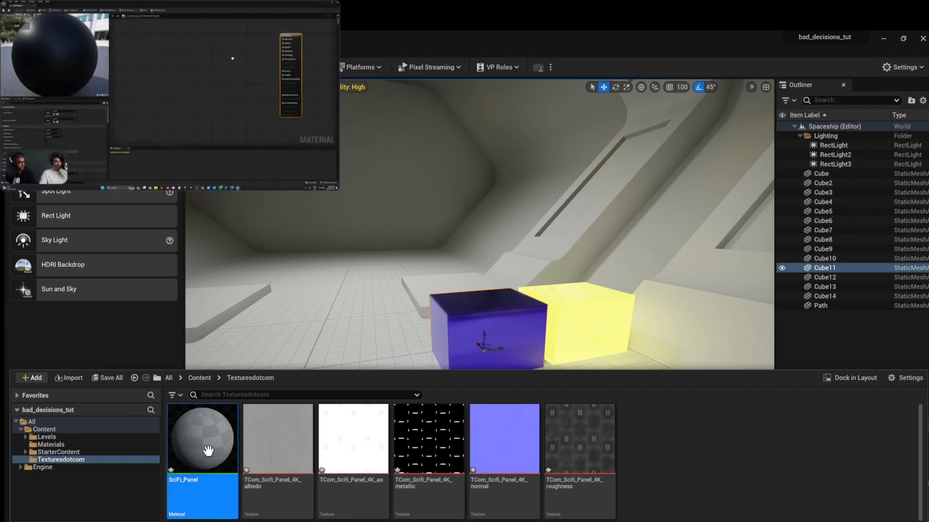
pyautogui.hotkey('ctrl', 'space')
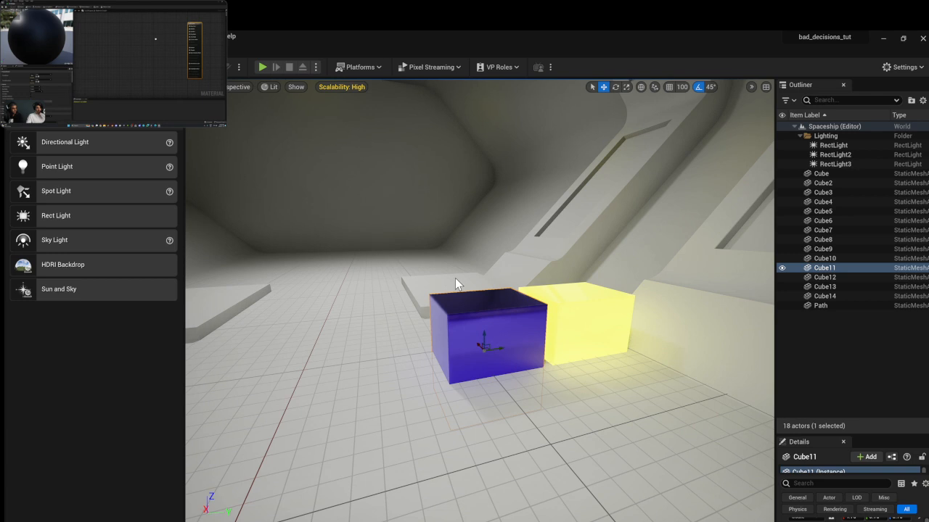
pyautogui.click(113, 113)
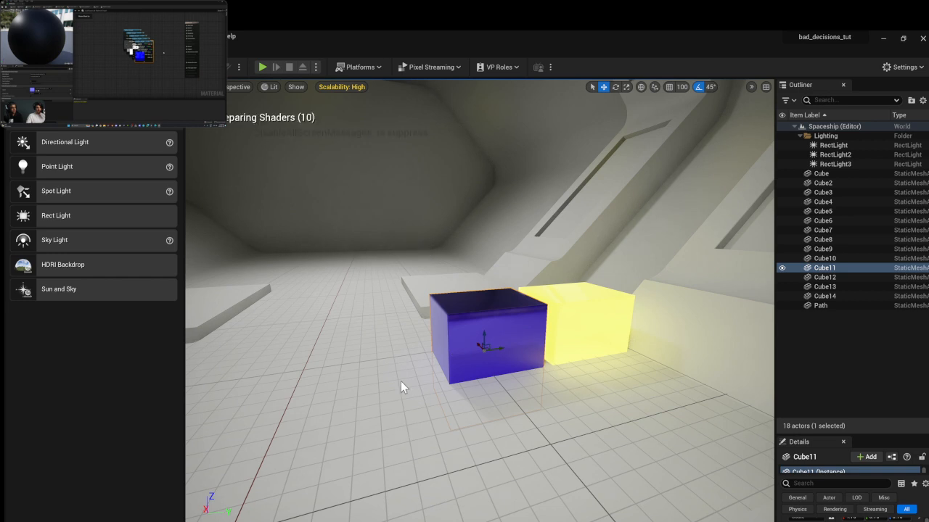
pyautogui.click(113, 112)
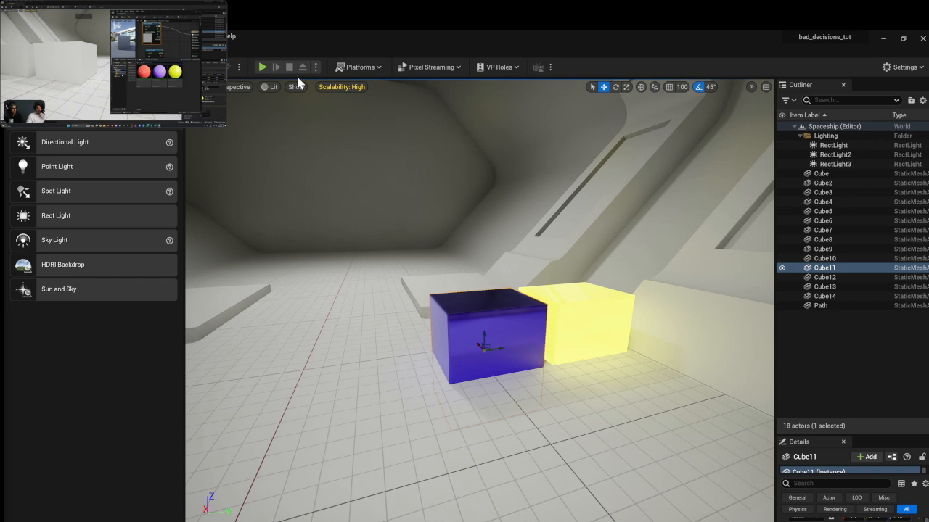
# Apply the SciFi_Panel material to the nearer of the two plain boxes on the opposite side of the corridor.
pyautogui.moveTo(414, 243); pyautogui.dragTo(200, 214, button='right')
pyautogui.press('s')
pyautogui.press('w')
pyautogui.moveTo(257, 356); pyautogui.dragTo(258, 351, button='right')
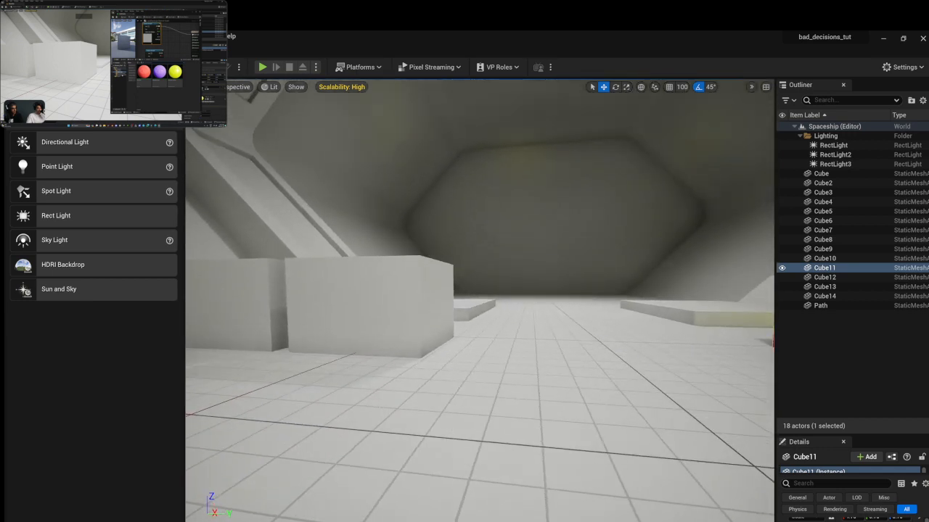
pyautogui.hotkey('ctrl', 'space')
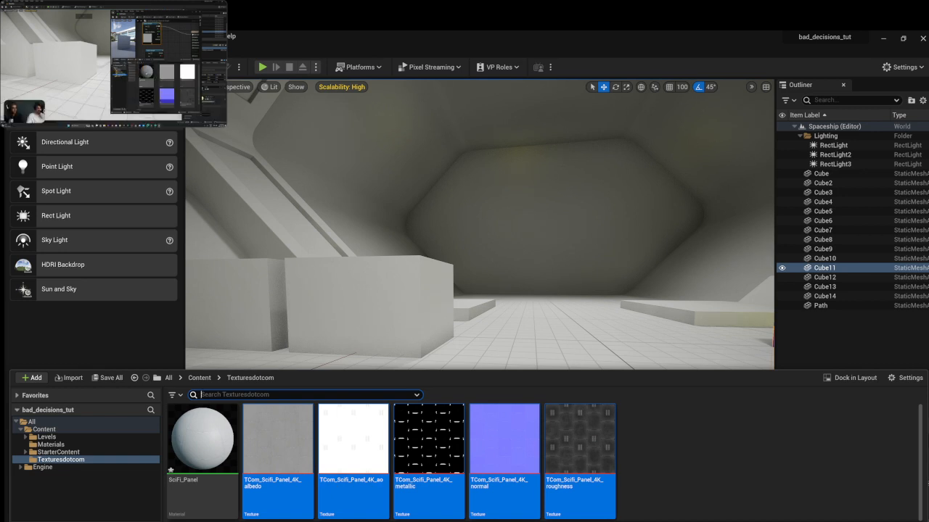
pyautogui.moveTo(203, 435); pyautogui.dragTo(356, 308)
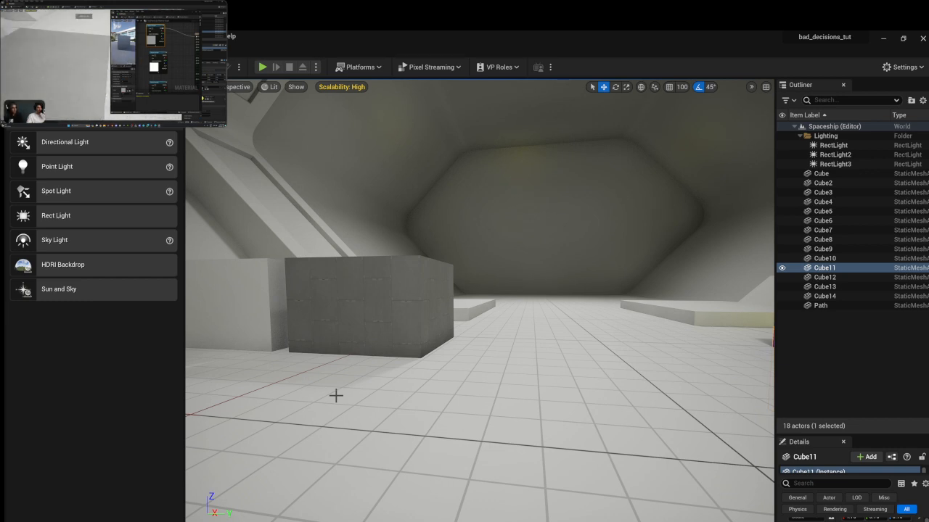
pyautogui.moveTo(280, 413); pyautogui.dragTo(552, 512, button='right')
pyautogui.moveTo(385, 349); pyautogui.dragTo(529, 251, button='right')
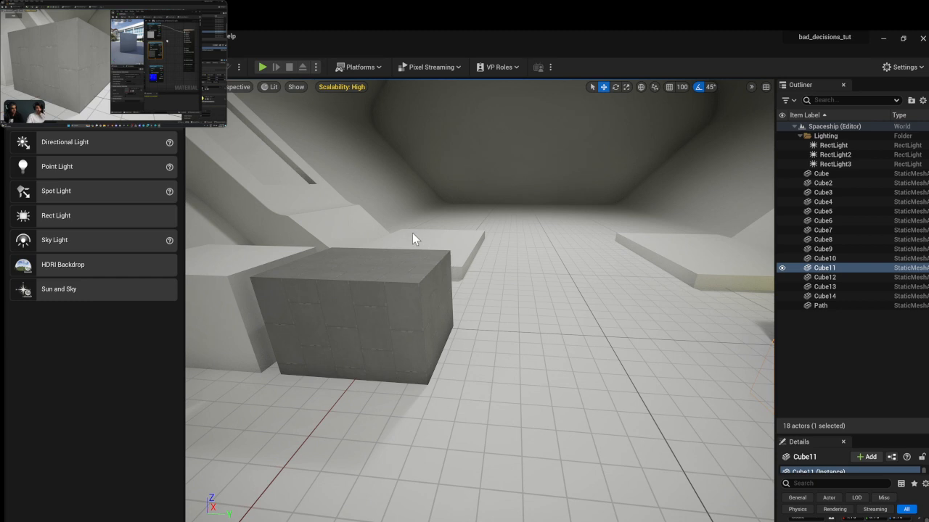
# Follow the tutorial video's part on connecting the remaining texture maps in the material graph, pausing and resuming it as needed.
pyautogui.click(114, 113)
pyautogui.click(114, 112)
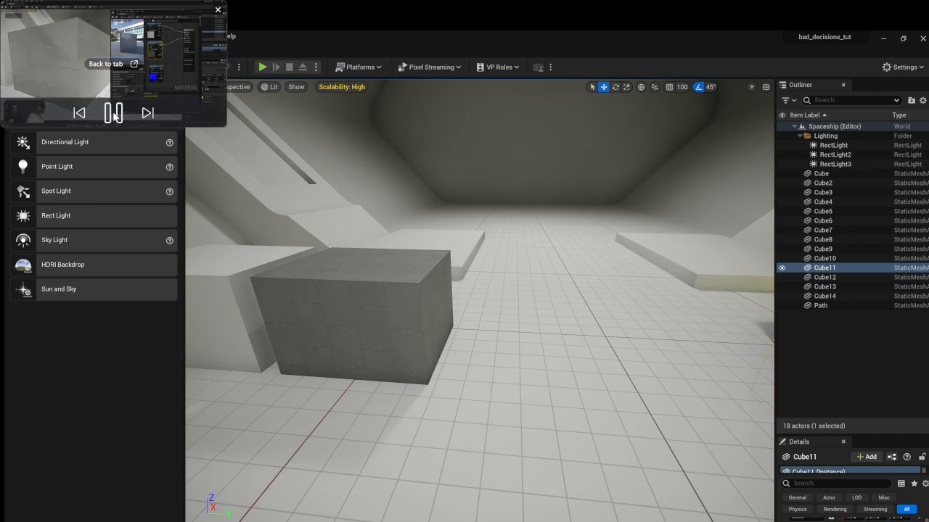
pyautogui.click(114, 112)
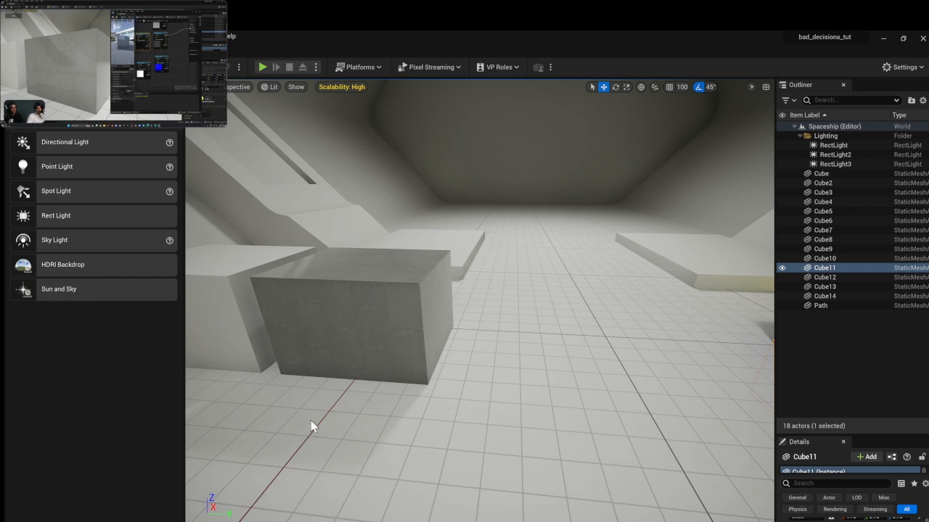
pyautogui.click(114, 113)
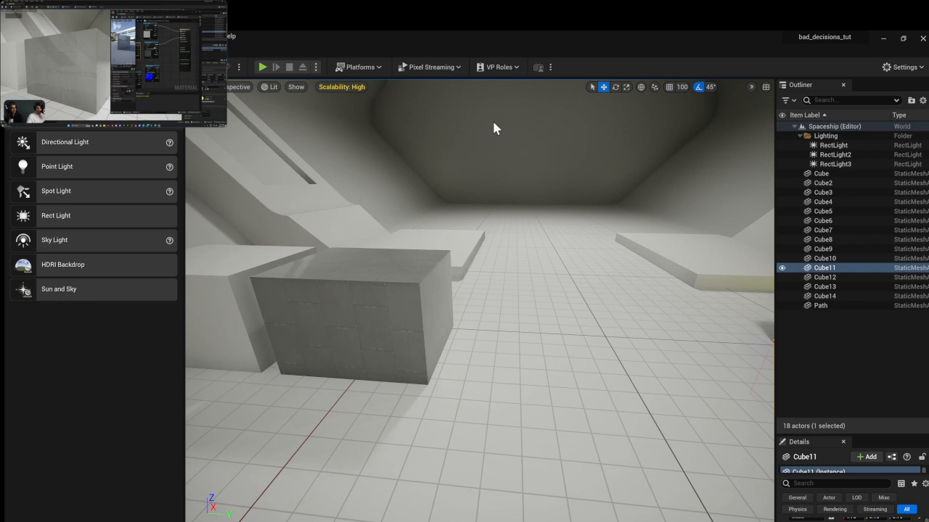
pyautogui.moveTo(96, 121)
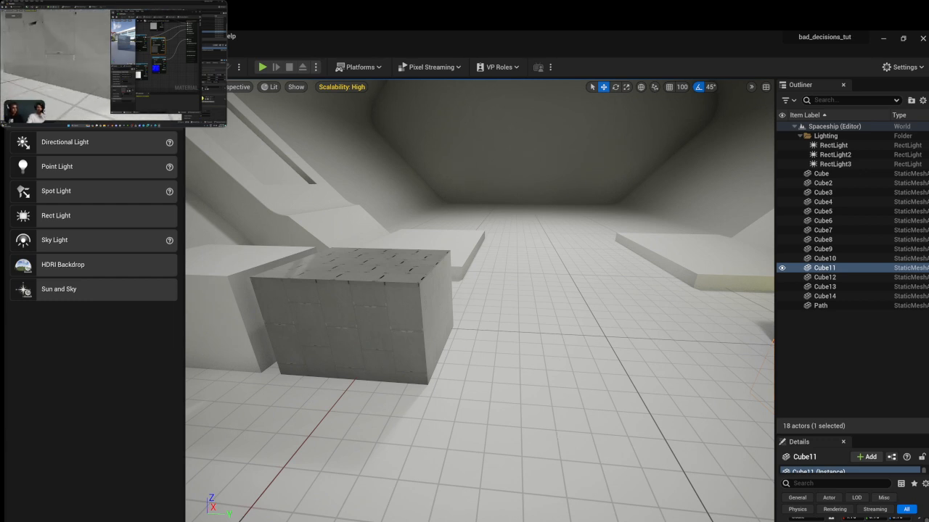
pyautogui.click(642, 302)
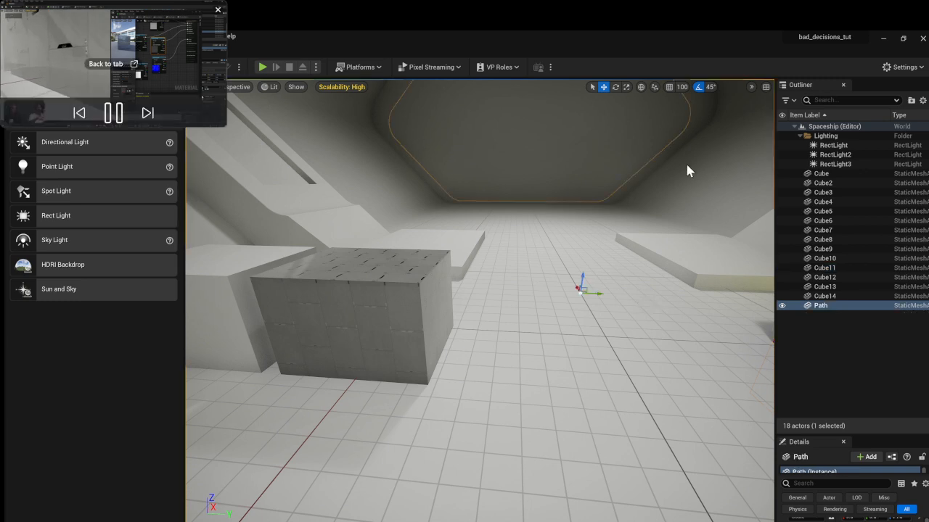
pyautogui.click(113, 113)
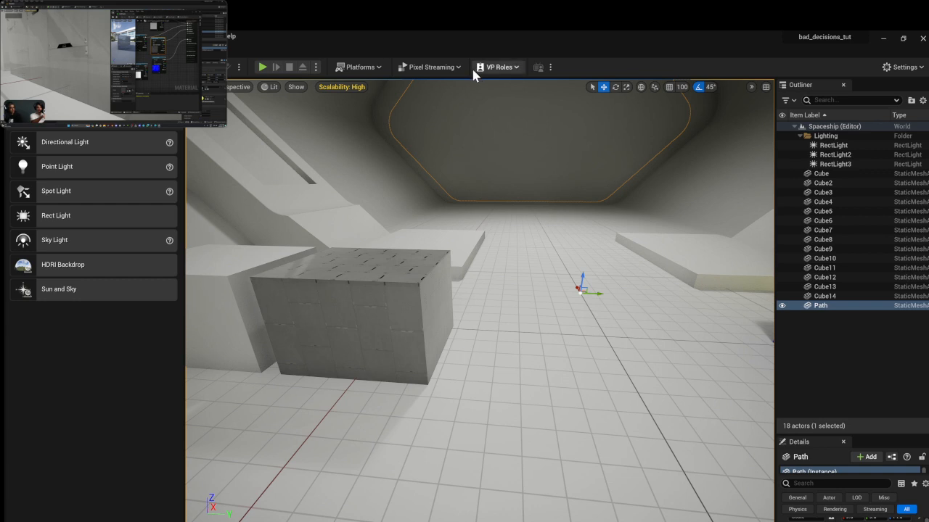
# Examine the panel details on the textured box up close and resume the tutorial video.
pyautogui.moveTo(466, 286); pyautogui.dragTo(539, 332, button='right')
pyautogui.press('w')
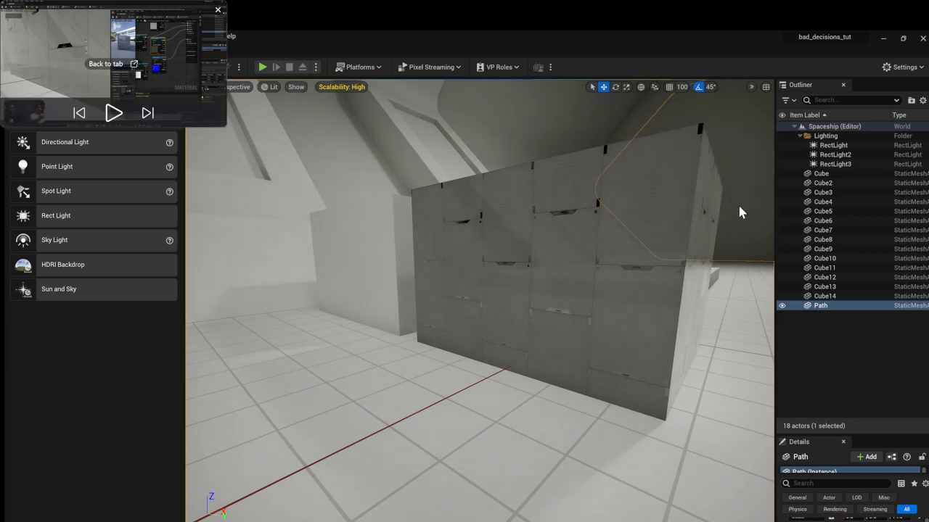
pyautogui.click(114, 113)
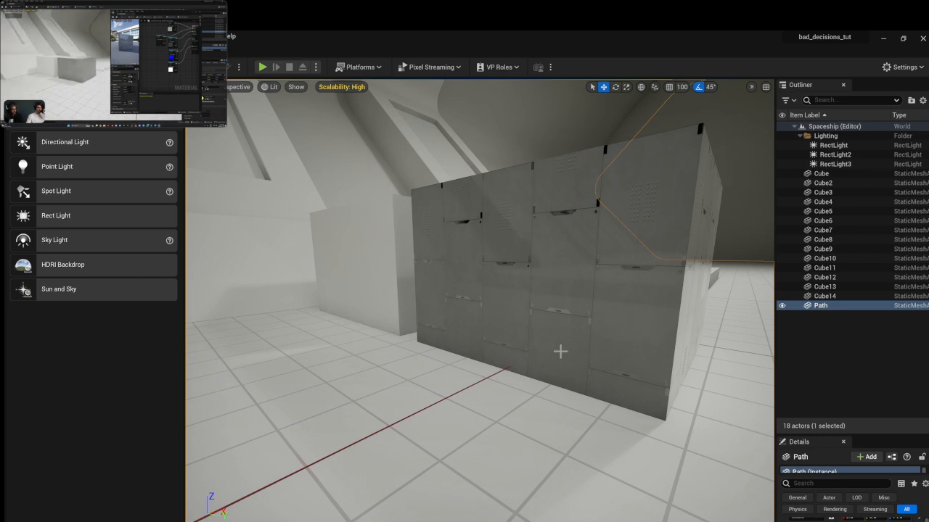
# Scale the panel-textured box up along its vertical axis to make it a tall column.
pyautogui.moveTo(528, 127); pyautogui.dragTo(653, 174, button='right')
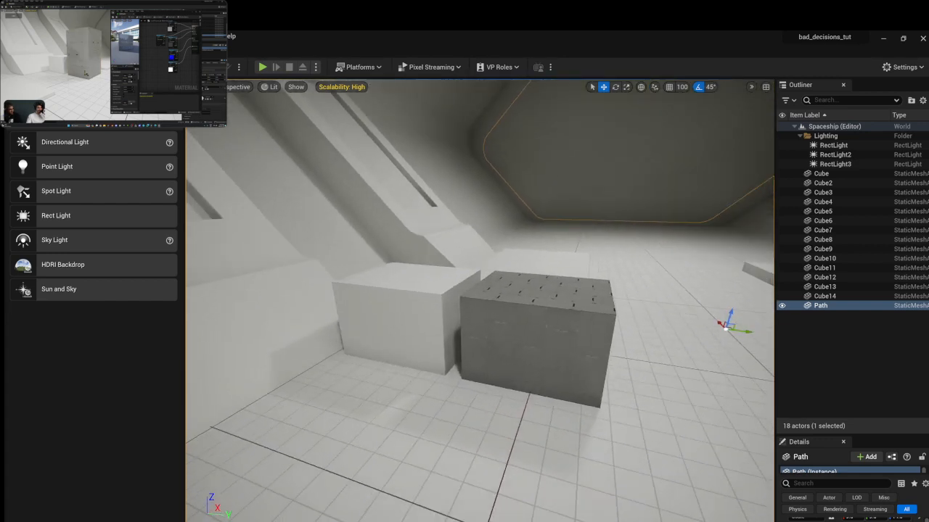
pyautogui.click(537, 319)
pyautogui.click(626, 87)
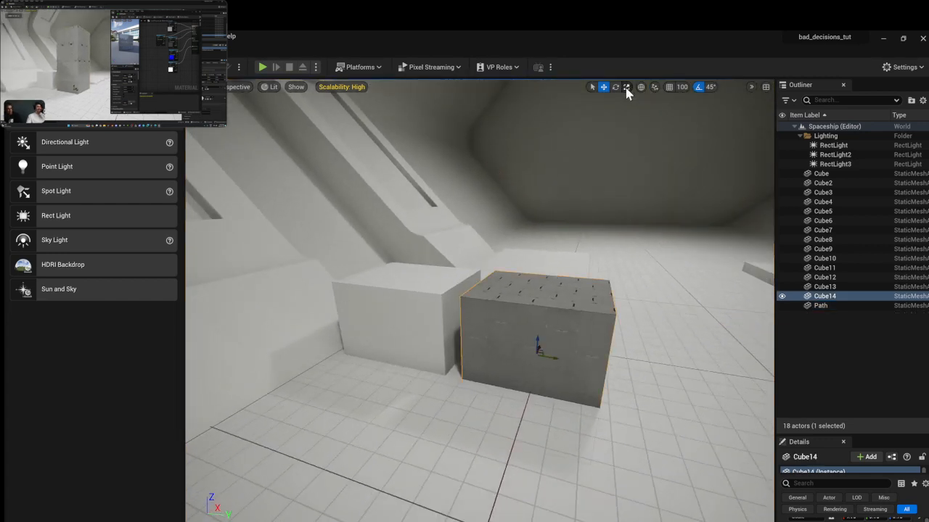
pyautogui.moveTo(537, 337); pyautogui.dragTo(537, 182)
pyautogui.press('s')
pyautogui.moveTo(501, 450); pyautogui.dragTo(518, 373, button='right')
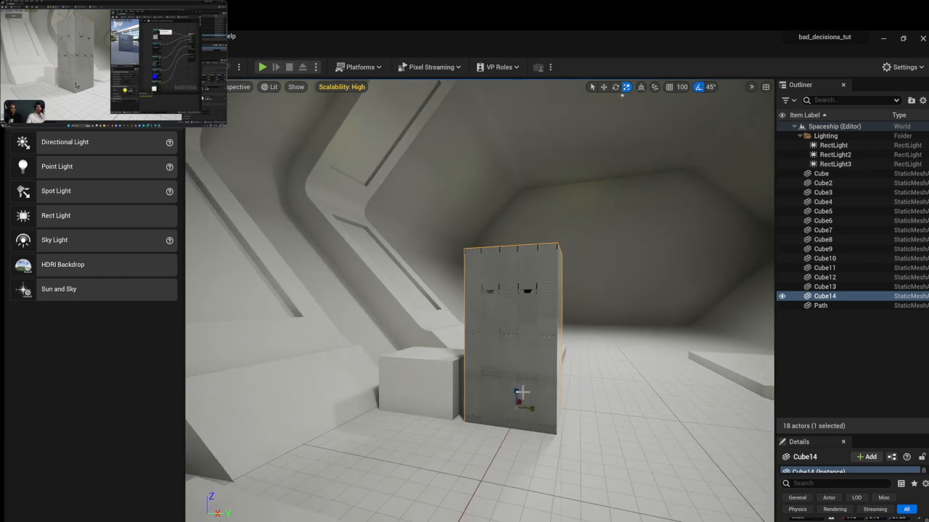
pyautogui.moveTo(516, 392); pyautogui.dragTo(516, 330)
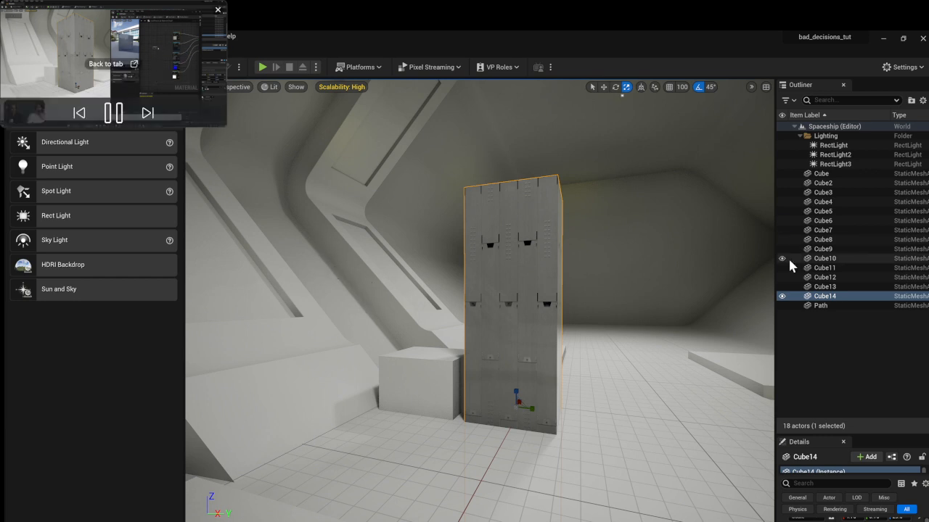
# Follow the tutorial video and create a material instance named SciFi_Panel_Inst from the SciFi_Panel material.
pyautogui.click(110, 119)
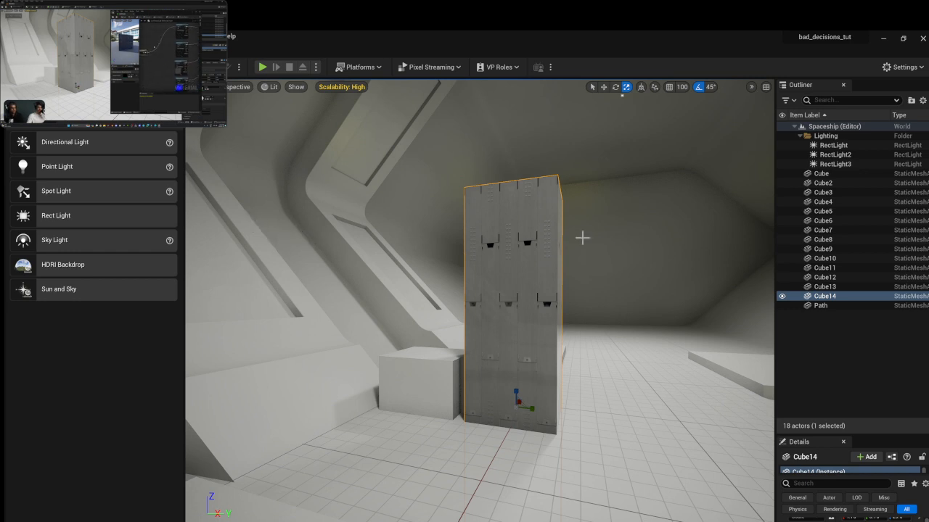
pyautogui.click(113, 113)
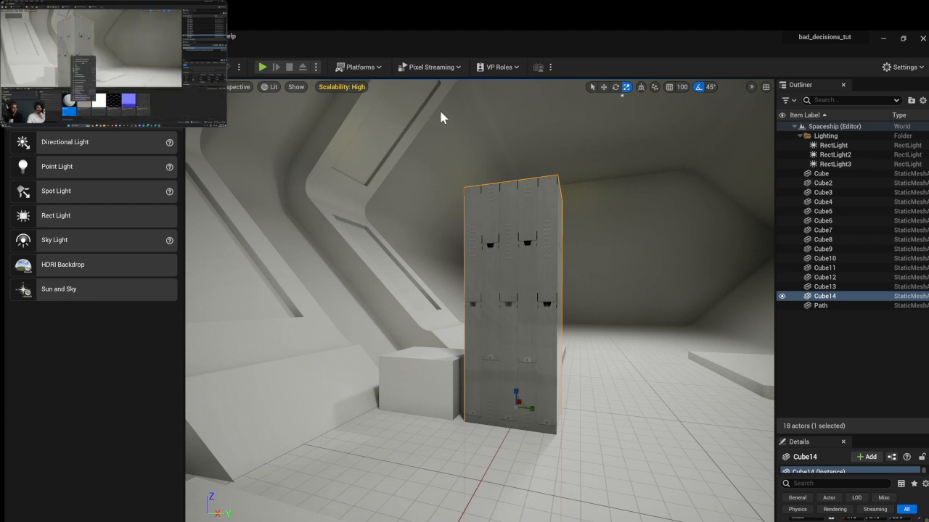
pyautogui.hotkey('ctrl', 'space')
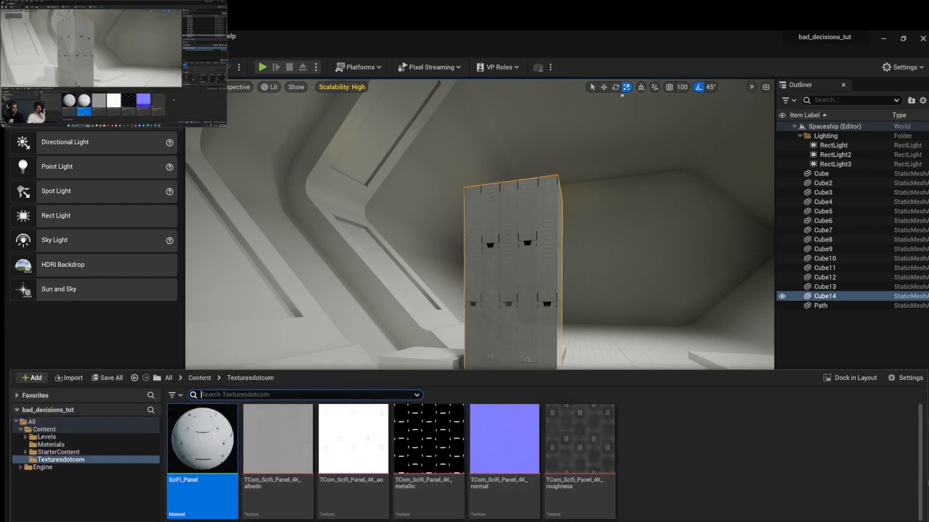
pyautogui.rightClick(202, 462)
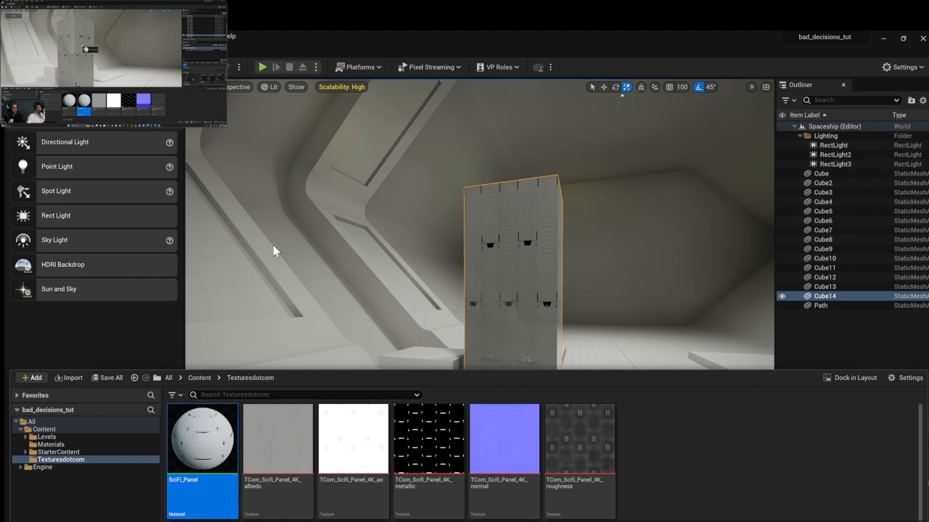
pyautogui.click(273, 248)
pyautogui.press('Return')
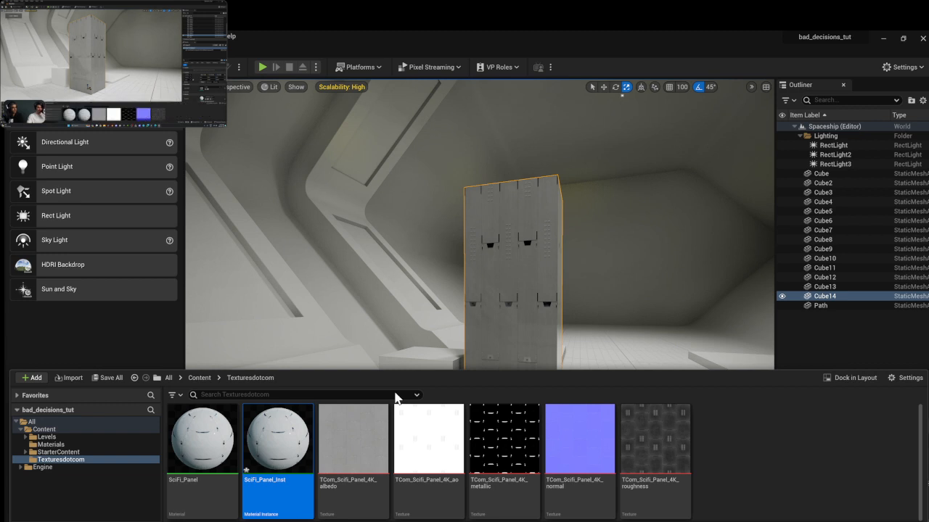
# Apply SciFi_Panel_Inst to the tall panel-textured column and open the instance for editing.
pyautogui.click(498, 280)
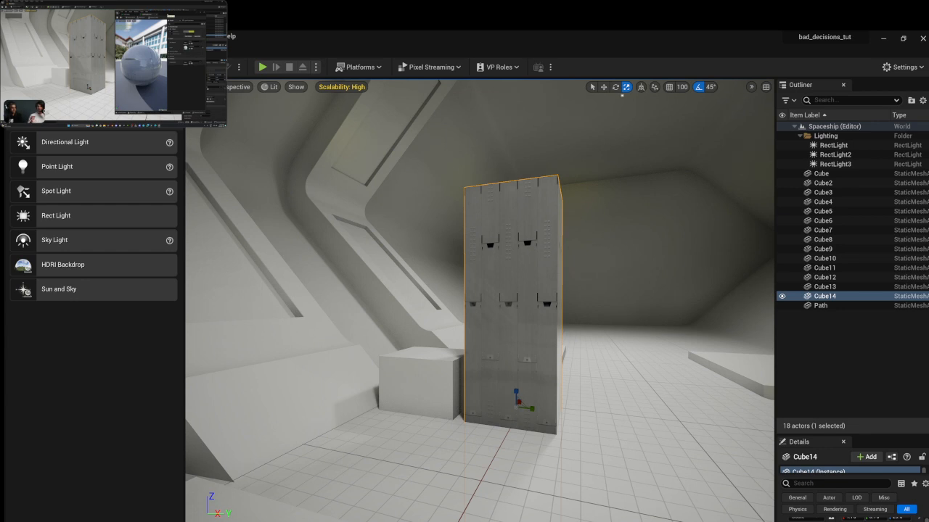
pyautogui.hotkey('ctrl', 'space')
pyautogui.doubleClick(298, 439)
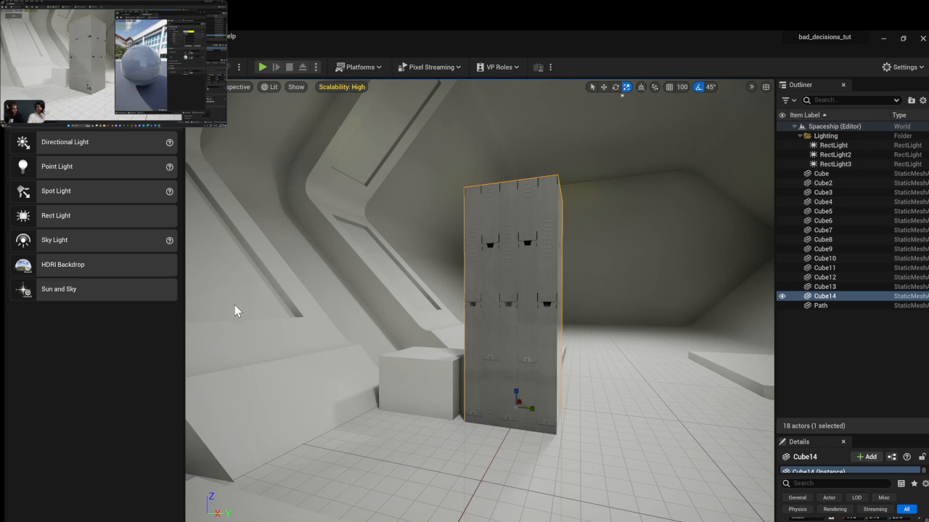
# Increase the panel texture's tiling on the column through the material instance, following the temporarily enlarged tutorial video.
pyautogui.click(114, 112)
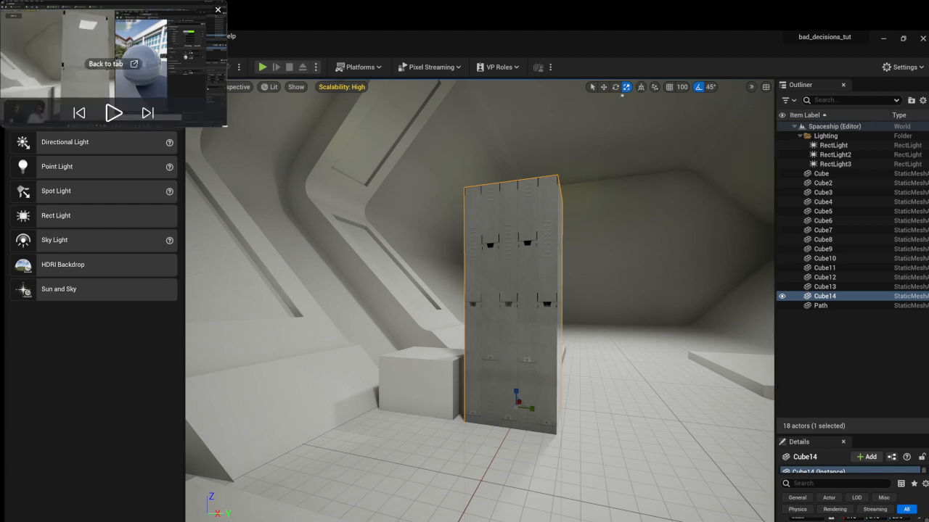
pyautogui.moveTo(225, 125); pyautogui.dragTo(506, 284)
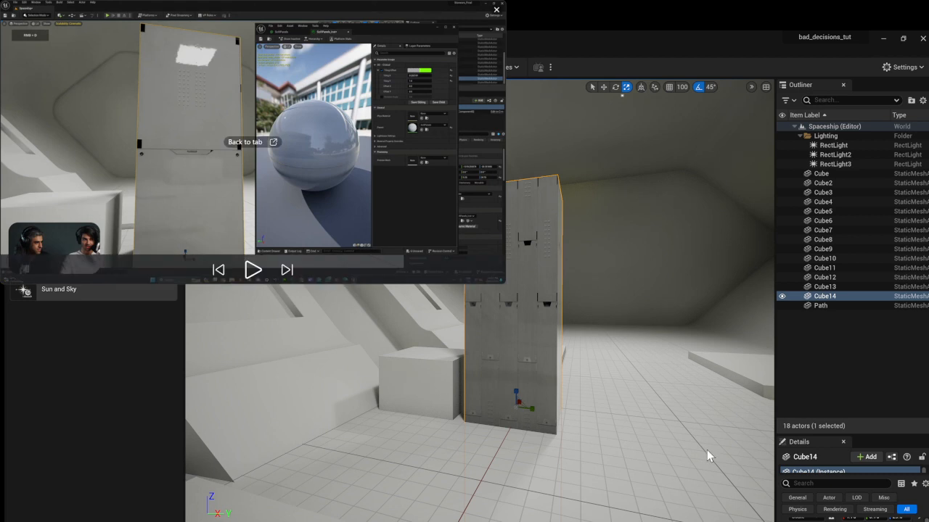
pyautogui.click(252, 271)
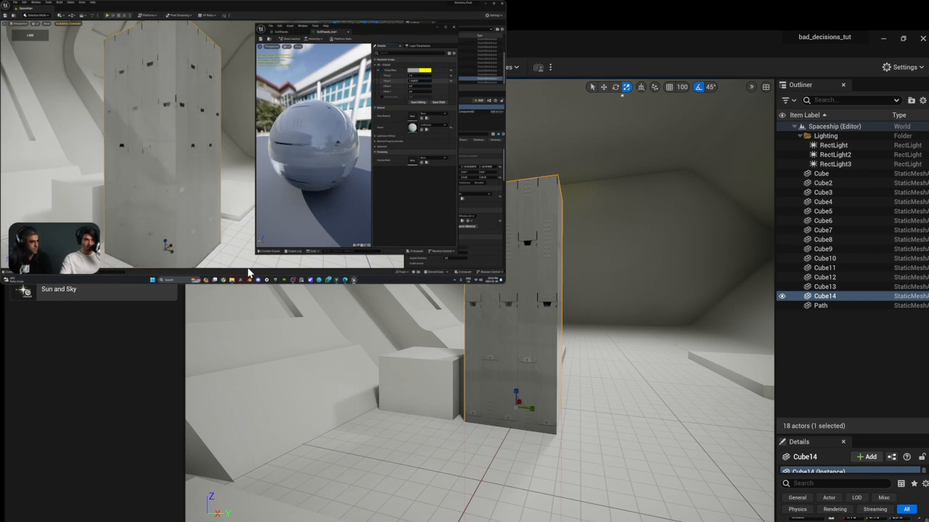
pyautogui.moveTo(249, 271)
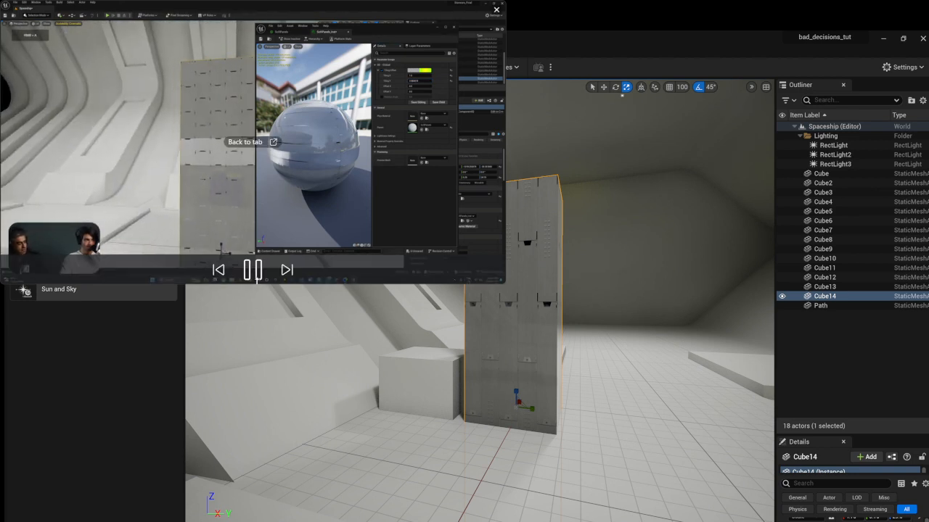
pyautogui.click(253, 270)
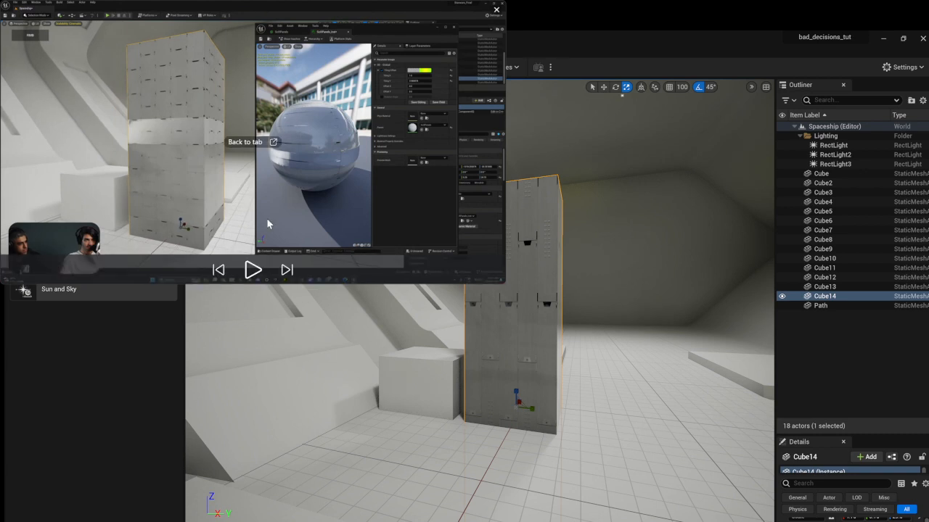
pyautogui.moveTo(6, 281); pyautogui.dragTo(6, 170)
pyautogui.press('w')
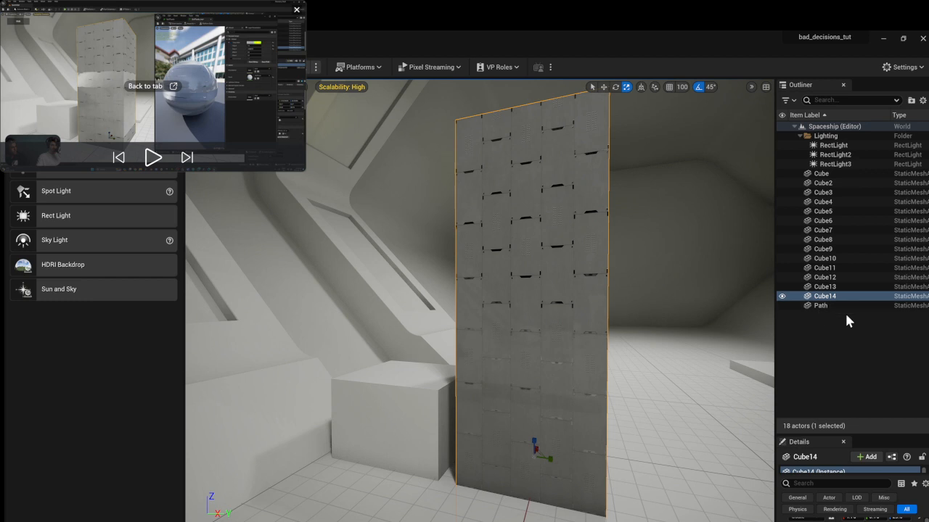
# Resume the tutorial video and check the tiled column against the coloured boxes from farther back in the corridor.
pyautogui.click(153, 157)
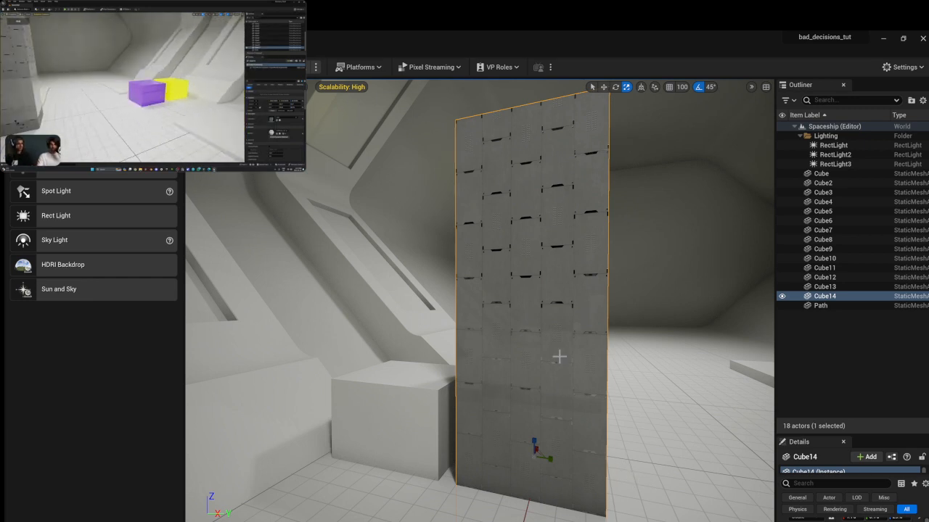
pyautogui.press('s')
pyautogui.moveTo(608, 363); pyautogui.dragTo(631, 348, button='right')
pyautogui.moveTo(594, 323); pyautogui.dragTo(575, 339, button='right')
pyautogui.click(569, 334)
pyautogui.click(567, 348)
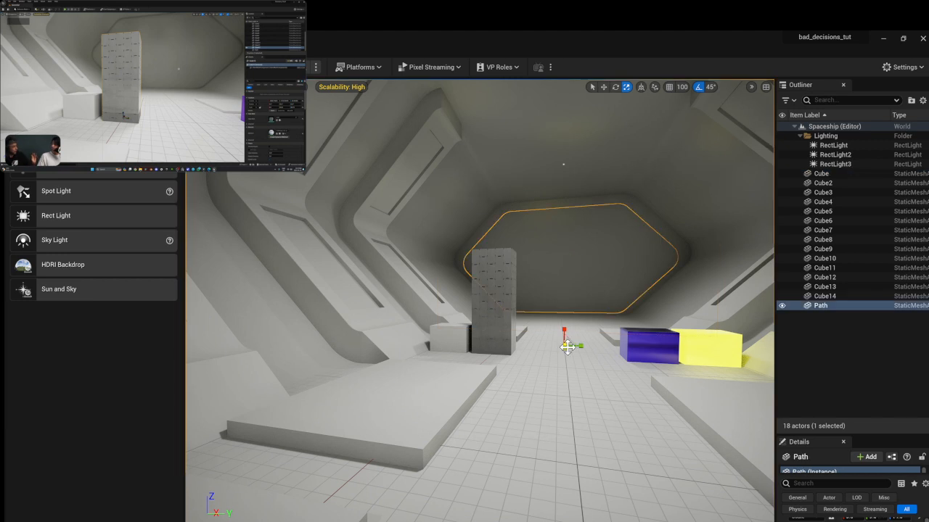
pyautogui.moveTo(559, 384); pyautogui.dragTo(546, 364, button='right')
pyautogui.press('d')
pyautogui.press('a')
pyautogui.press('d')
pyautogui.press('s')
pyautogui.press('a')
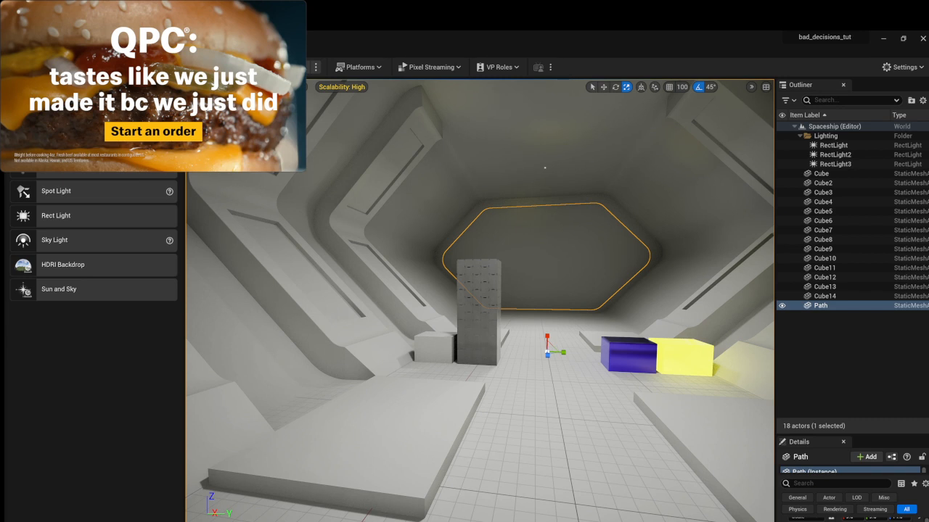
# Play the tutorial video through to the end of its current part.
pyautogui.moveTo(201, 38)
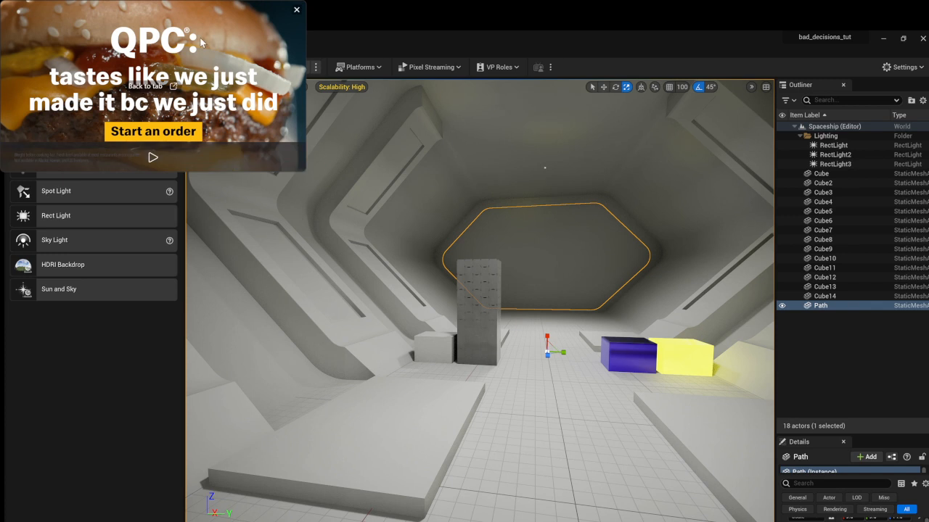
pyautogui.click(153, 159)
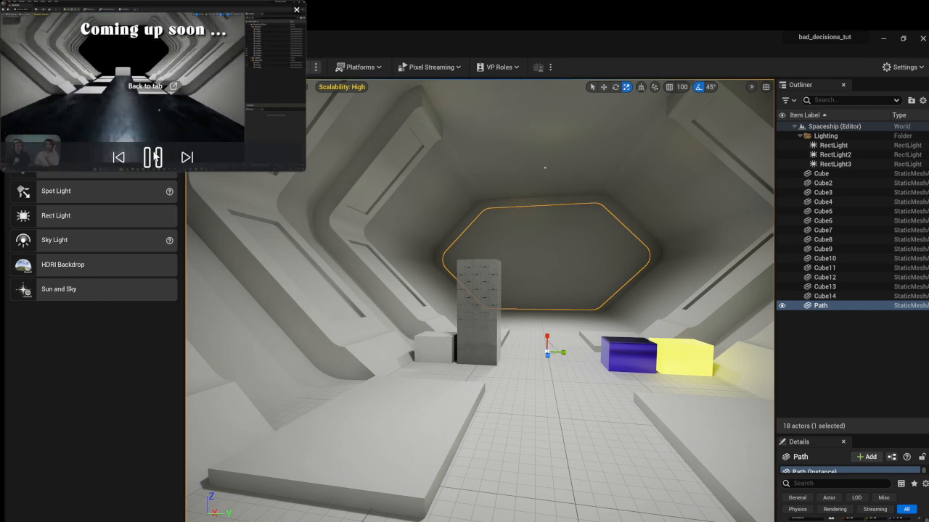
pyautogui.click(157, 160)
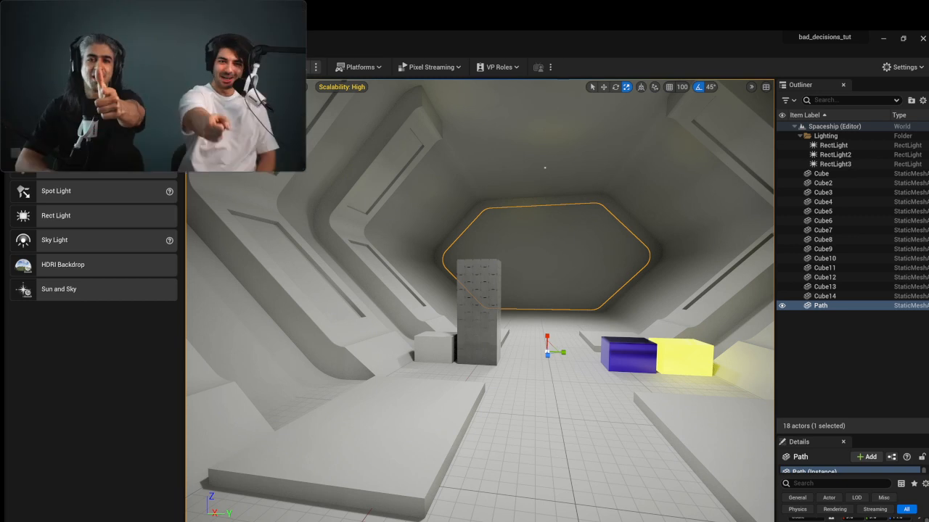
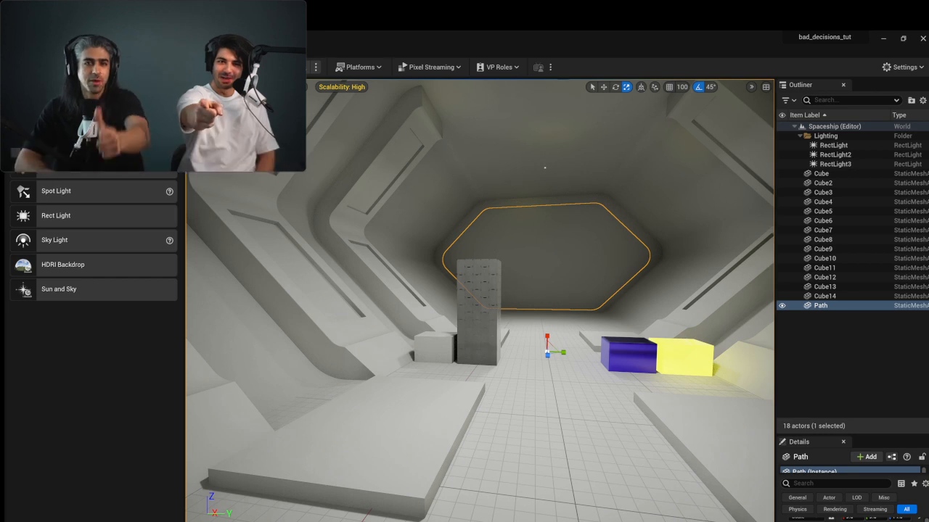
pyautogui.moveTo(261, 141)
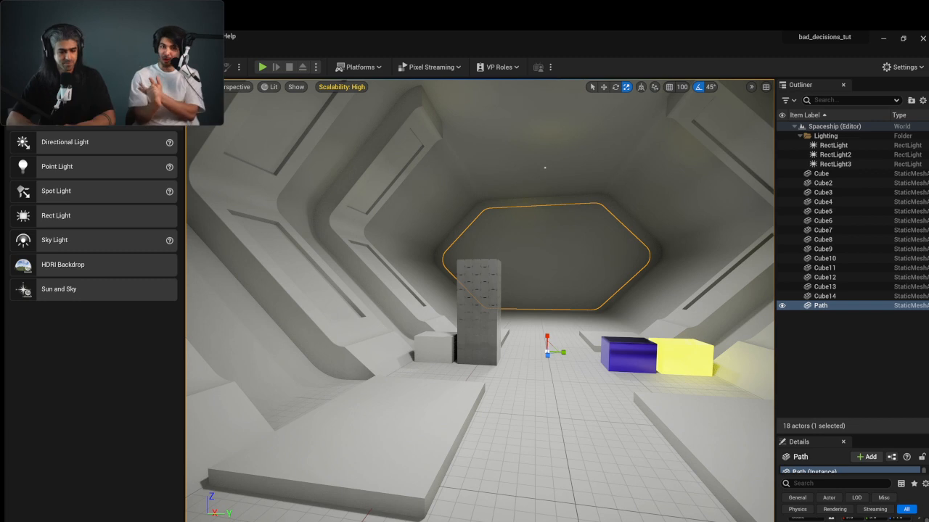
# Examine the corridor from the opposite direction, facing its open hexagonal end.
pyautogui.moveTo(479, 290); pyautogui.dragTo(171, 275, button='right')
pyautogui.press('w')
pyautogui.press('s')
pyautogui.press('d')
pyautogui.press('a')
pyautogui.press('d')
pyautogui.press('a')
pyautogui.press('d')
pyautogui.press('a')
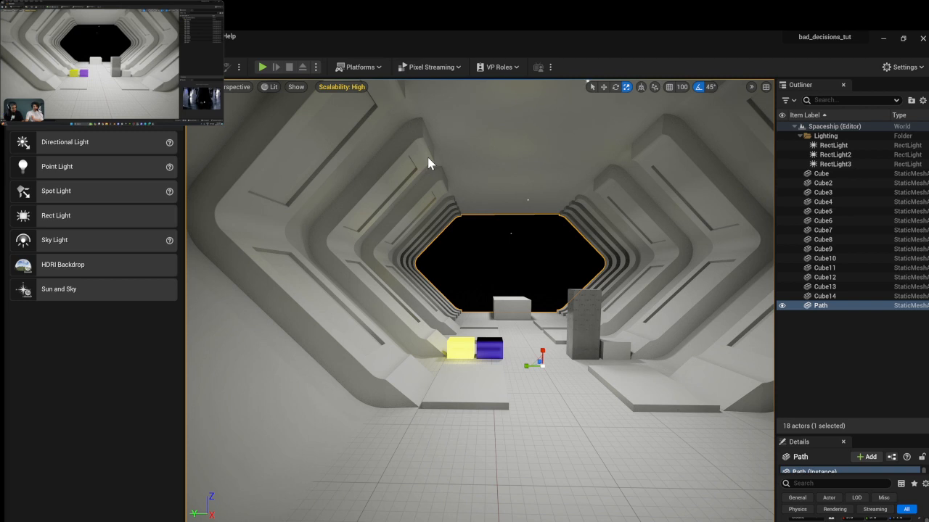
# Line up the view straight down the corridor toward the open end, as framed in the tutorial video.
pyautogui.moveTo(112, 111)
pyautogui.press('space')
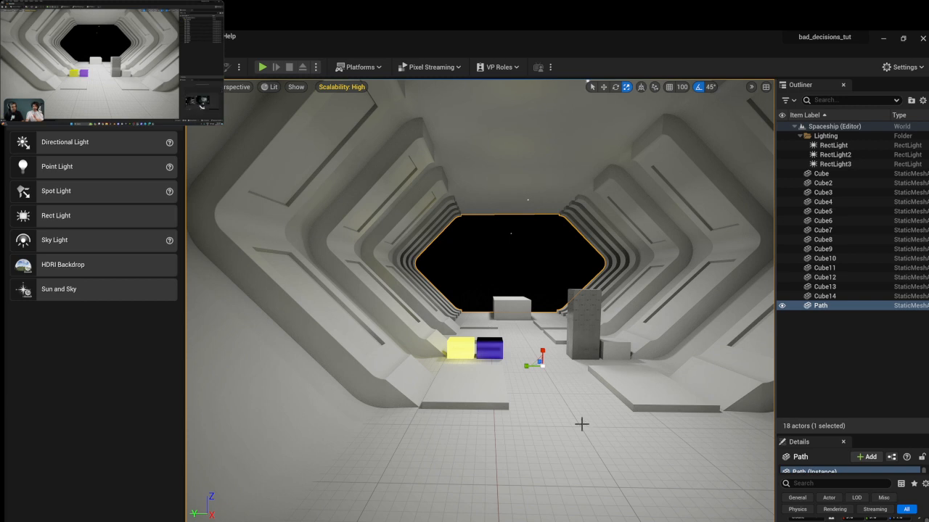
pyautogui.moveTo(479, 290)
pyautogui.mouseDown(button='right')
pyautogui.moveTo(428, 263)
pyautogui.moveTo(469, 276)
pyautogui.moveTo(476, 285)
pyautogui.moveTo(459, 290)
pyautogui.moveTo(492, 293)
pyautogui.moveTo(501, 305)
pyautogui.moveTo(491, 291)
pyautogui.mouseUp(button='right')
pyautogui.press('a')
pyautogui.press('d')
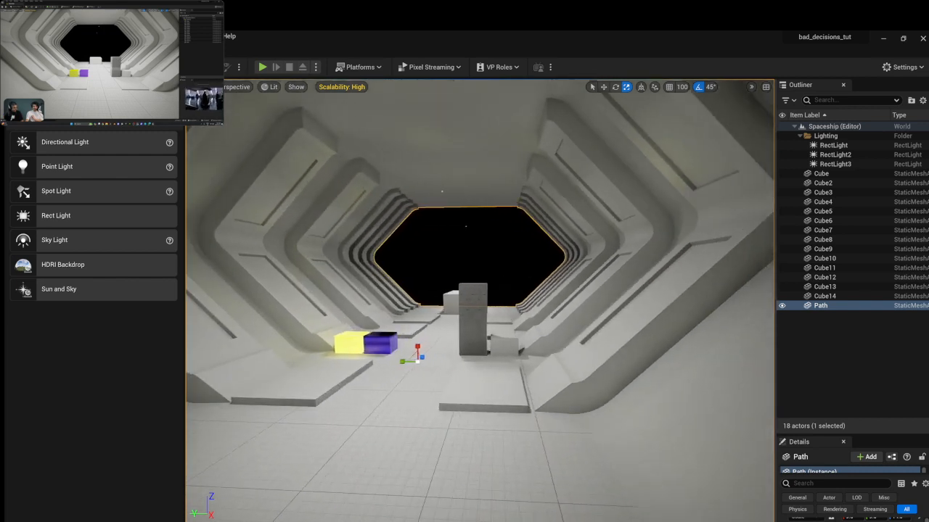
pyautogui.press('a')
pyautogui.press('d')
pyautogui.press('a')
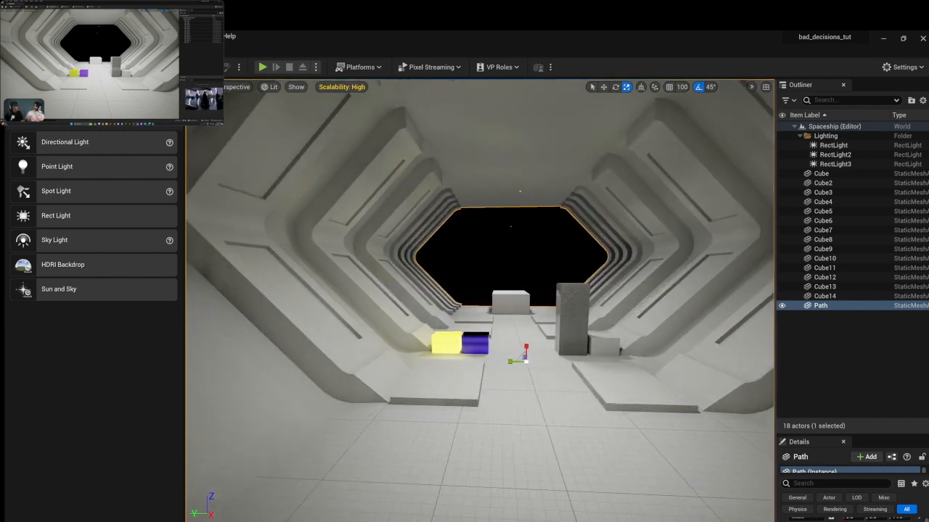
pyautogui.press('d')
pyautogui.press('a')
pyautogui.press('d')
pyautogui.press('a')
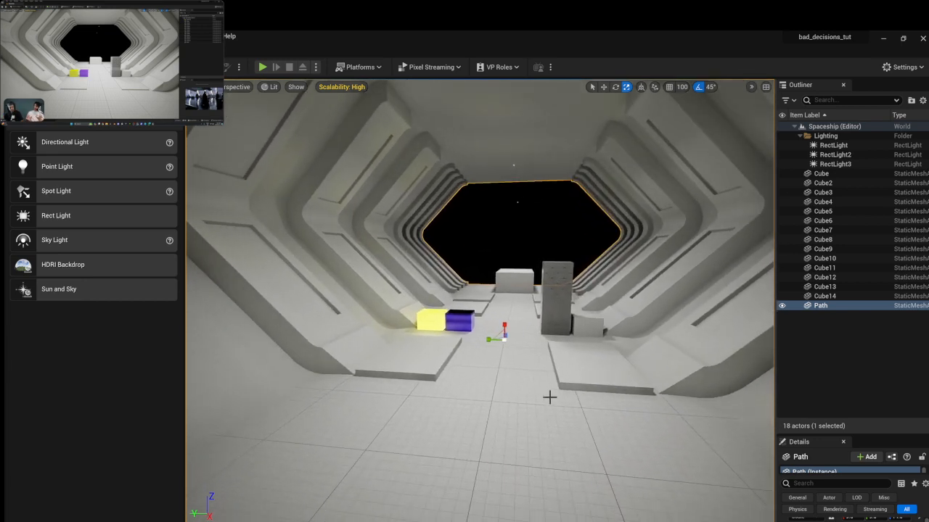
pyautogui.moveTo(509, 384); pyautogui.dragTo(549, 357, button='right')
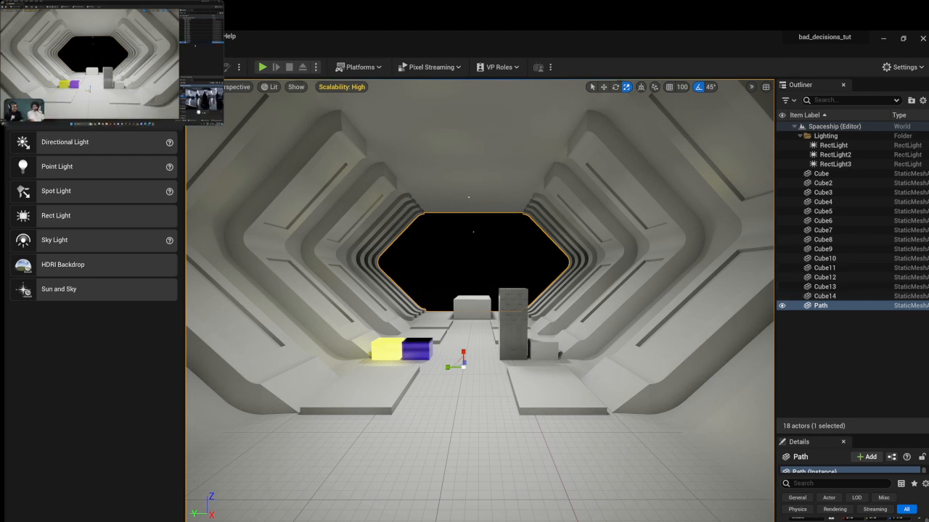
# Rename the Path mesh in the Outliner as Hangar.
pyautogui.moveTo(142, 119)
pyautogui.click(112, 111)
pyautogui.click(821, 306)
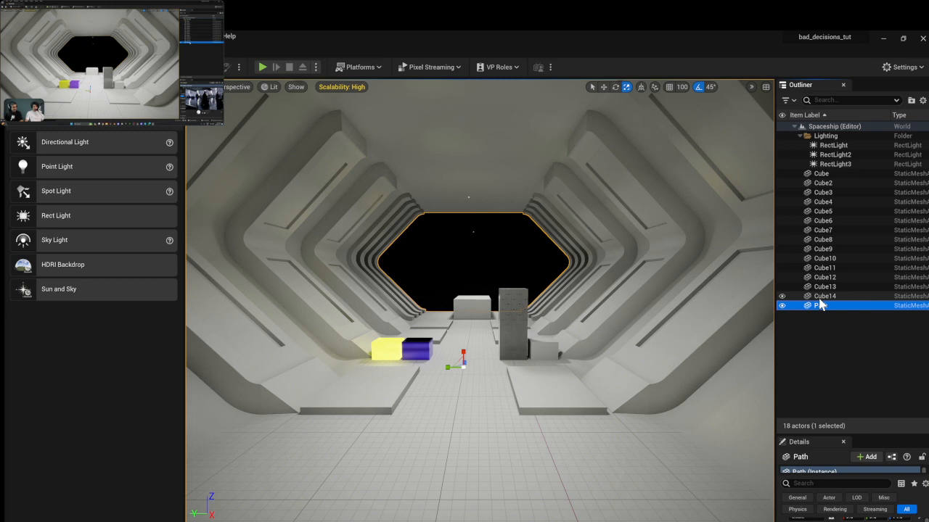
pyautogui.click(820, 305)
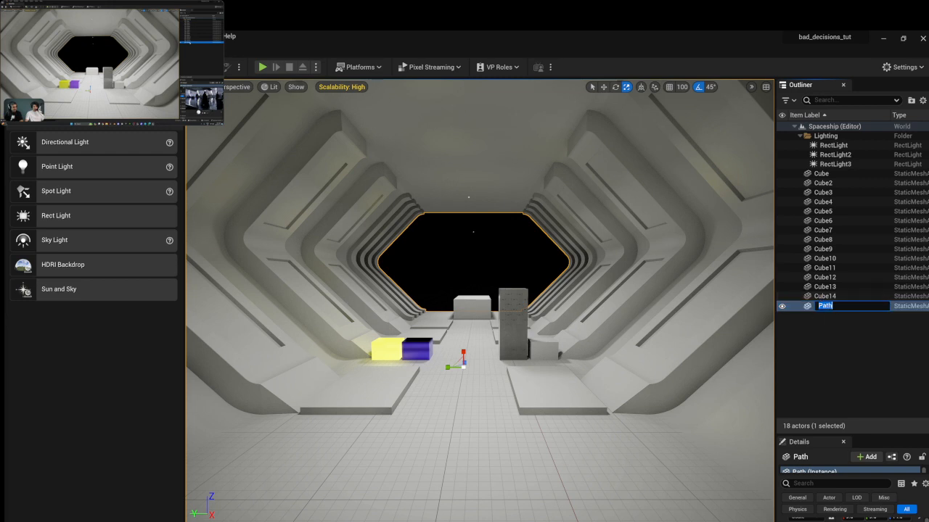
pyautogui.write('H')
pyautogui.press('Return')
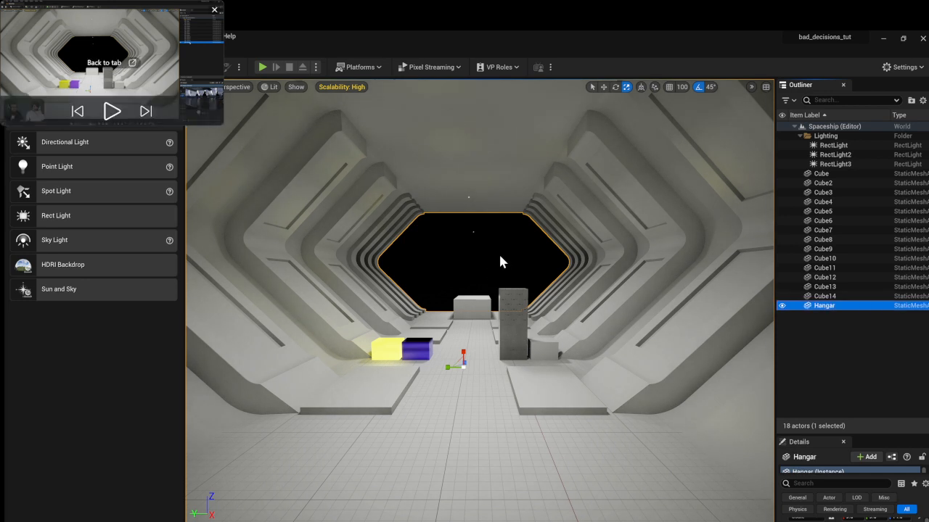
# Put the Hangar mesh into a new Outliner folder named Spaceship.
pyautogui.click(111, 111)
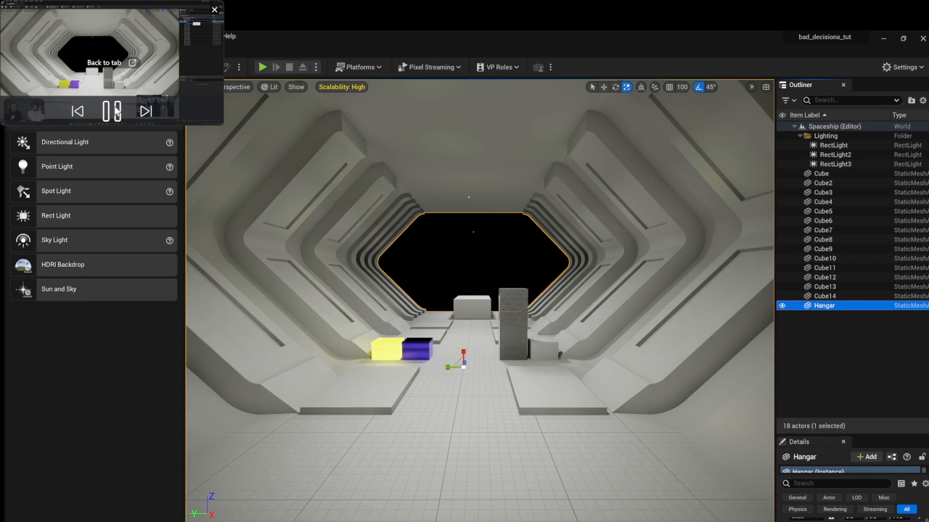
pyautogui.click(113, 111)
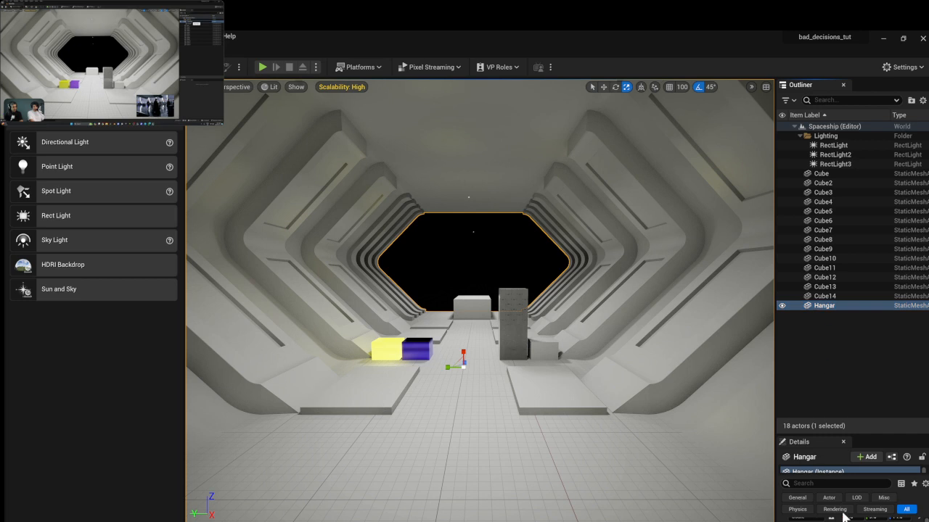
pyautogui.click(774, 512)
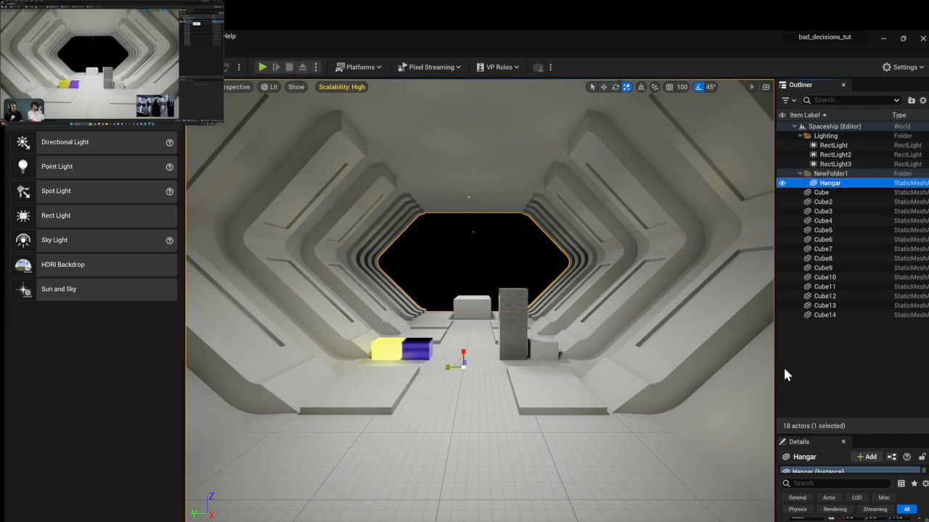
pyautogui.click(835, 175)
pyautogui.doubleClick(836, 174)
pyautogui.doubleClick(838, 176)
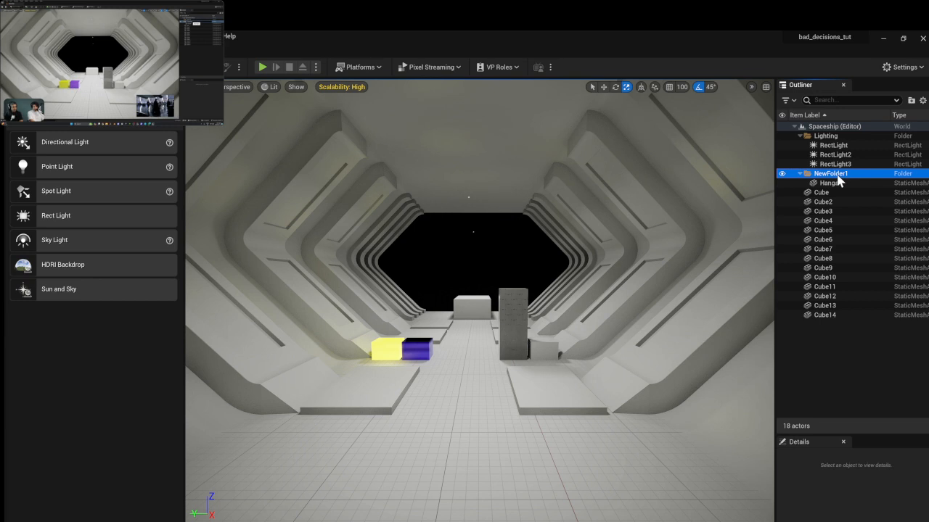
pyautogui.press('F2')
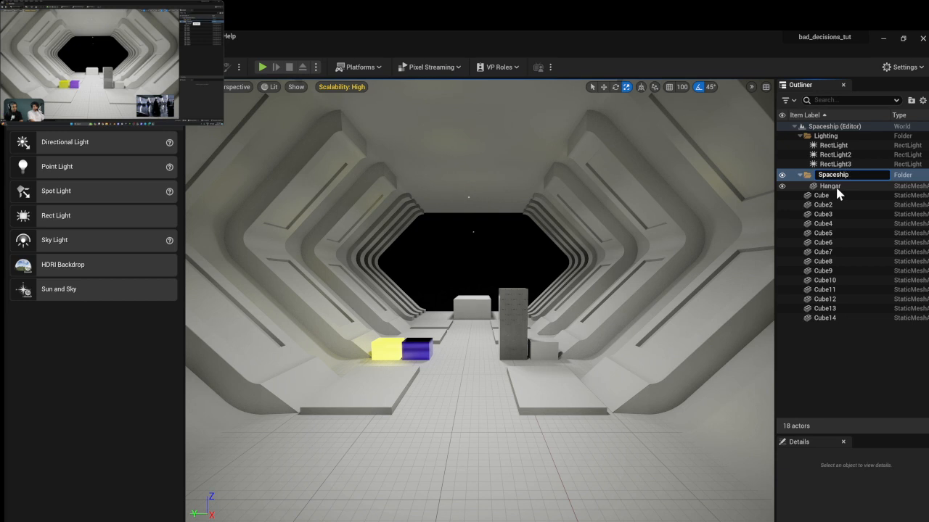
pyautogui.press('Return')
# Group all the cubes, from Cube to Cube14, into a new Outliner folder named Blockouts.
pyautogui.click(112, 110)
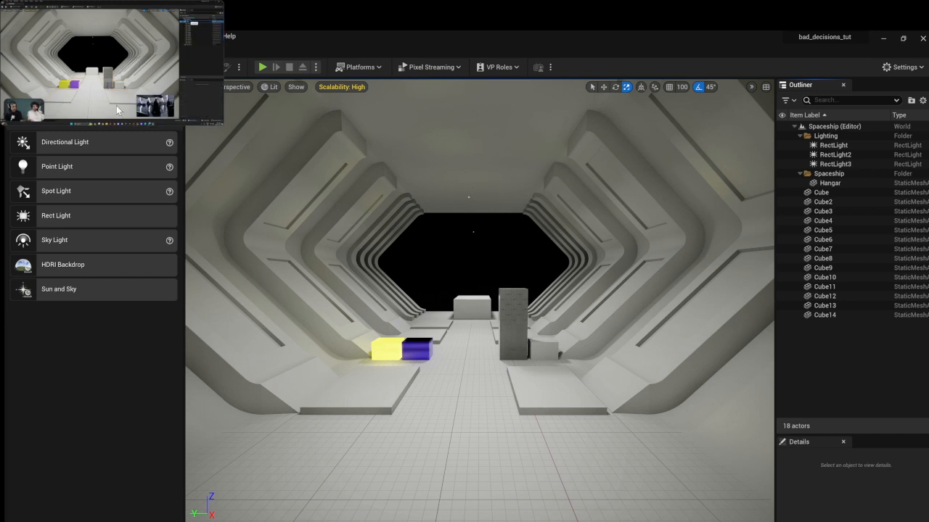
pyautogui.click(114, 110)
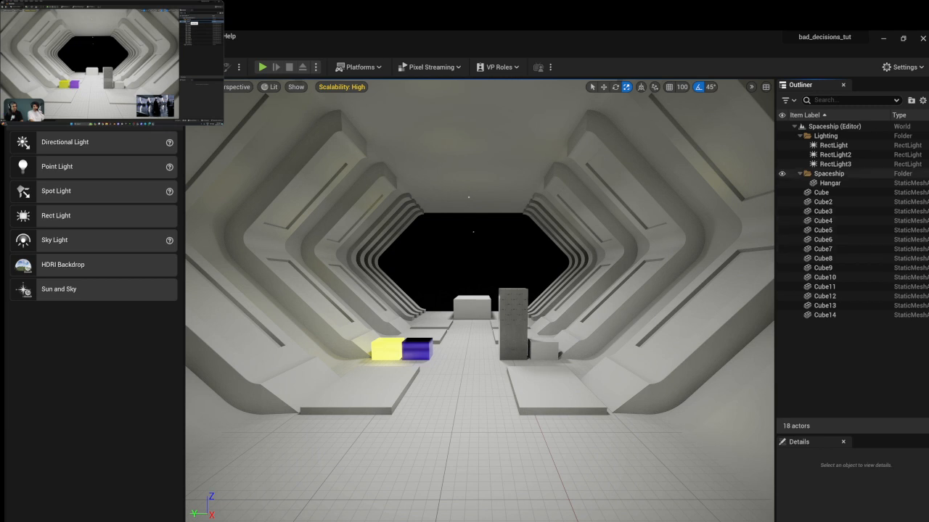
pyautogui.click(820, 192)
pyautogui.keyDown('shift'); pyautogui.click(824, 315); pyautogui.keyUp('shift')
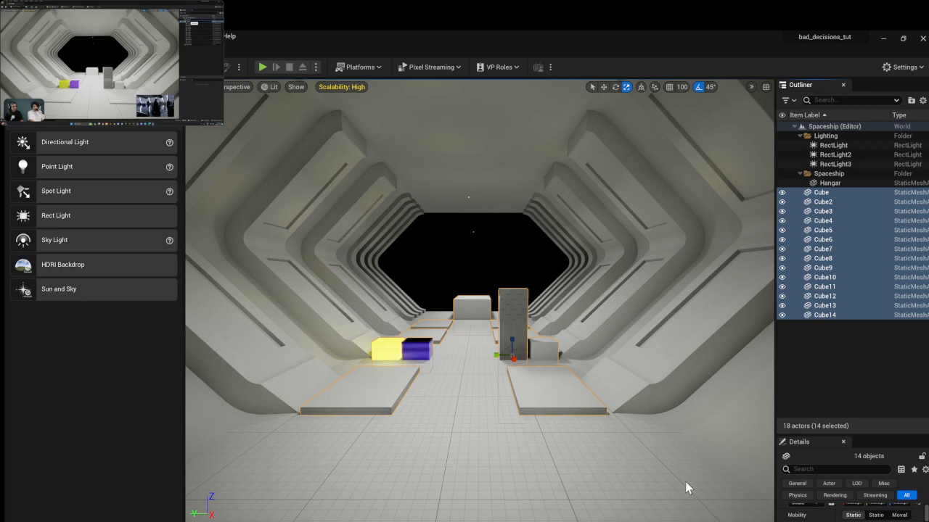
pyautogui.click(874, 496)
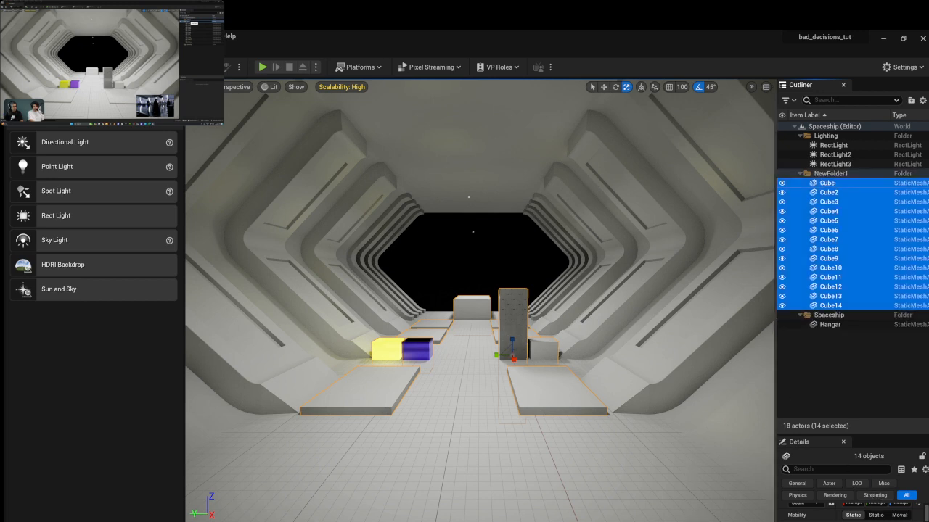
pyautogui.click(826, 174)
pyautogui.click(826, 174)
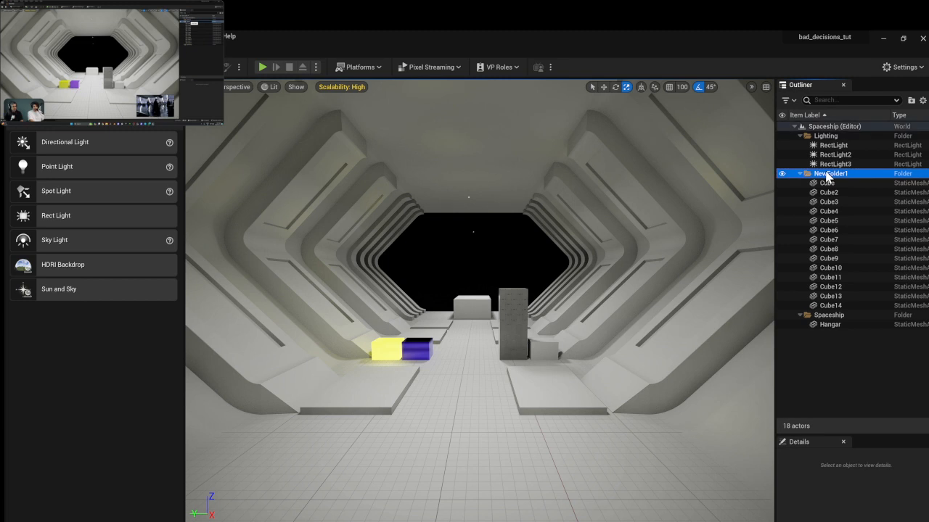
pyautogui.click(827, 175)
pyautogui.write('Blockouts')
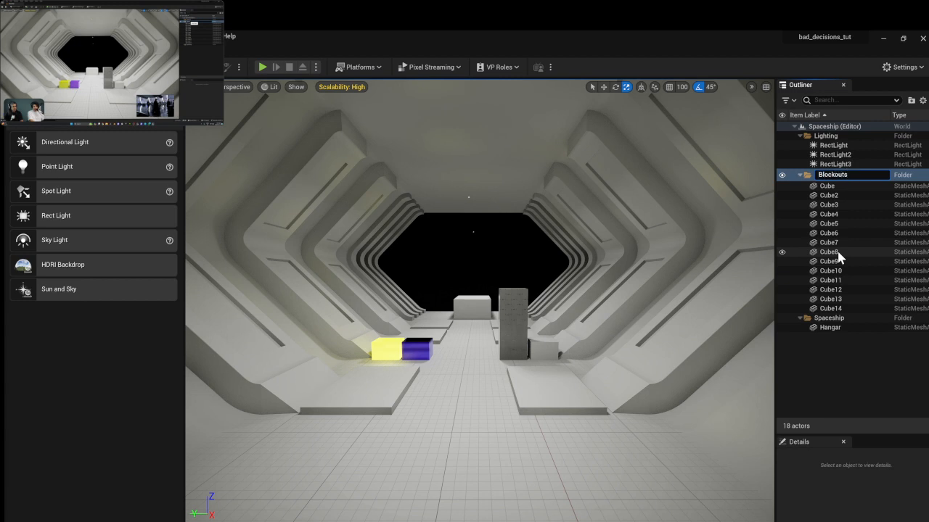
pyautogui.press('Return')
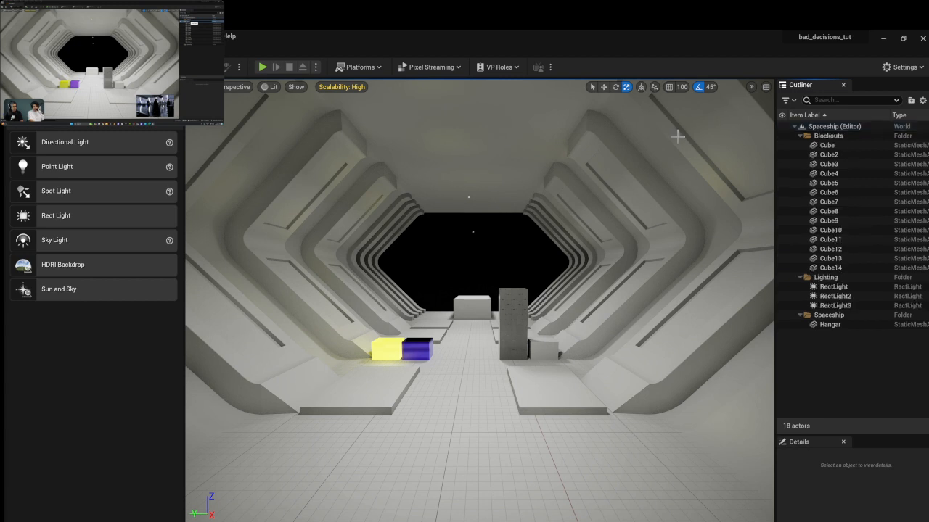
# Collapse the Blockouts, Lighting and Spaceship folders in the Outliner.
pyautogui.click(112, 110)
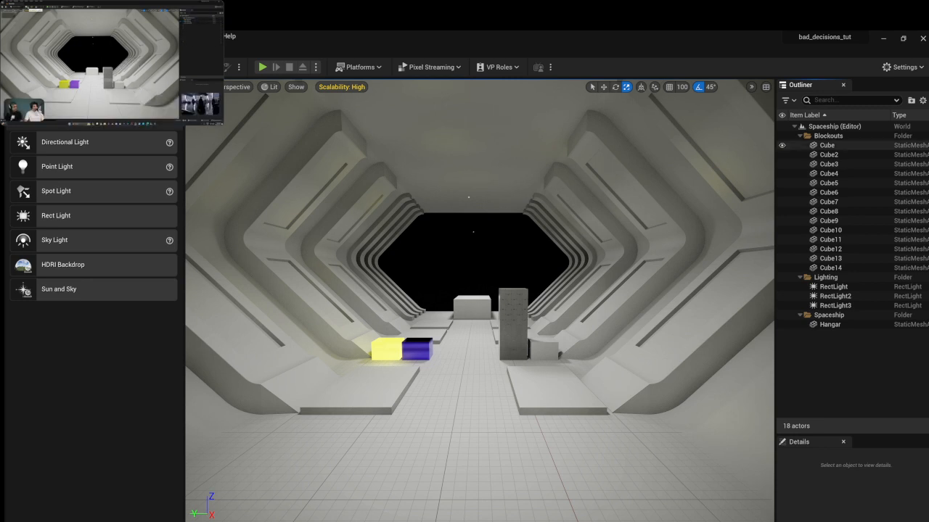
pyautogui.click(799, 135)
pyautogui.click(799, 145)
pyautogui.click(799, 154)
pyautogui.click(799, 154)
pyautogui.click(798, 155)
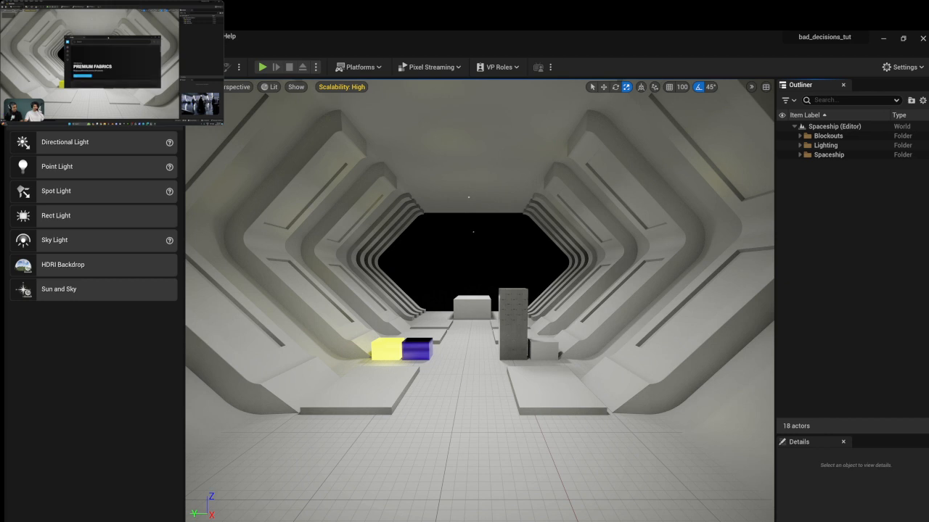
# Watch the tutorial's Metal Panels Facade material selection in an enlarged floating video, then shrink the video again.
pyautogui.moveTo(347, 192); pyautogui.dragTo(332, 253)
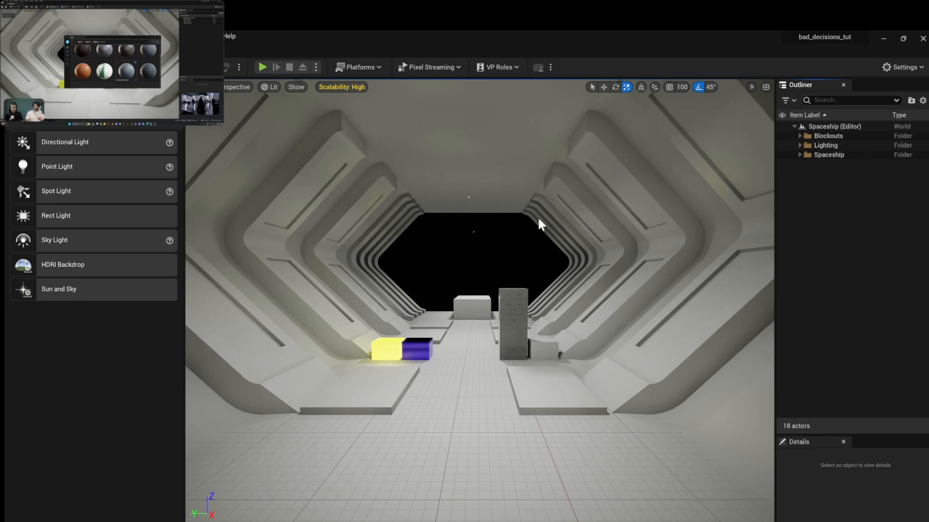
pyautogui.click(113, 111)
pyautogui.moveTo(222, 124); pyautogui.dragTo(455, 257)
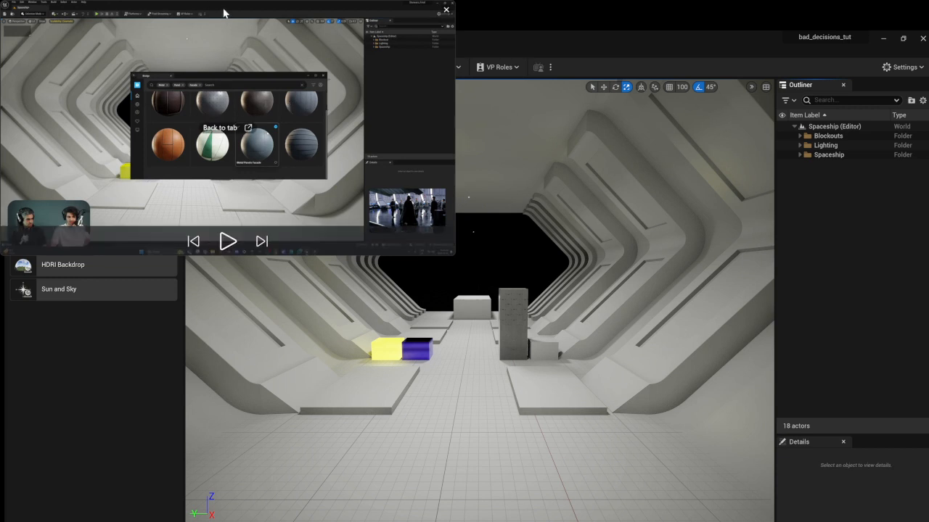
pyautogui.click(232, 244)
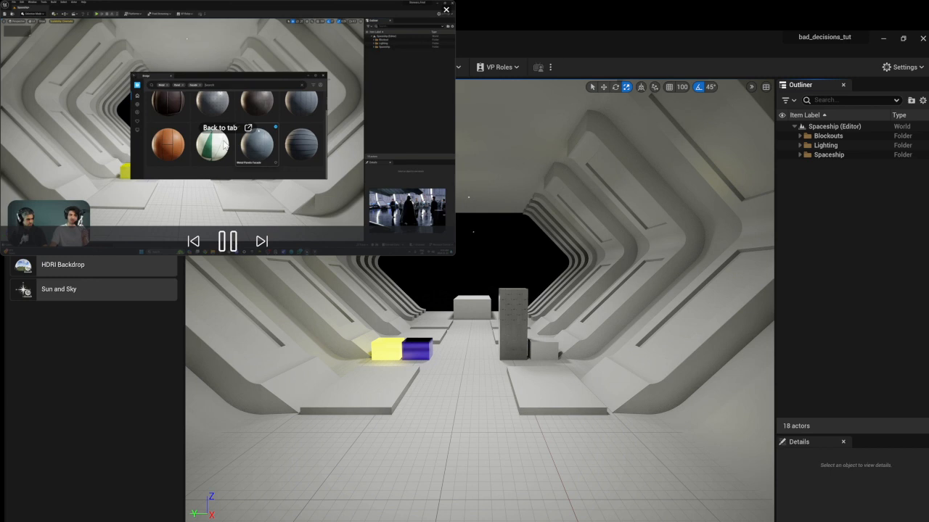
pyautogui.click(228, 242)
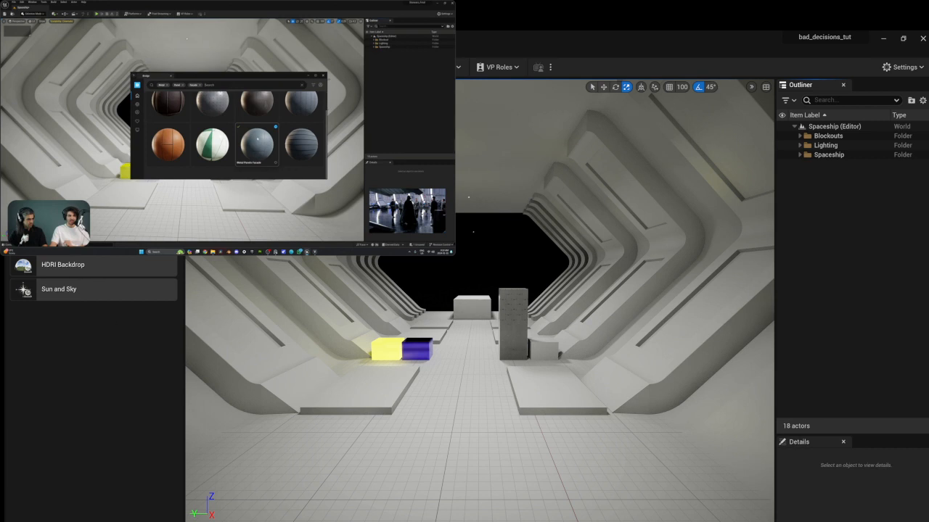
pyautogui.click(230, 245)
pyautogui.click(230, 247)
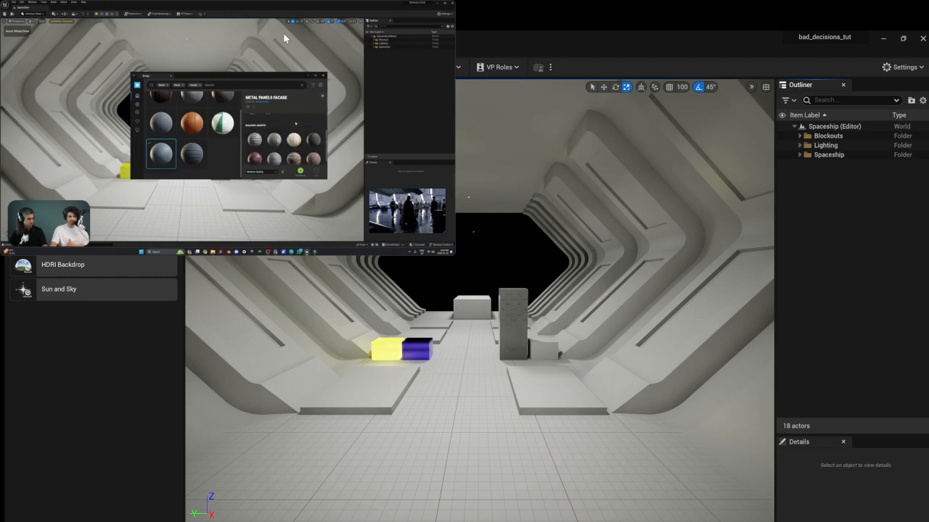
pyautogui.moveTo(451, 252); pyautogui.dragTo(217, 121)
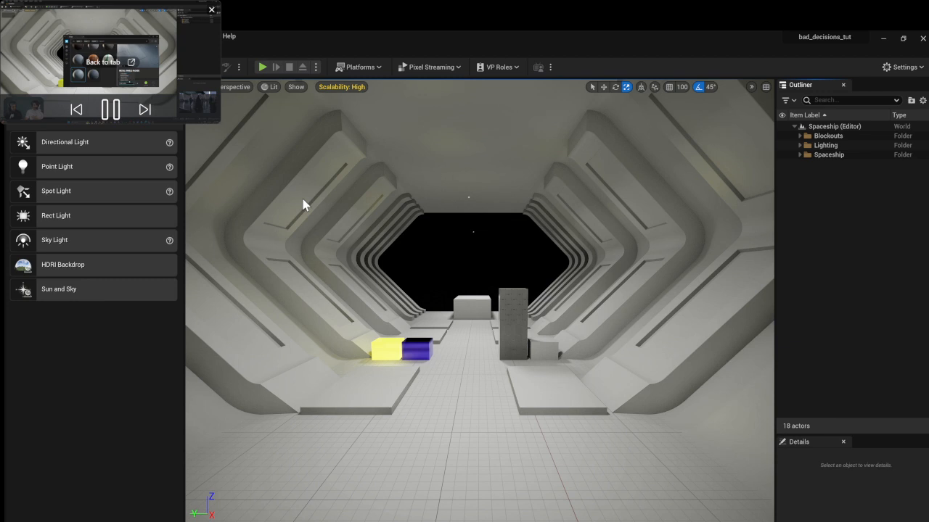
# Follow the tutorial video through the surface material download and its textures, up to the return to the corridor.
pyautogui.click(110, 109)
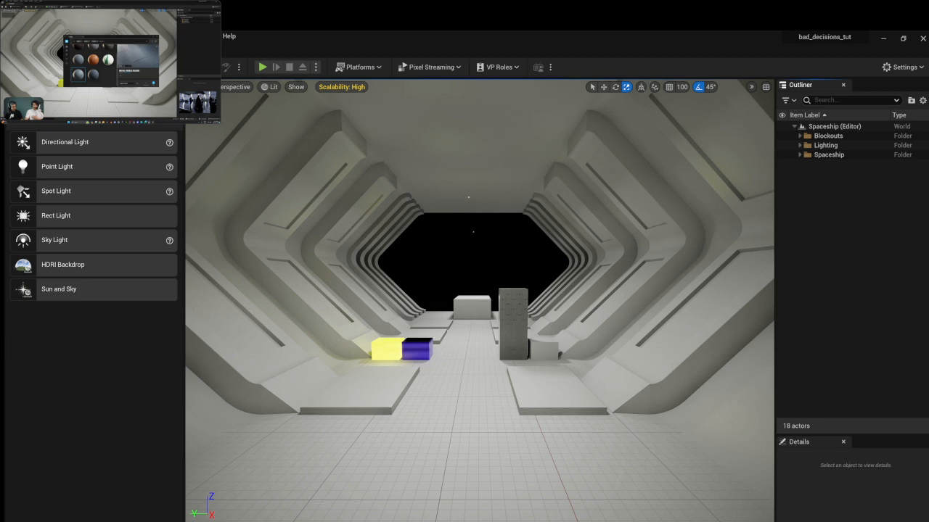
pyautogui.moveTo(103, 80)
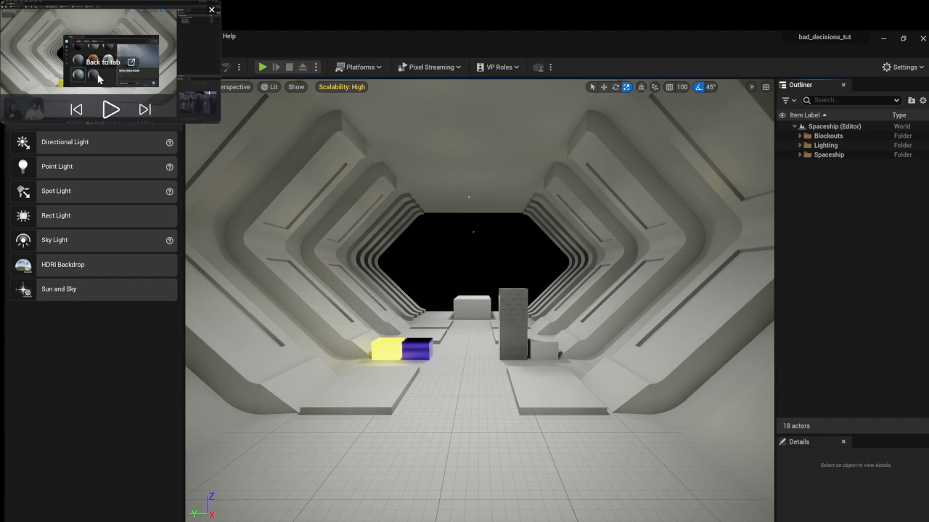
pyautogui.click(110, 112)
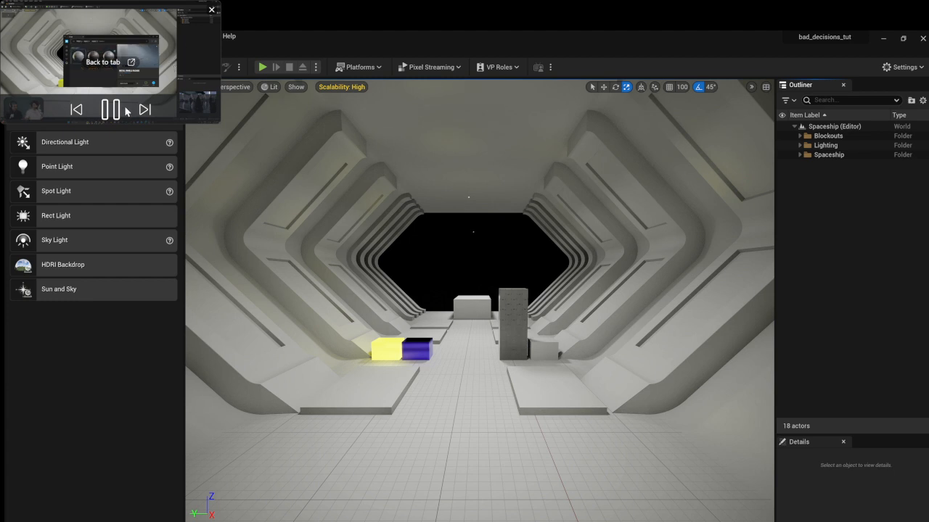
pyautogui.moveTo(49, 87)
pyautogui.click(107, 113)
pyautogui.click(108, 113)
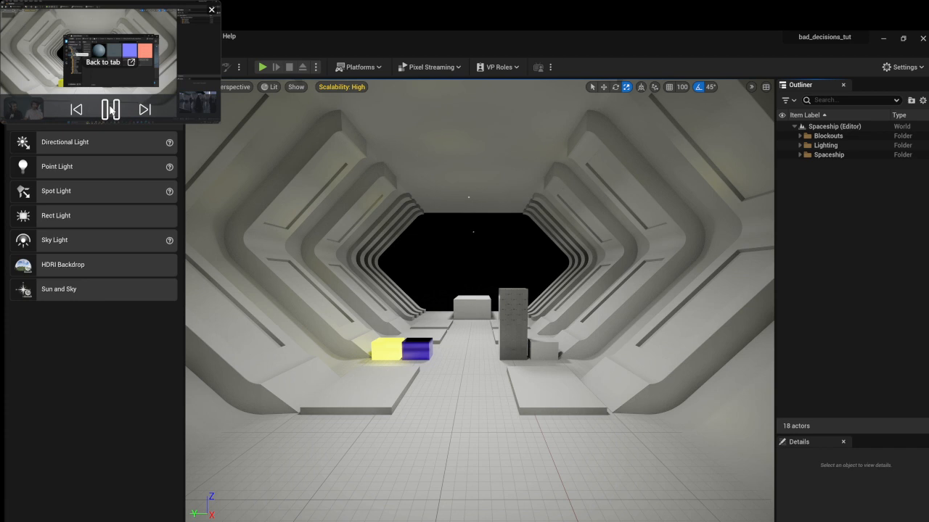
pyautogui.moveTo(113, 106)
pyautogui.click(113, 109)
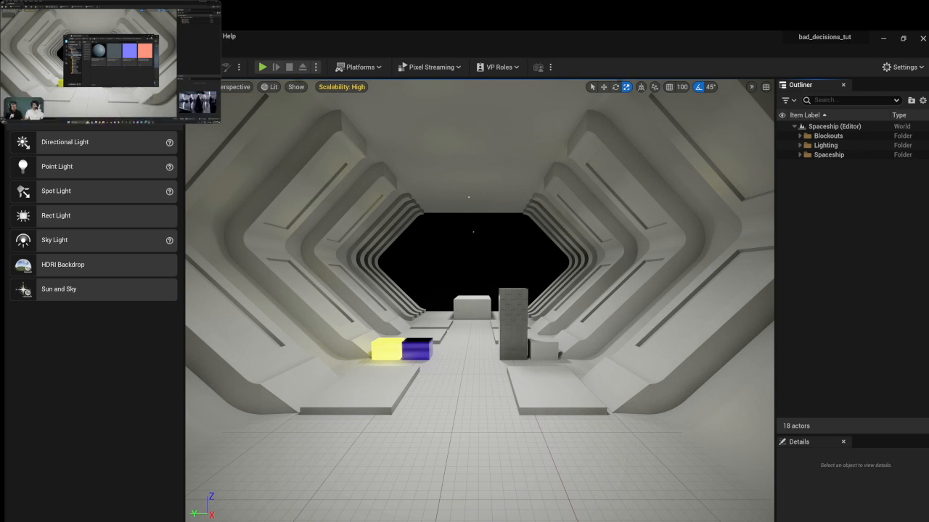
pyautogui.click(109, 111)
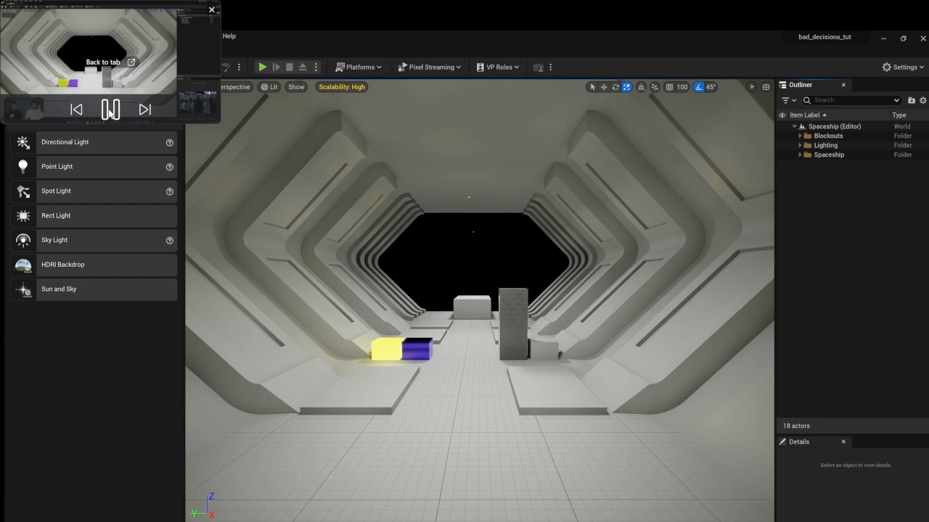
pyautogui.click(109, 111)
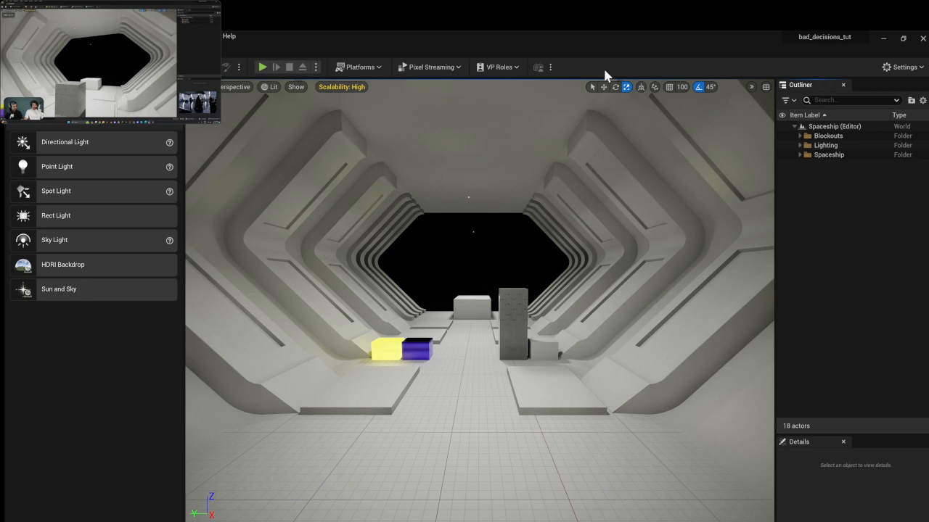
# Add a new cube on the corridor floor and reset its location to 0, 0, 0.
pyautogui.moveTo(424, 306); pyautogui.dragTo(419, 367, button='right')
pyautogui.press('w')
pyautogui.hotkey('alt', 'Tab')
pyautogui.press('space')
pyautogui.moveTo(424, 306); pyautogui.dragTo(430, 379, button='right')
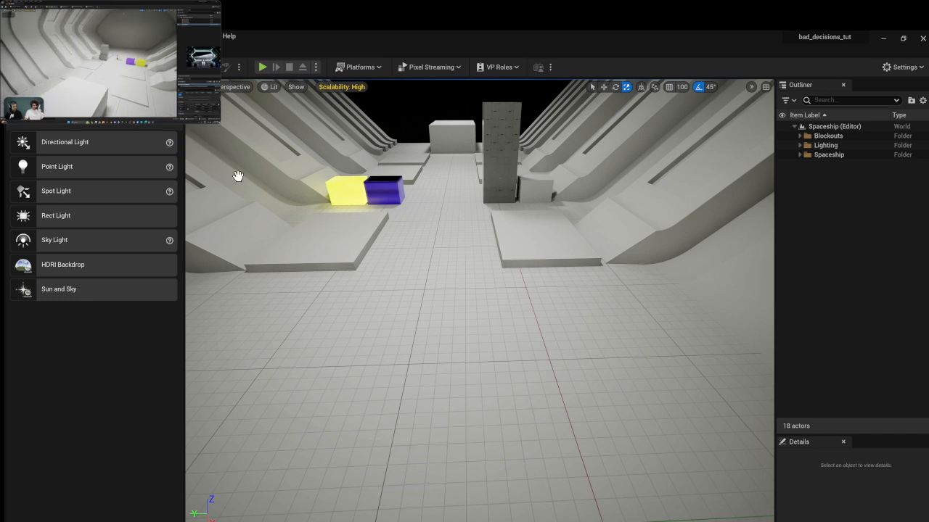
pyautogui.moveTo(257, 168); pyautogui.dragTo(466, 249)
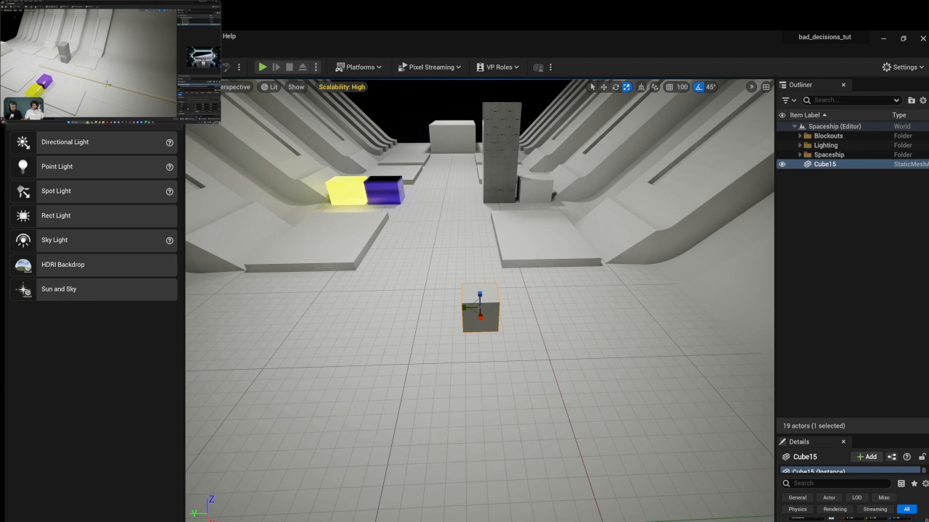
pyautogui.moveTo(836, 434); pyautogui.dragTo(836, 189)
pyautogui.scroll(3, 852, 399)
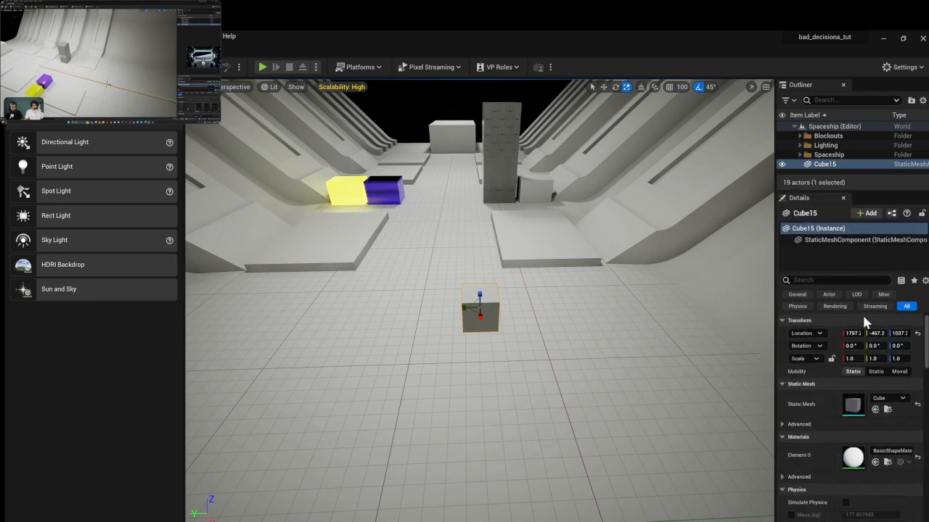
pyautogui.click(917, 333)
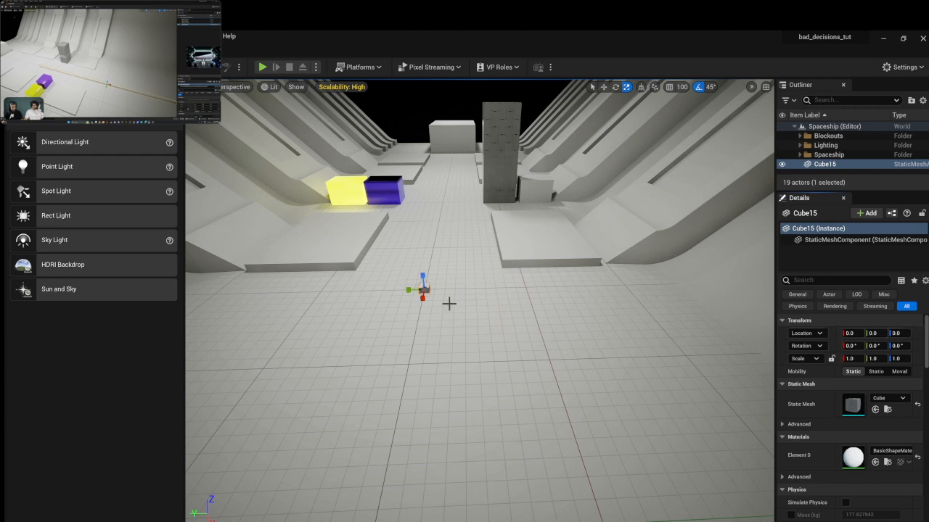
pyautogui.press('a')
pyautogui.moveTo(430, 236); pyautogui.dragTo(517, 181, button='right')
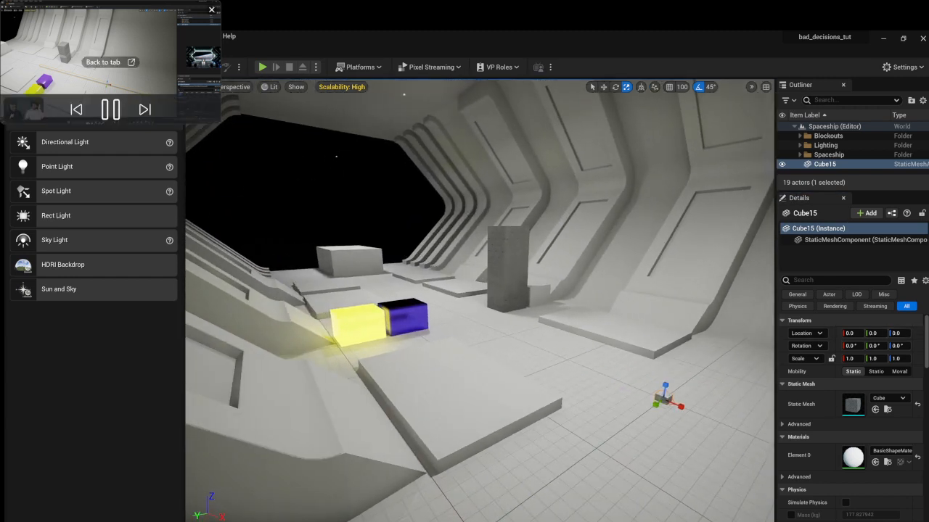
# Watch the next part of the tutorial video, which moves around the corridor floor.
pyautogui.click(111, 109)
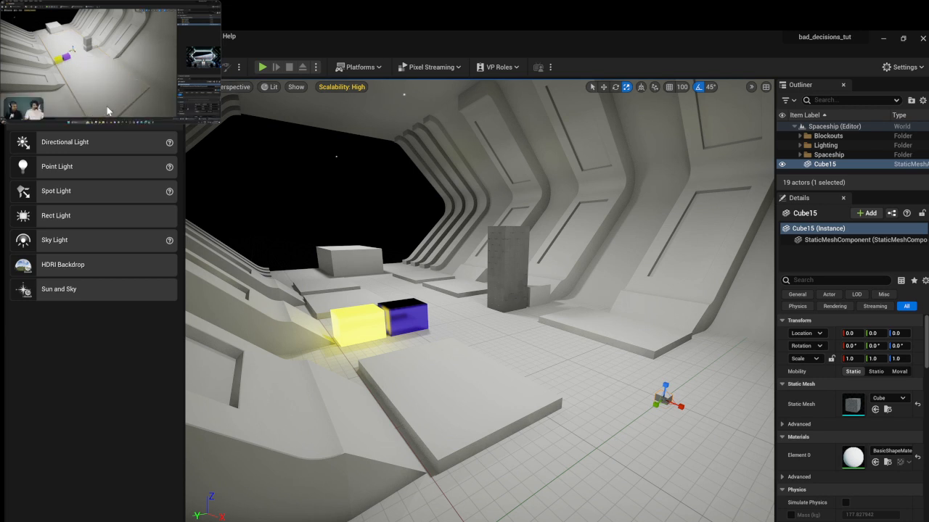
pyautogui.moveTo(107, 114)
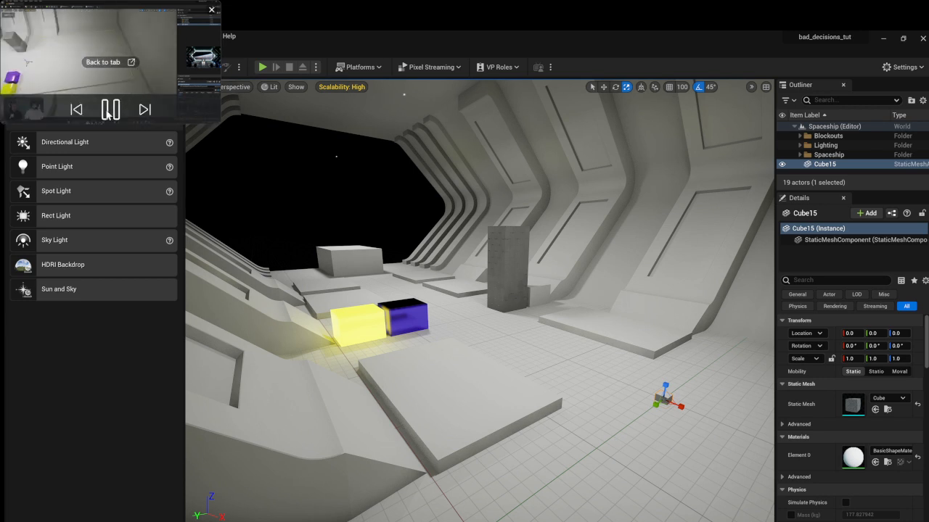
pyautogui.click(108, 111)
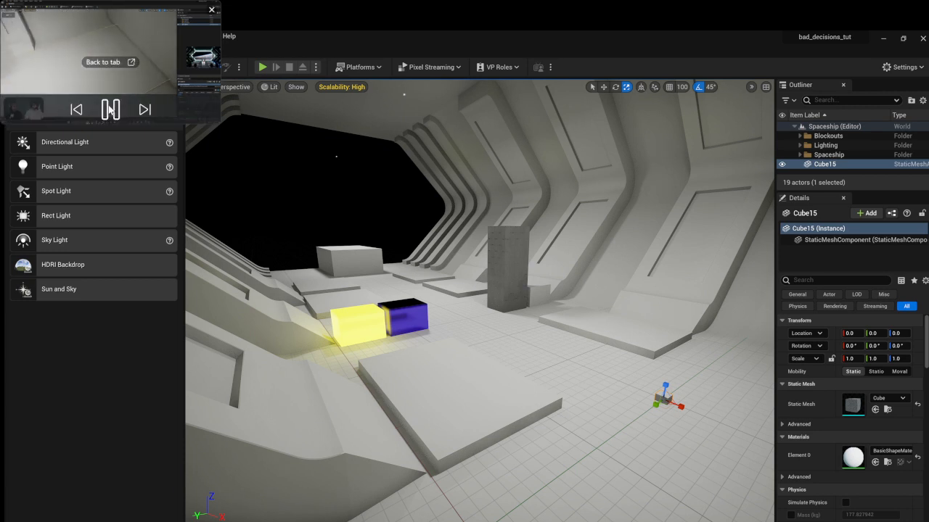
# Stretch the floor cube to a scale of 38.25 along X and thin it to 0.5 in Y and Z.
pyautogui.moveTo(111, 111)
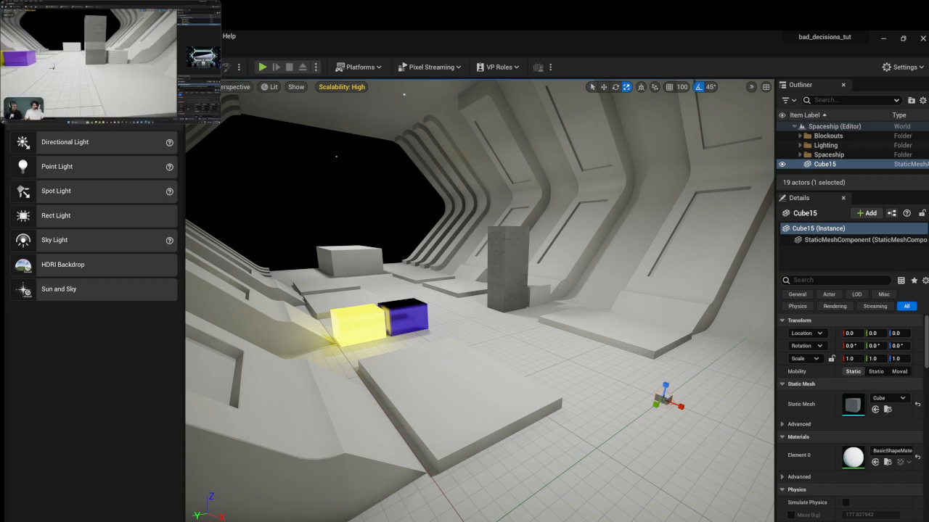
pyautogui.moveTo(479, 301); pyautogui.dragTo(642, 388, button='right')
pyautogui.moveTo(623, 374); pyautogui.dragTo(656, 386)
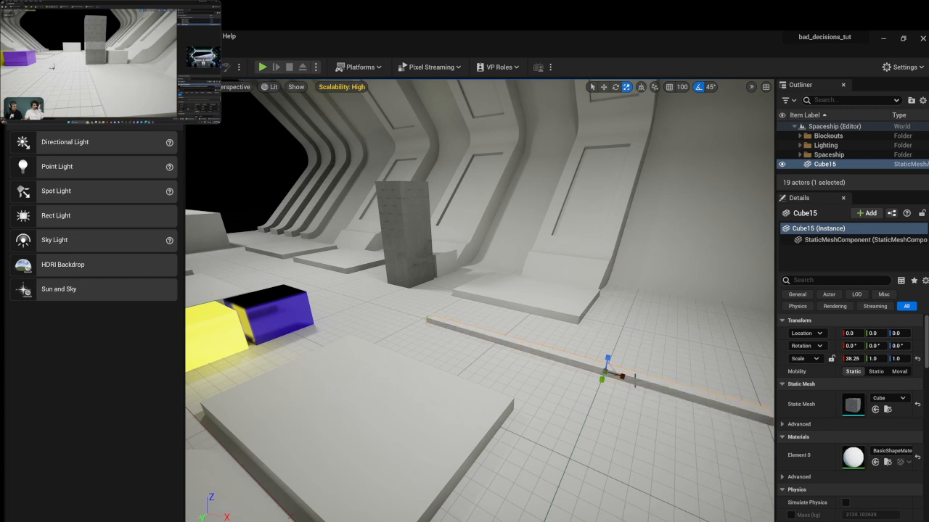
pyautogui.moveTo(605, 369)
pyautogui.mouseDown()
pyautogui.moveTo(608, 355)
pyautogui.moveTo(606, 368)
pyautogui.mouseUp()
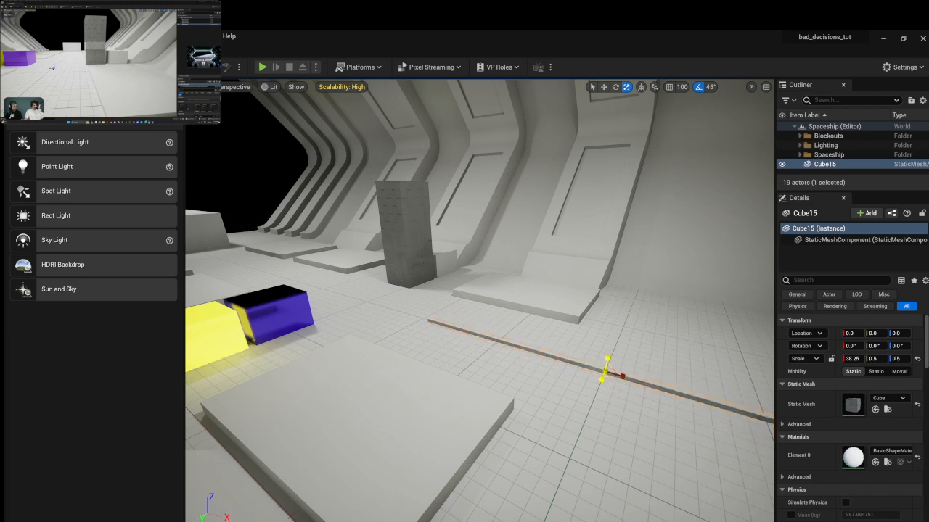
# Widen the thin floor slab to a Y scale of 39.75 and lengthen it to an X scale of 120.
pyautogui.moveTo(663, 370); pyautogui.dragTo(570, 400, button='right')
pyautogui.moveTo(443, 366); pyautogui.dragTo(347, 367)
pyautogui.moveTo(347, 367); pyautogui.dragTo(347, 369, button='right')
pyautogui.moveTo(445, 362); pyautogui.dragTo(445, 361, button='right')
pyautogui.moveTo(453, 332); pyautogui.dragTo(458, 331)
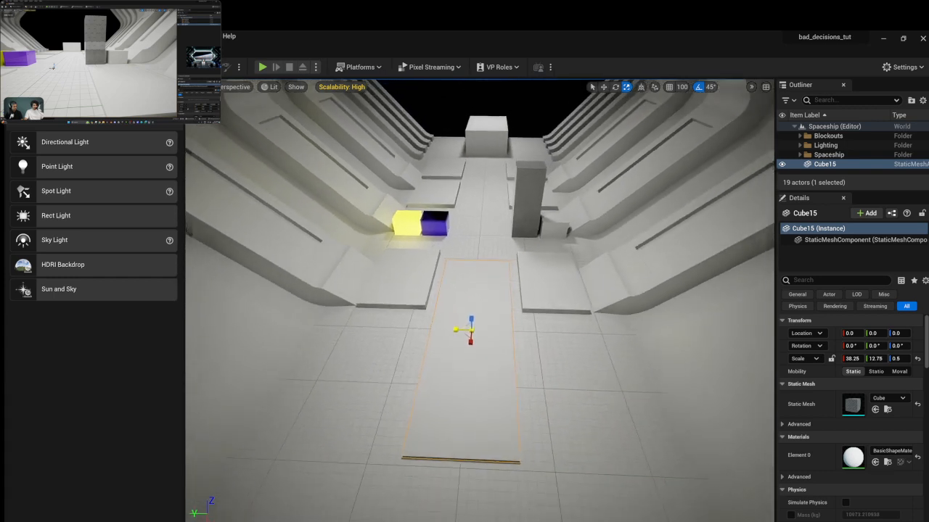
pyautogui.moveTo(456, 330); pyautogui.dragTo(455, 330, button='right')
pyautogui.moveTo(456, 328); pyautogui.dragTo(449, 326)
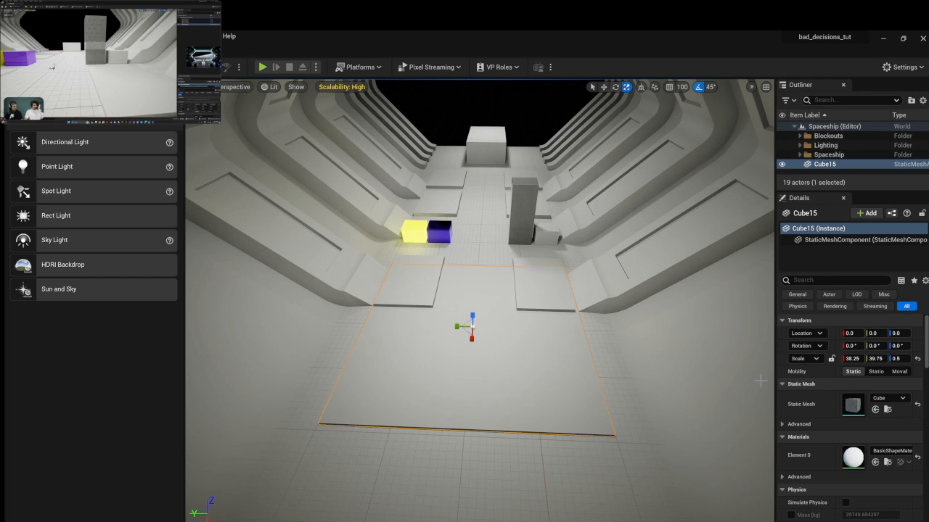
pyautogui.moveTo(640, 369); pyautogui.dragTo(656, 356, button='right')
pyautogui.moveTo(497, 331); pyautogui.dragTo(661, 341)
# Move the floor slab along the corridor to an X location of about -2730.
pyautogui.click(604, 87)
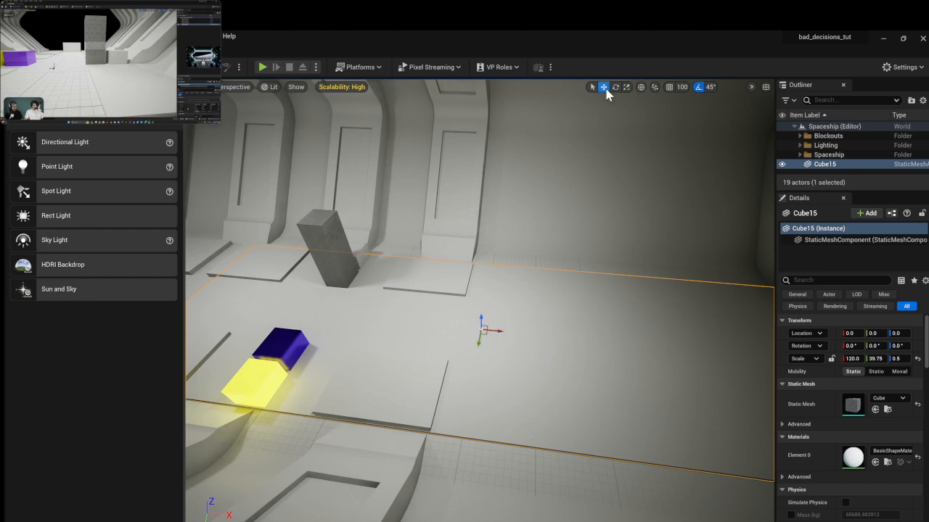
pyautogui.moveTo(503, 332); pyautogui.dragTo(249, 286)
pyautogui.moveTo(322, 287); pyautogui.dragTo(290, 353, button='right')
pyautogui.moveTo(407, 394); pyautogui.dragTo(581, 387)
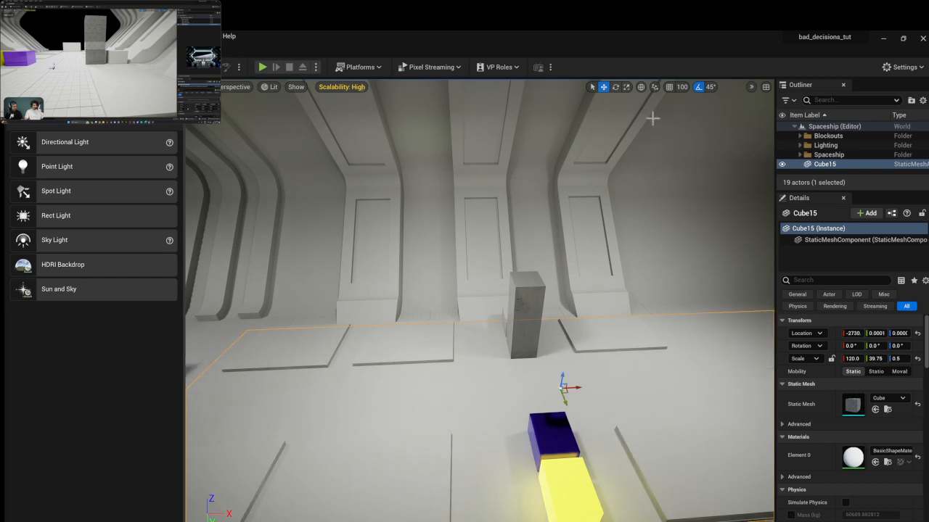
# Lengthen the floor slab along the corridor to an X scale of 164.
pyautogui.click(627, 87)
pyautogui.moveTo(626, 114); pyautogui.dragTo(675, 101, button='right')
pyautogui.moveTo(435, 404); pyautogui.dragTo(458, 402)
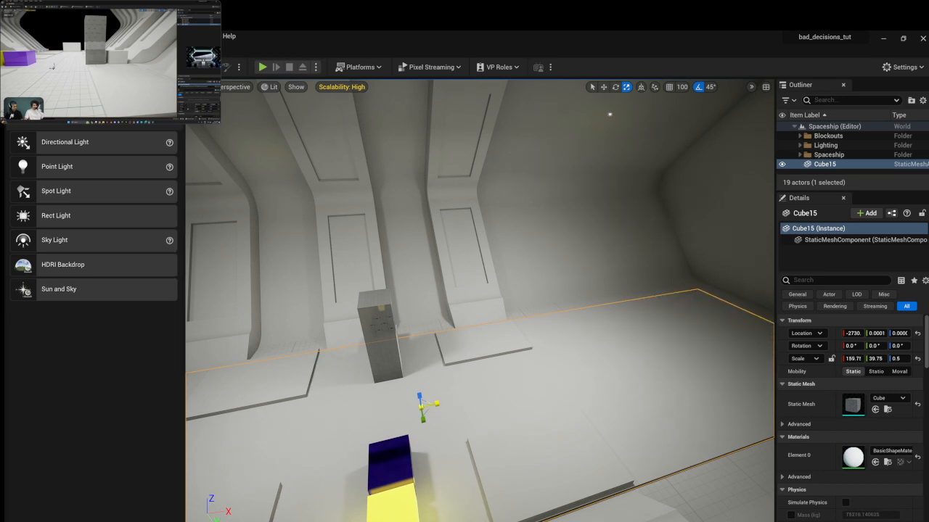
pyautogui.moveTo(351, 436); pyautogui.dragTo(451, 392, button='right')
# Shift the floor slab further down the corridor to an X location of about -3526.
pyautogui.click(602, 87)
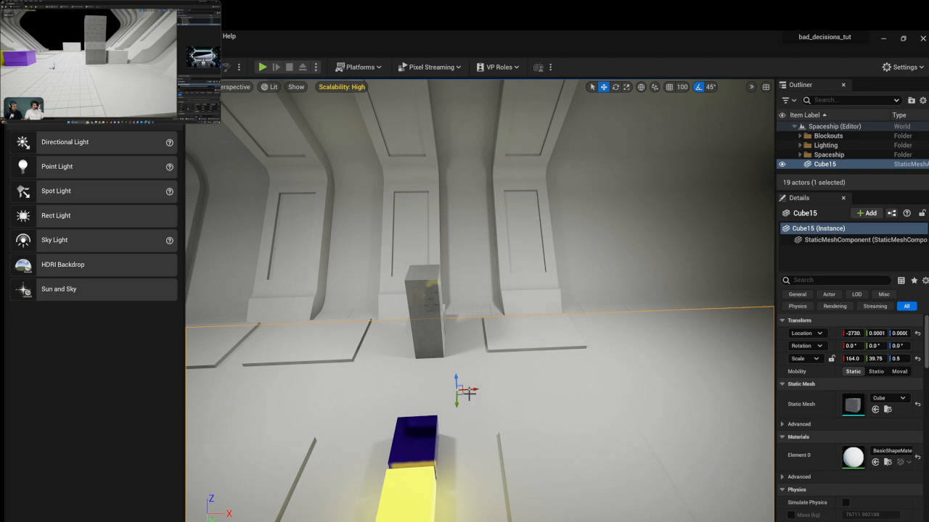
pyautogui.moveTo(472, 391); pyautogui.dragTo(420, 394)
pyautogui.moveTo(542, 388); pyautogui.dragTo(515, 372, button='right')
# Extend the floor slab along the corridor to an X scale of 178.5.
pyautogui.click(628, 87)
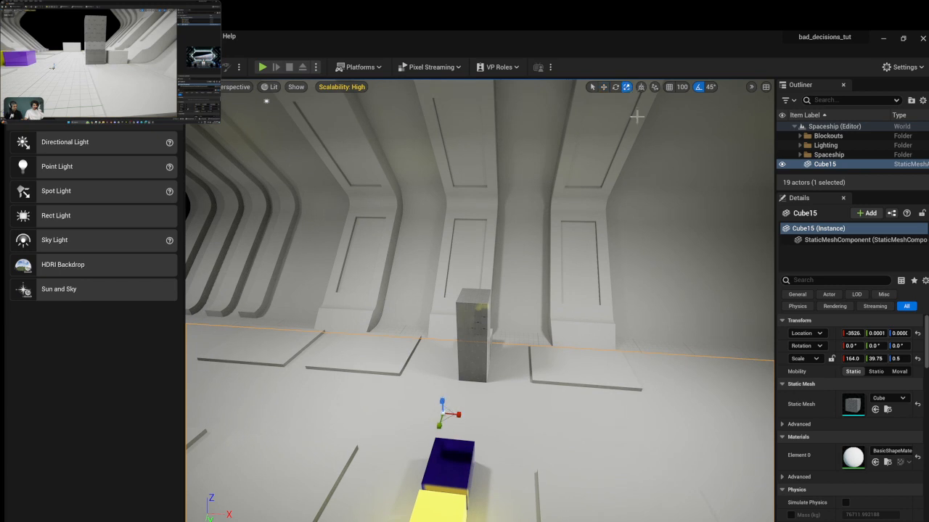
pyautogui.moveTo(402, 427); pyautogui.dragTo(402, 427, button='right')
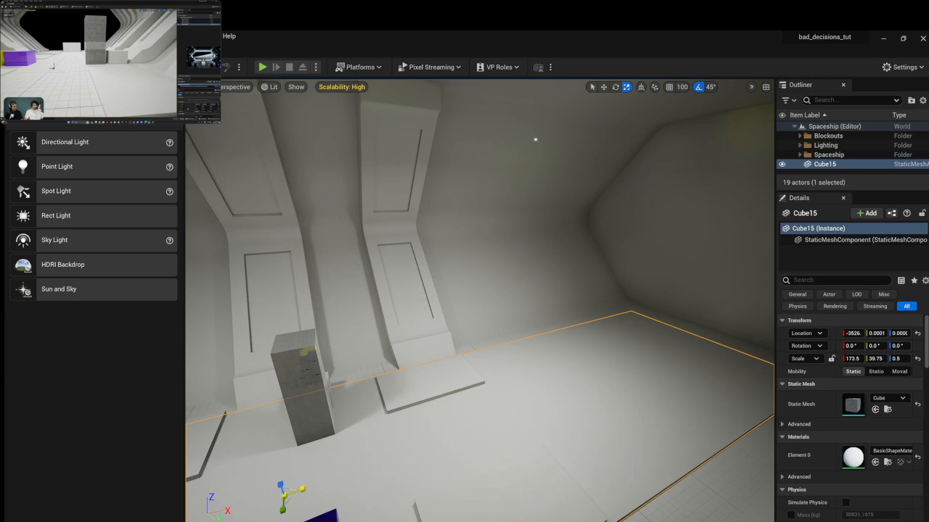
pyautogui.moveTo(251, 425); pyautogui.dragTo(251, 425, button='right')
pyautogui.moveTo(441, 394); pyautogui.dragTo(441, 395, button='right')
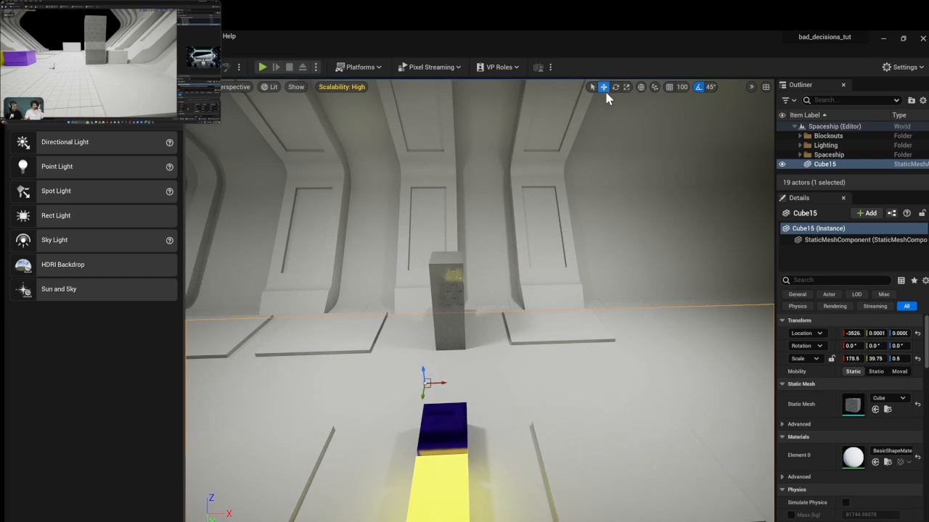
# Reposition the floor slab between the two corridor ends, at an X location of about -2900.
pyautogui.moveTo(523, 371); pyautogui.dragTo(523, 371, button='right')
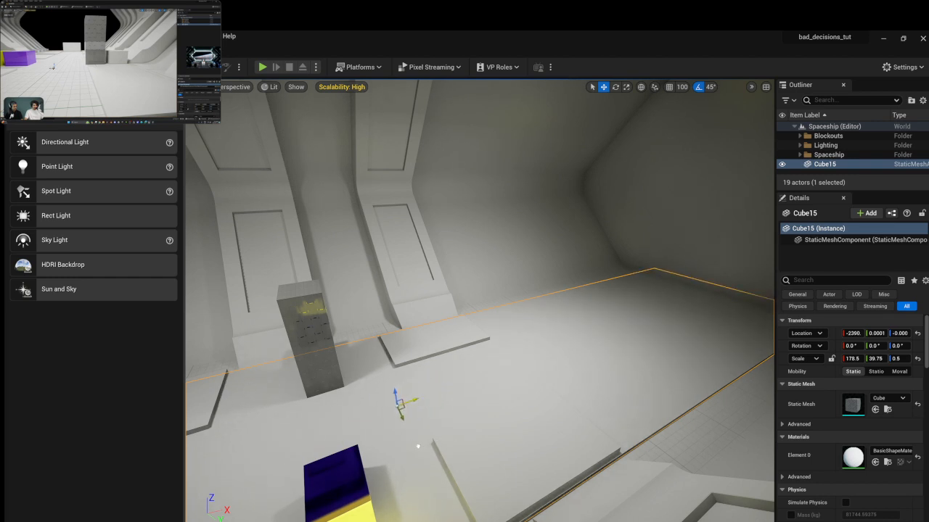
pyautogui.moveTo(500, 432); pyautogui.dragTo(555, 425, button='right')
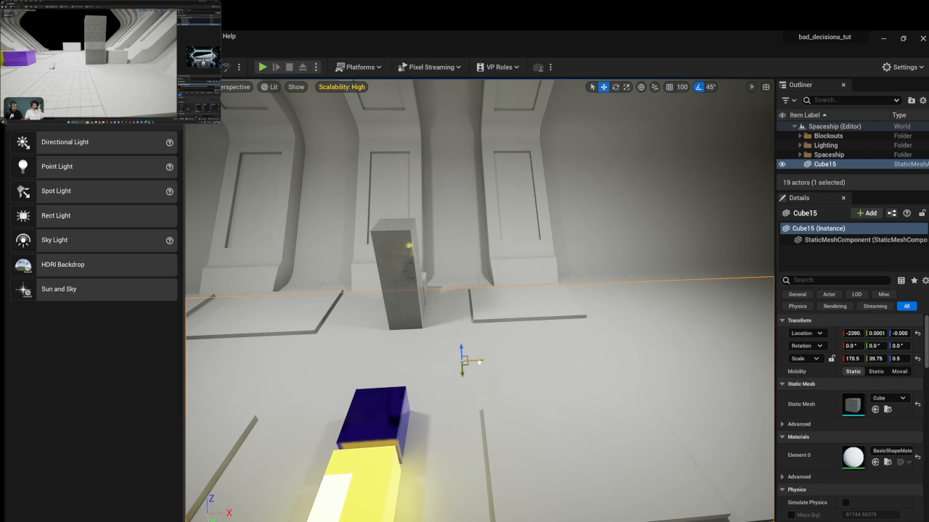
pyautogui.moveTo(449, 360); pyautogui.dragTo(450, 360, button='right')
pyautogui.moveTo(577, 371); pyautogui.dragTo(578, 371, button='right')
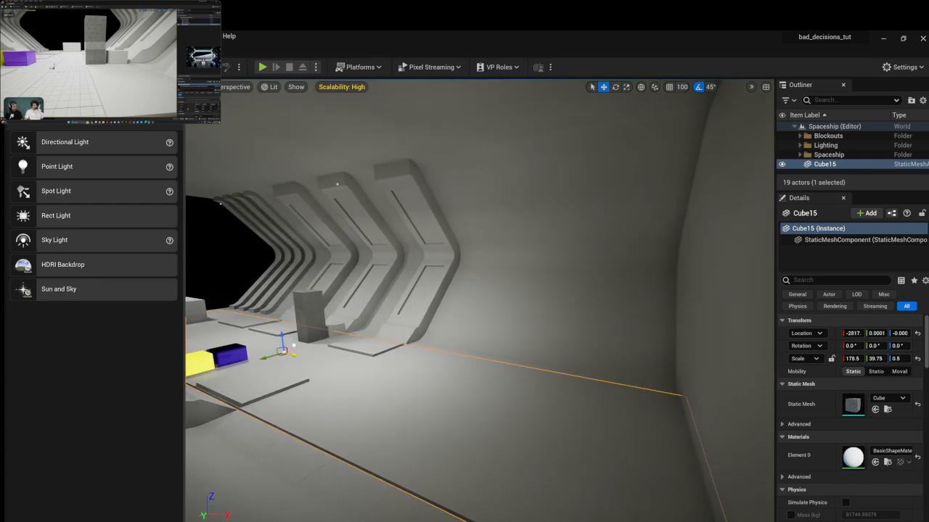
pyautogui.moveTo(292, 340); pyautogui.dragTo(291, 336)
pyautogui.moveTo(331, 356); pyautogui.dragTo(331, 356, button='right')
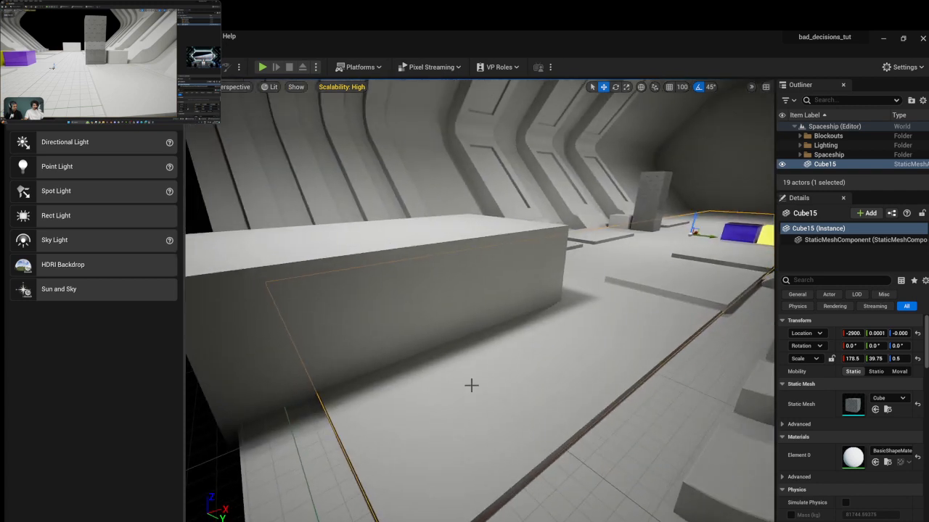
# Lengthen the floor slab to an X scale of 182 and check its edge at the corridor's end wall.
pyautogui.click(627, 87)
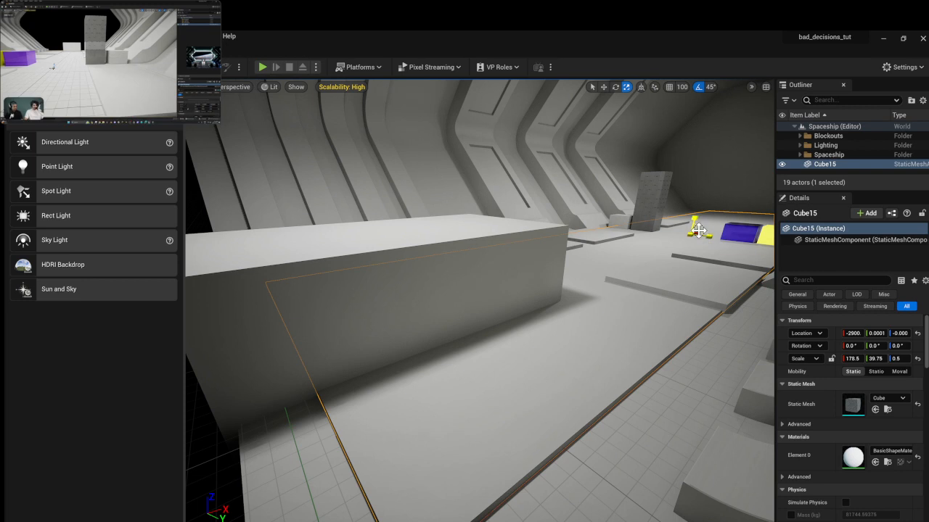
pyautogui.moveTo(697, 237); pyautogui.dragTo(713, 240)
pyautogui.moveTo(624, 284); pyautogui.dragTo(514, 204, button='right')
pyautogui.press('w')
pyautogui.press('d')
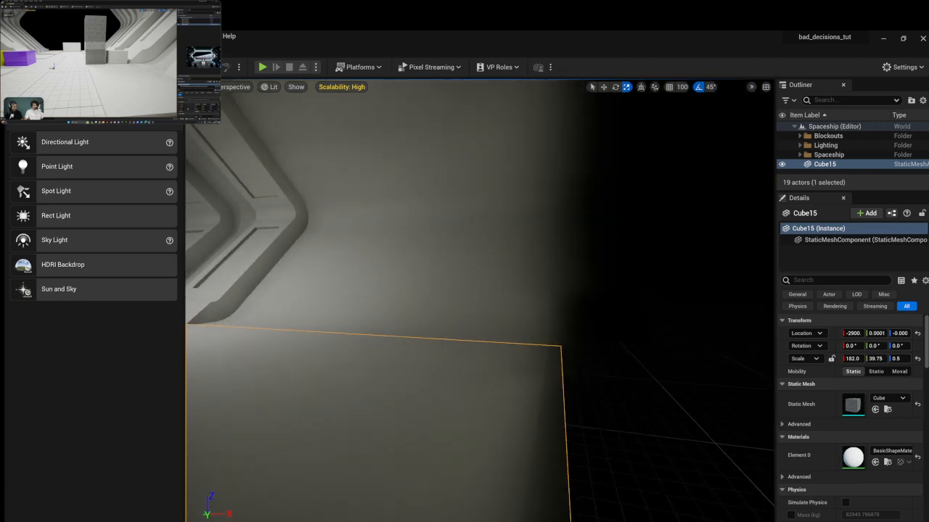
pyautogui.moveTo(513, 204)
pyautogui.mouseDown(button='right')
pyautogui.moveTo(560, 203)
pyautogui.moveTo(500, 204)
pyautogui.moveTo(511, 204)
pyautogui.mouseUp(button='right')
pyautogui.press('a')
pyautogui.press('w')
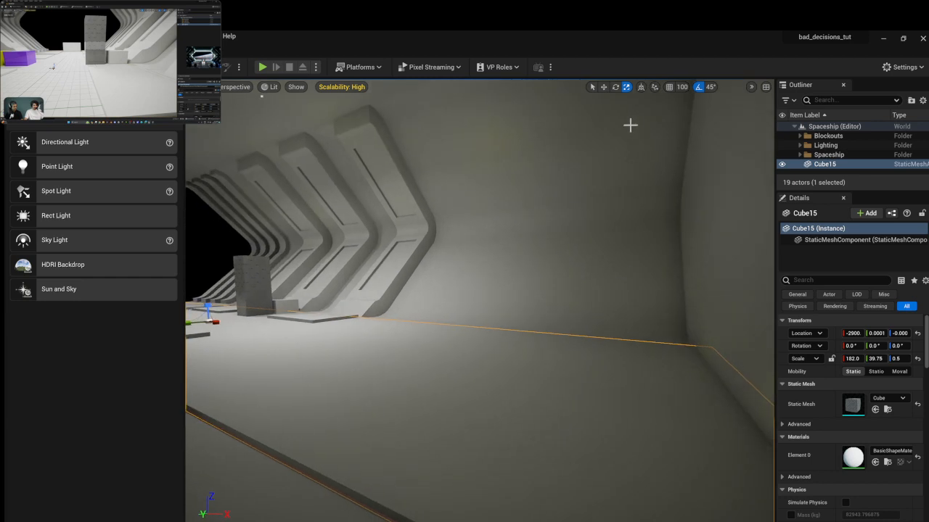
# Slide the floor slab away from the end wall to an X location of about -3133.
pyautogui.click(603, 87)
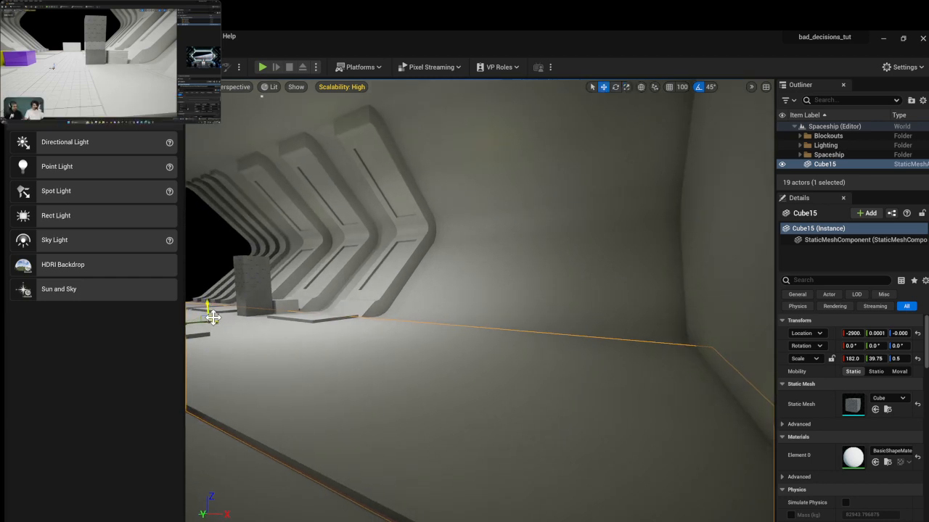
pyautogui.moveTo(216, 322)
pyautogui.mouseDown()
pyautogui.moveTo(208, 318)
pyautogui.moveTo(230, 326)
pyautogui.mouseUp()
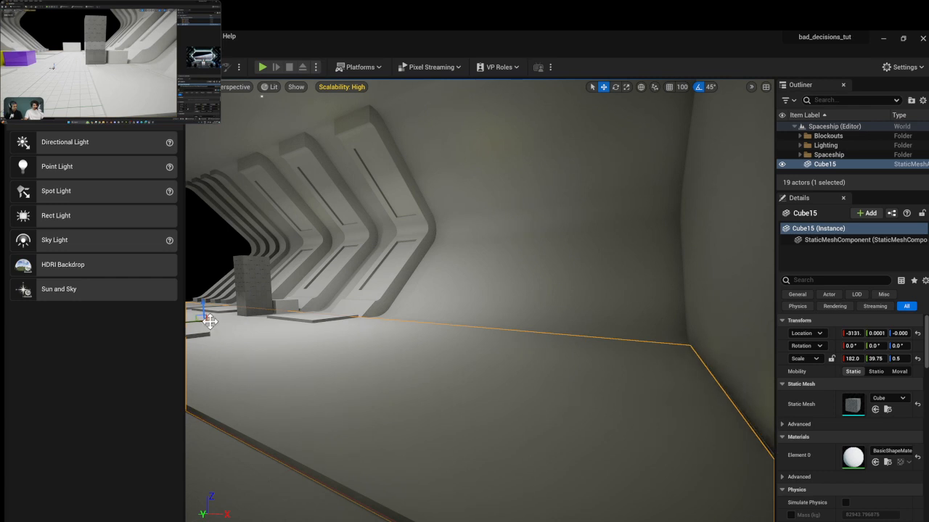
pyautogui.moveTo(211, 320); pyautogui.dragTo(209, 328)
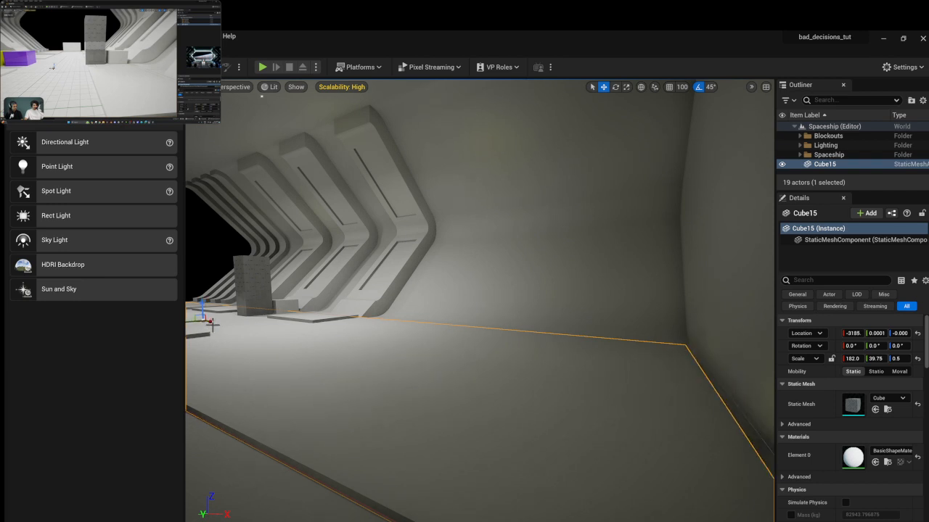
pyautogui.moveTo(212, 323); pyautogui.dragTo(214, 328)
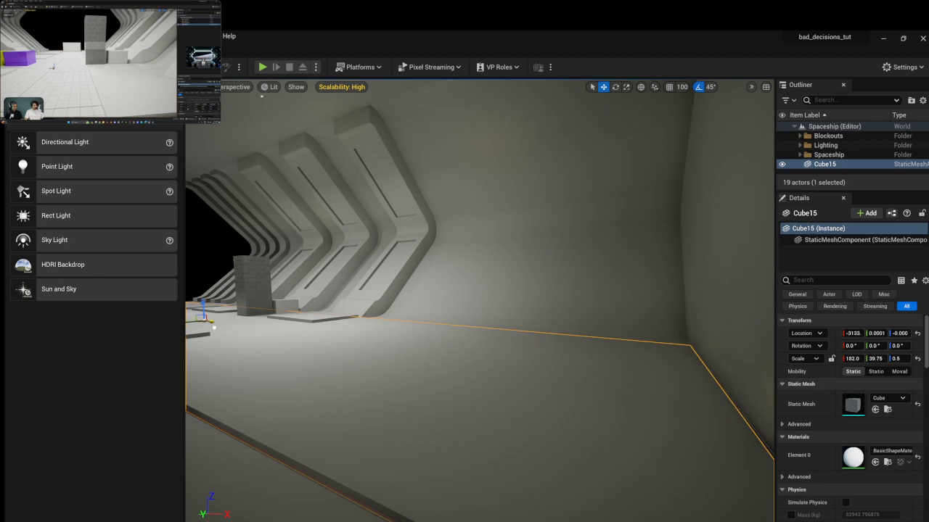
# Nudge the floor slab back to an X location of about -3085 to close the gap at the end wall.
pyautogui.press('d')
pyautogui.moveTo(214, 328); pyautogui.dragTo(216, 329, button='right')
pyautogui.moveTo(320, 386); pyautogui.dragTo(318, 386, button='right')
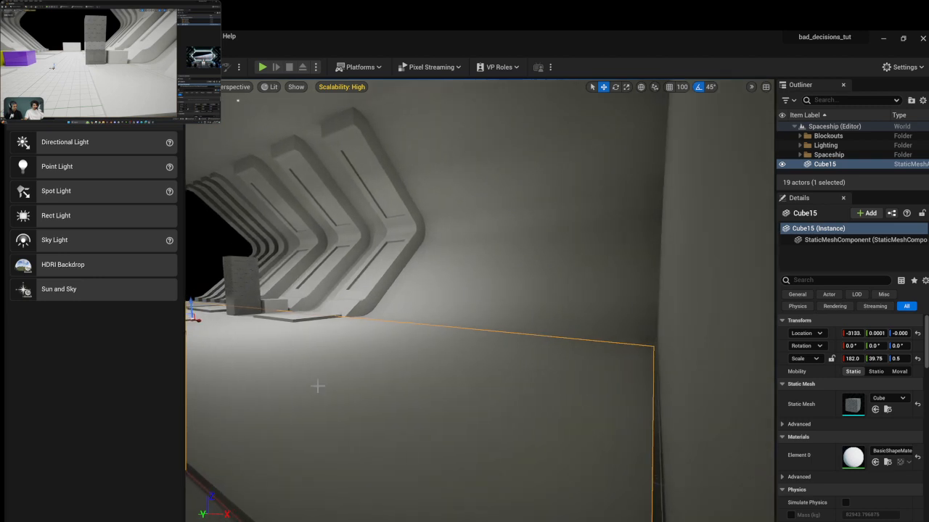
pyautogui.moveTo(199, 320); pyautogui.dragTo(185, 326, button='right')
pyautogui.press('w')
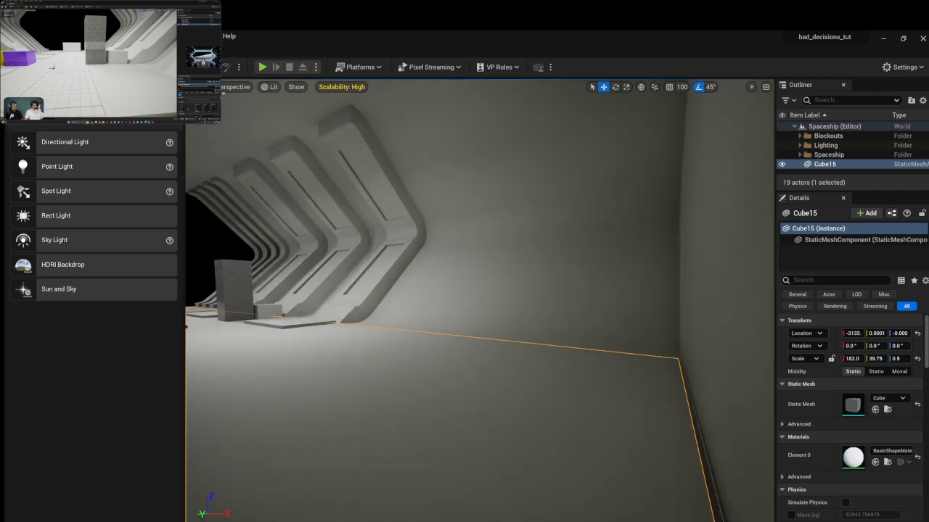
pyautogui.moveTo(236, 348)
pyautogui.mouseDown(button='right')
pyautogui.moveTo(224, 349)
pyautogui.moveTo(241, 349)
pyautogui.mouseUp(button='right')
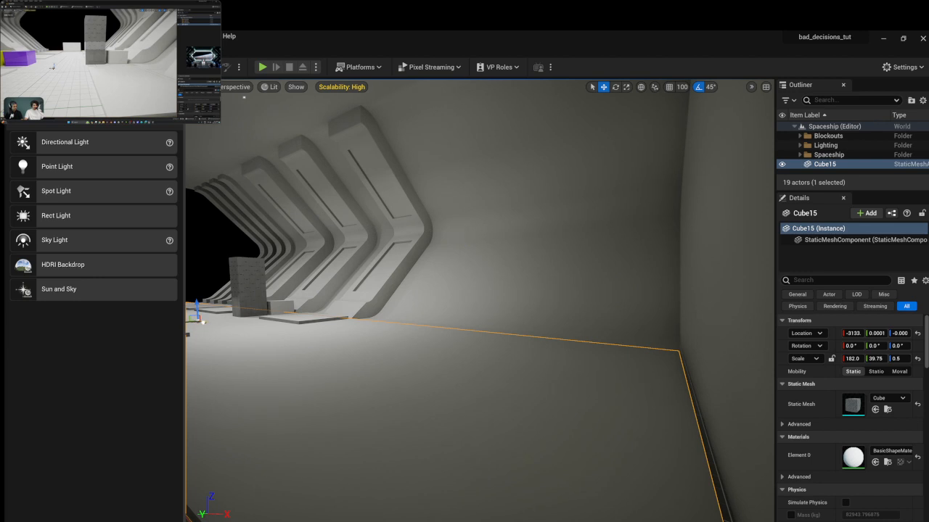
pyautogui.moveTo(203, 321); pyautogui.dragTo(205, 321)
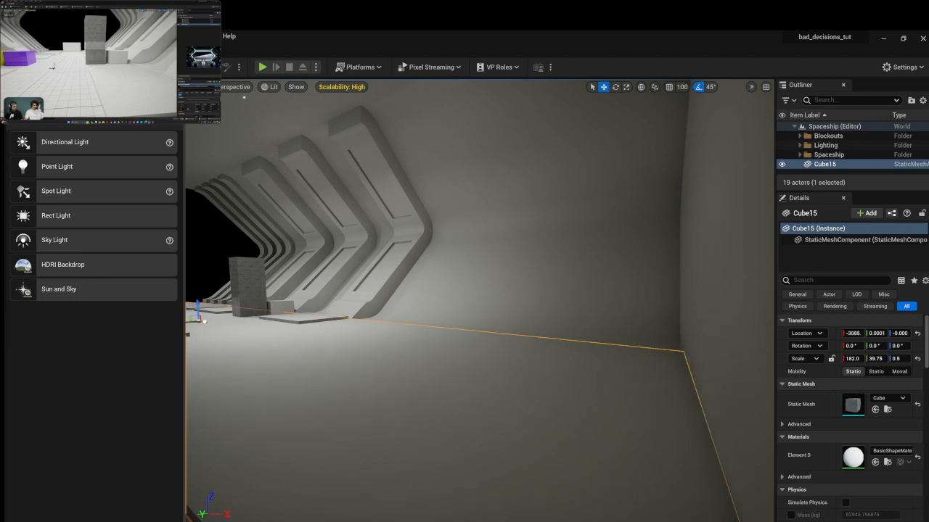
# Go to the corridor's open end and lengthen the floor slab to an X scale of 182.5.
pyautogui.moveTo(417, 388); pyautogui.dragTo(541, 382, button='right')
pyautogui.press('w')
pyautogui.press('d')
pyautogui.press('a')
pyautogui.press('d')
pyautogui.press('s')
pyautogui.press('w')
pyautogui.press('d')
pyautogui.press('a')
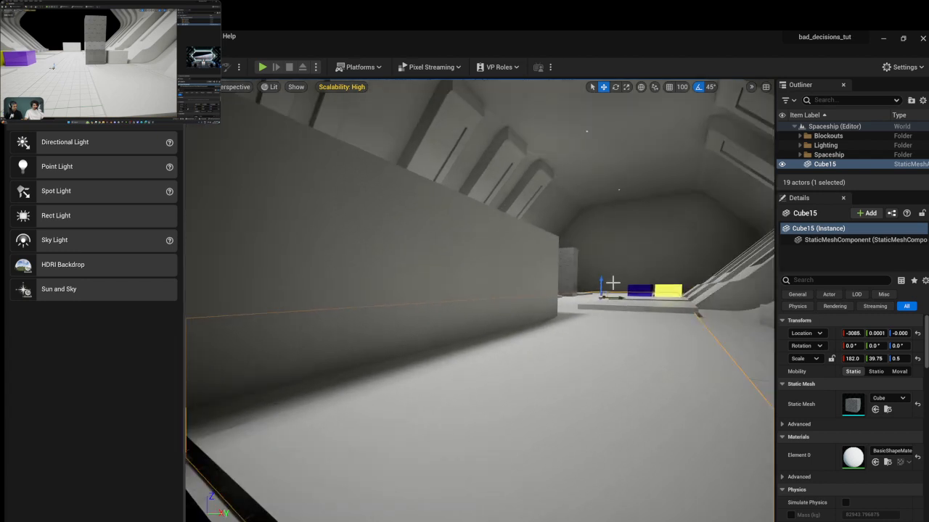
pyautogui.press('r')
pyautogui.moveTo(602, 296); pyautogui.dragTo(608, 297)
# Trim the floor slab to an X scale of 182.25 and shift it to an X location of about -3098.
pyautogui.moveTo(463, 362); pyautogui.dragTo(408, 366, button='right')
pyautogui.press('s')
pyautogui.press('w')
pyautogui.press('s')
pyautogui.press('d')
pyautogui.press('a')
pyautogui.press('w')
pyautogui.press('w')
pyautogui.press('w')
pyautogui.press('d')
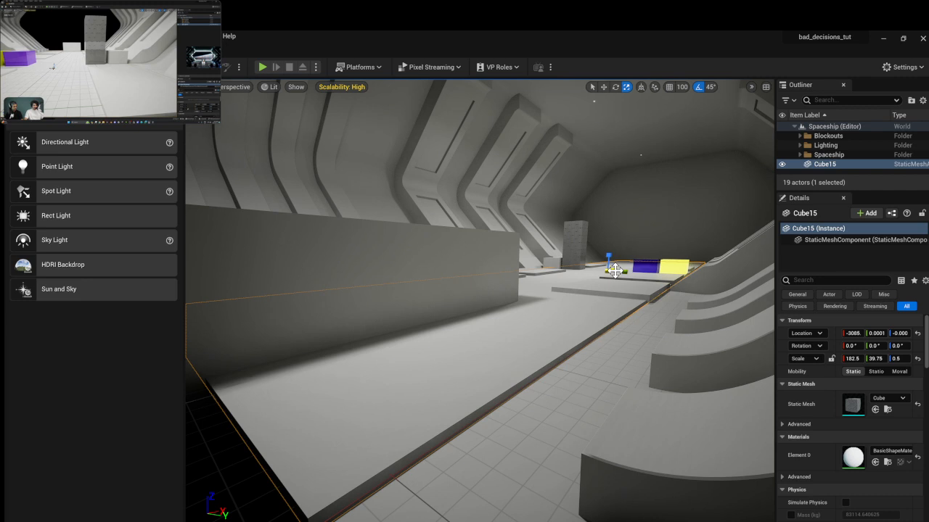
pyautogui.moveTo(624, 272); pyautogui.dragTo(620, 272)
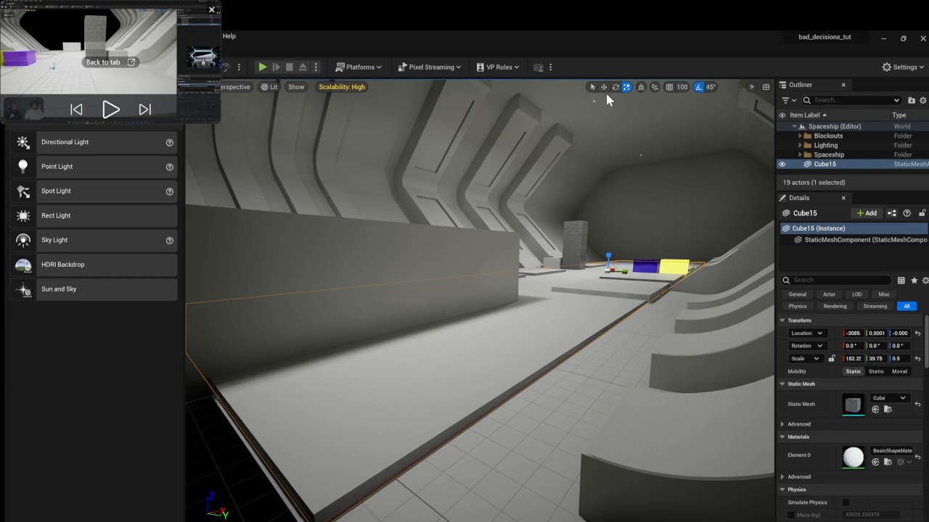
pyautogui.click(601, 88)
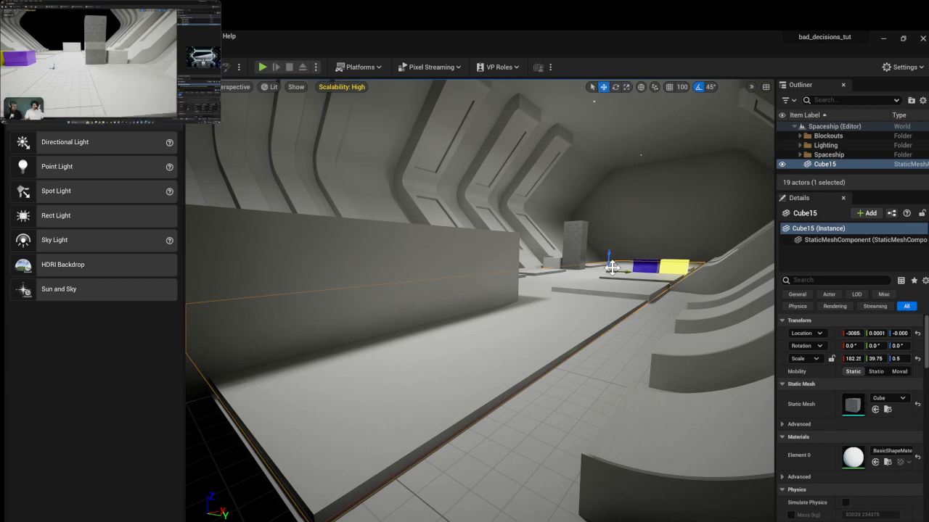
pyautogui.moveTo(612, 268); pyautogui.dragTo(611, 268)
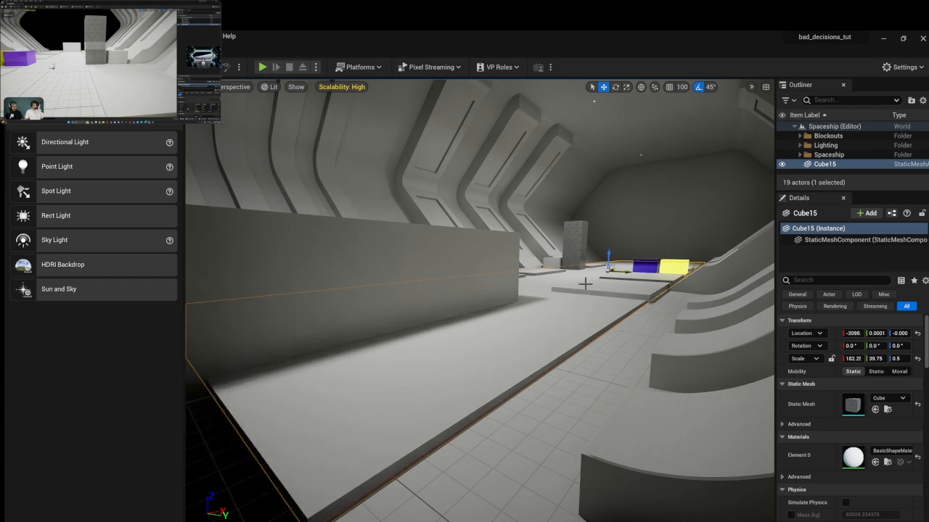
# Lower the floor slab to a Z location of about -23.17 and resume the tutorial video.
pyautogui.press('w')
pyautogui.moveTo(586, 292); pyautogui.dragTo(382, 273, button='right')
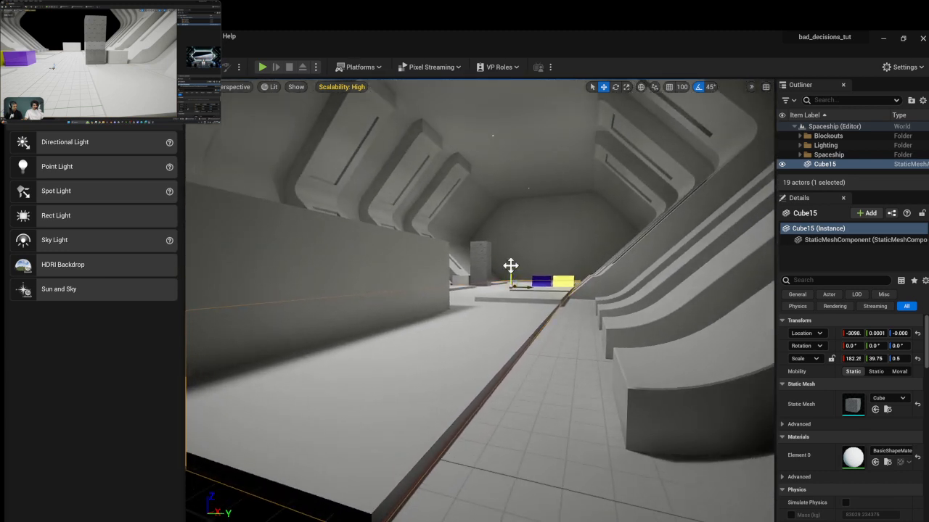
pyautogui.moveTo(511, 266); pyautogui.dragTo(511, 270)
pyautogui.hotkey('ctrl', 'z')
pyautogui.moveTo(511, 267); pyautogui.dragTo(510, 268)
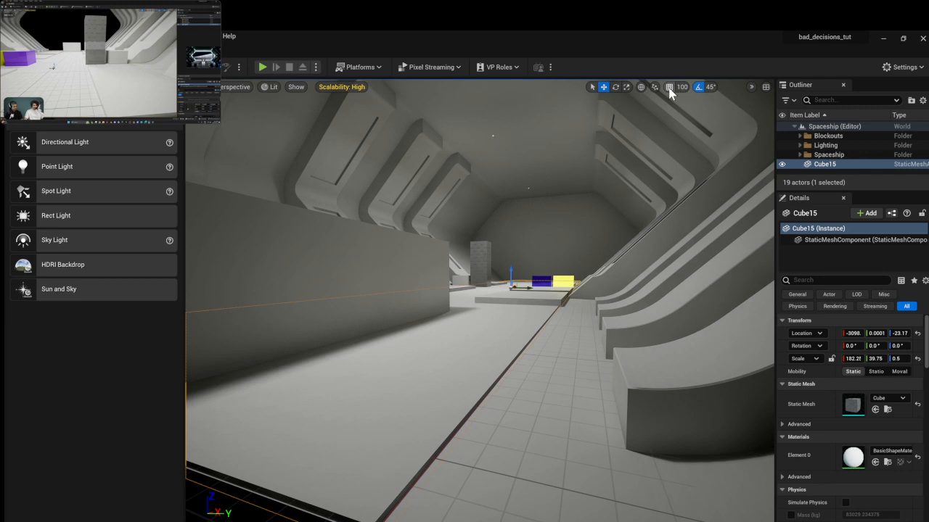
pyautogui.click(109, 109)
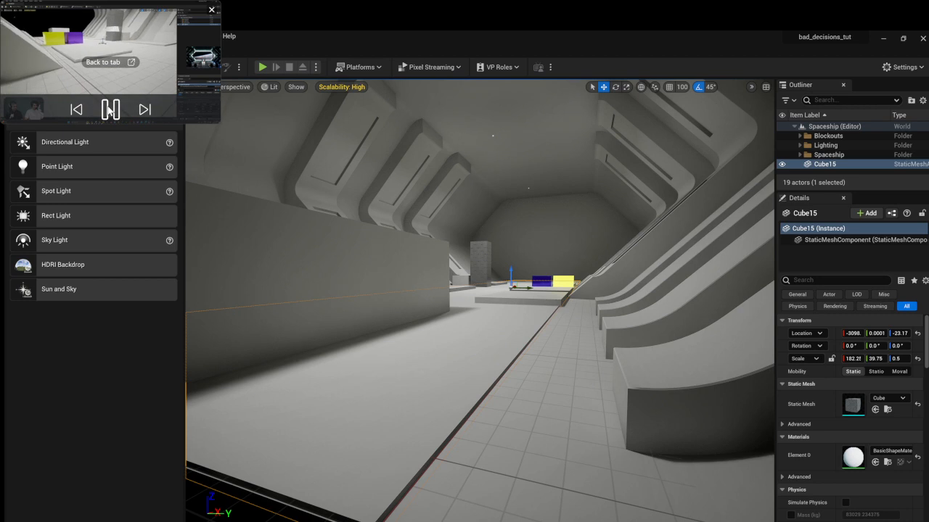
# Lower the floor slab slightly to a Z location of about -23.78 and check how it meets the corridor walls.
pyautogui.moveTo(116, 100)
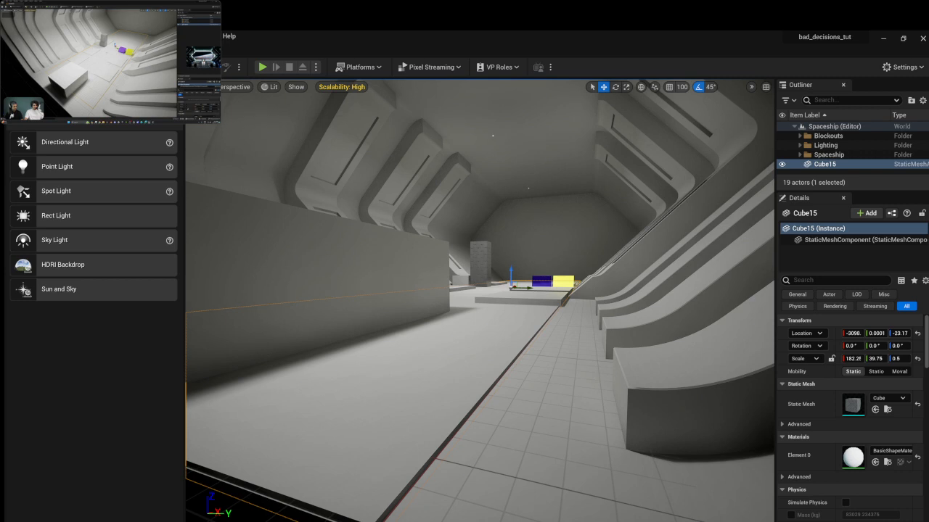
pyautogui.moveTo(478, 302); pyautogui.dragTo(385, 356, button='right')
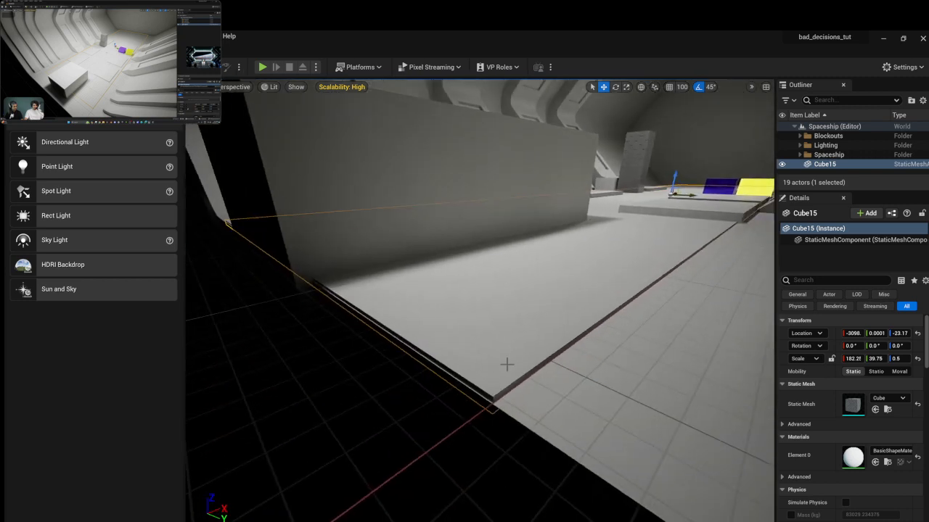
pyautogui.moveTo(638, 241); pyautogui.dragTo(693, 242, button='right')
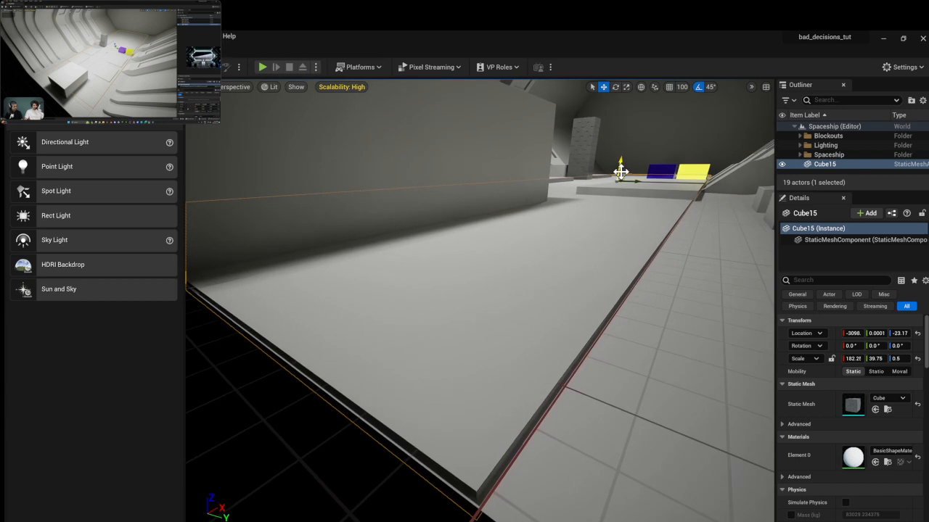
pyautogui.moveTo(619, 163); pyautogui.dragTo(622, 164)
pyautogui.press('f')
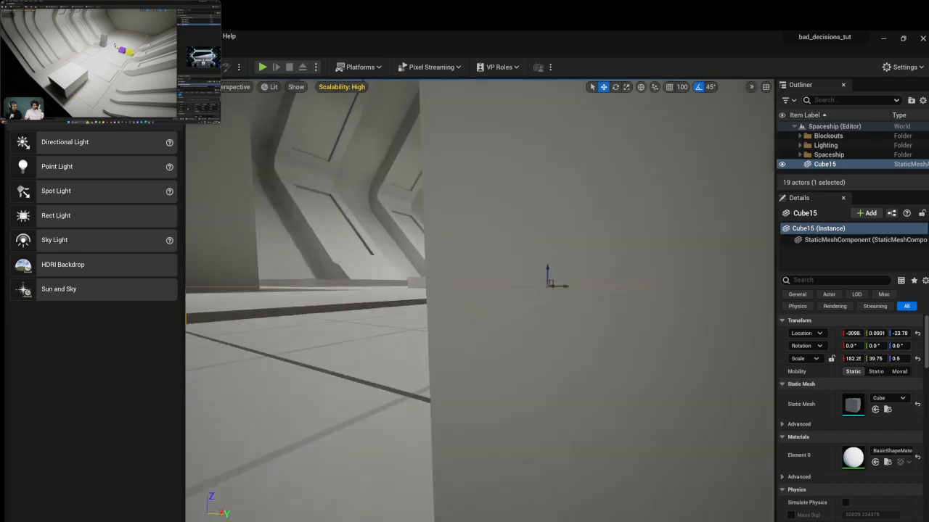
pyautogui.moveTo(621, 164)
pyautogui.mouseDown(button='right')
pyautogui.moveTo(606, 94)
pyautogui.moveTo(625, 159)
pyautogui.moveTo(613, 177)
pyautogui.mouseUp(button='right')
pyautogui.moveTo(676, 258)
pyautogui.mouseDown(button='right')
pyautogui.moveTo(566, 250)
pyautogui.moveTo(676, 258)
pyautogui.mouseUp(button='right')
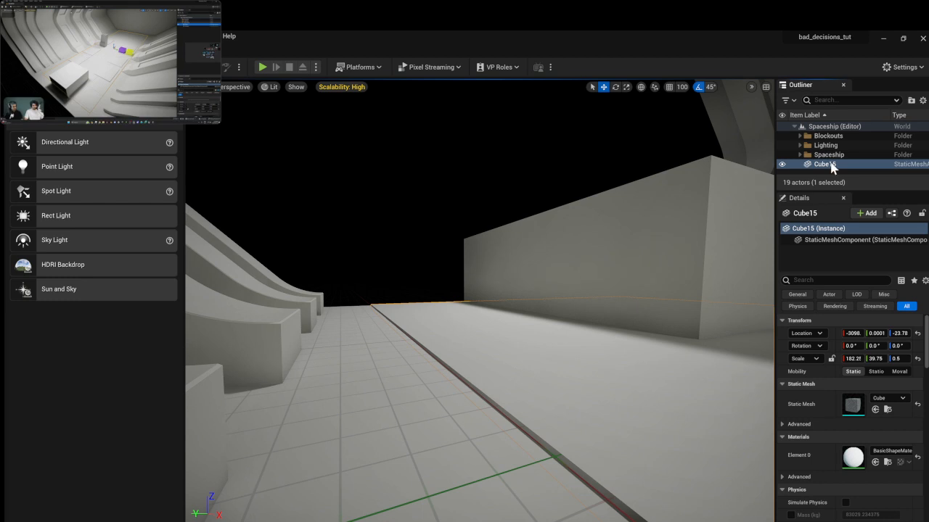
# Rename Cube15 to Floor, file it in the Spaceship folder and resume the tutorial video.
pyautogui.click(808, 168)
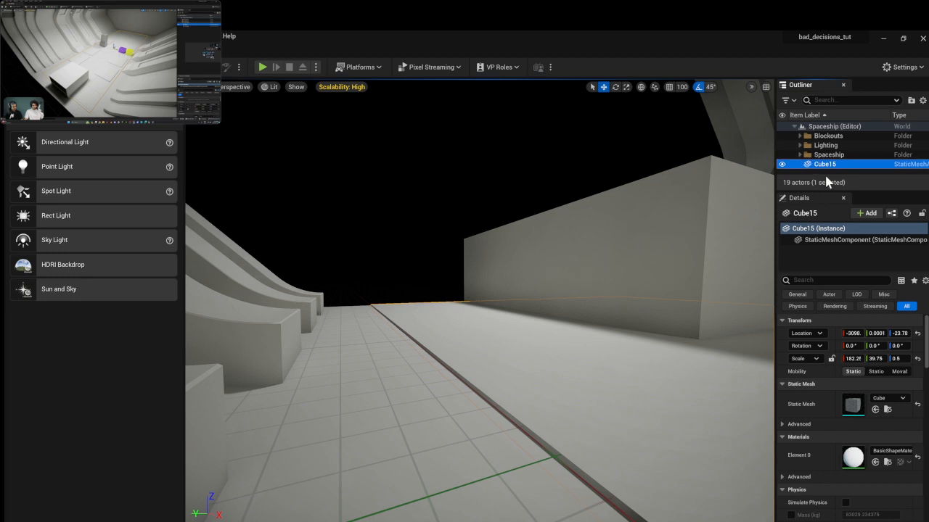
pyautogui.press('F2')
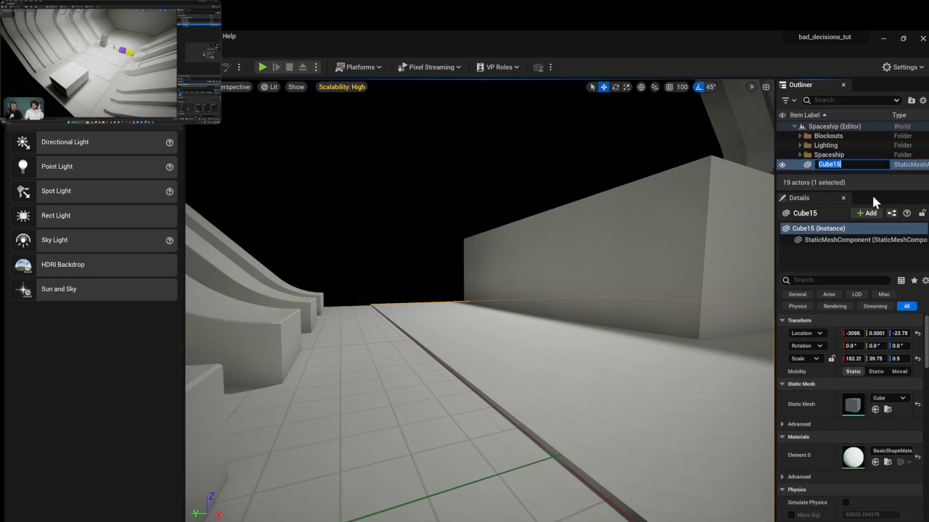
pyautogui.write('Floor')
pyautogui.click(822, 164)
pyautogui.moveTo(823, 161); pyautogui.dragTo(798, 156)
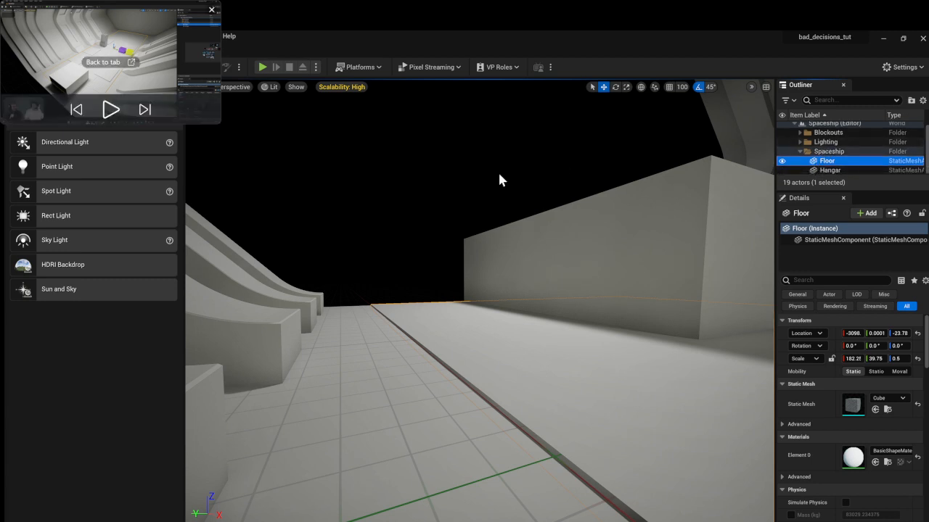
pyautogui.click(110, 109)
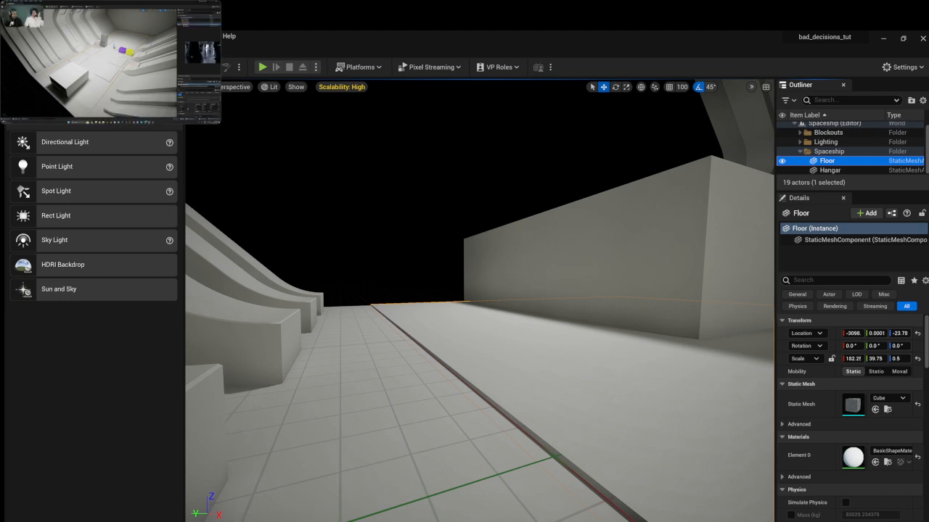
# Widen the floor to a Y scale of 40.25 so it closes the gap along the side wall.
pyautogui.moveTo(479, 305); pyautogui.dragTo(559, 317, button='right')
pyautogui.press('s')
pyautogui.press('s')
pyautogui.press('a')
pyautogui.press('a')
pyautogui.press('w')
pyautogui.press('s')
pyautogui.press('d')
pyautogui.press('d')
pyautogui.press('a')
pyautogui.press('d')
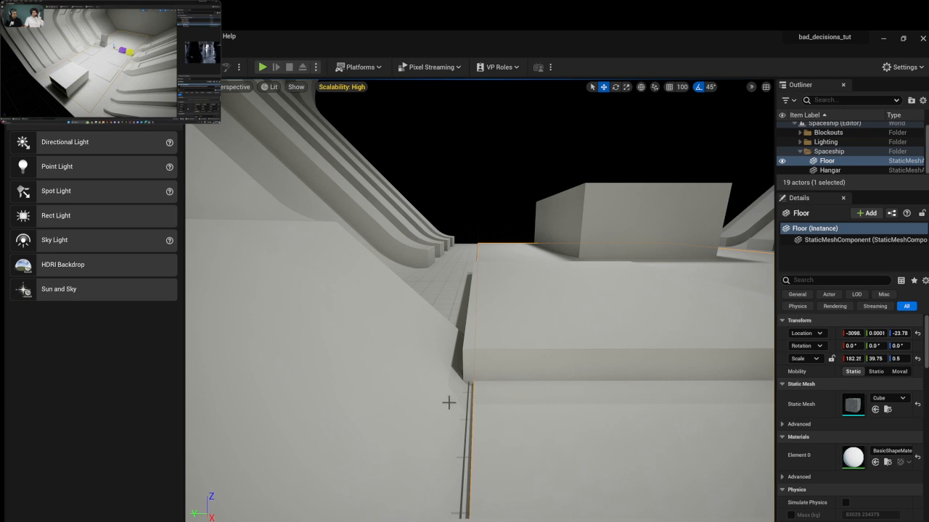
pyautogui.press('s')
pyautogui.moveTo(562, 320); pyautogui.dragTo(588, 379, button='right')
pyautogui.press('w')
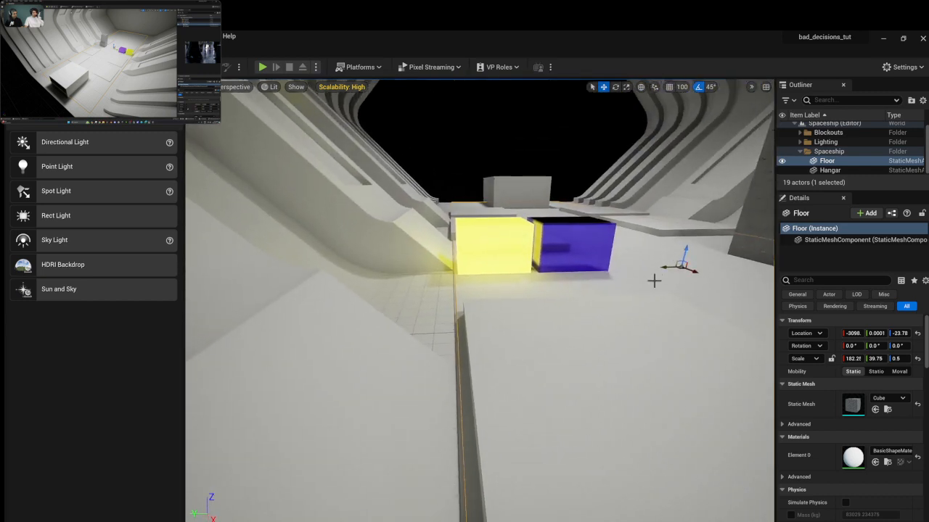
pyautogui.click(626, 87)
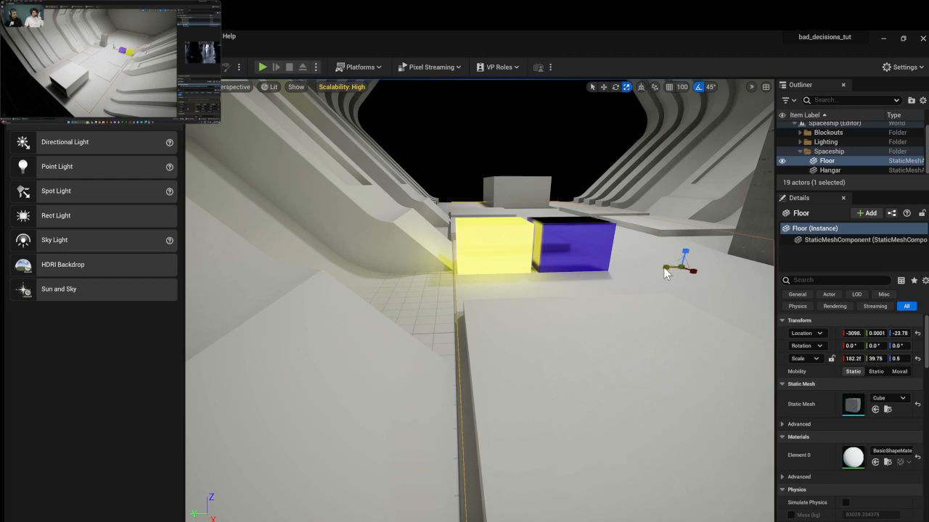
pyautogui.moveTo(666, 268); pyautogui.dragTo(656, 267)
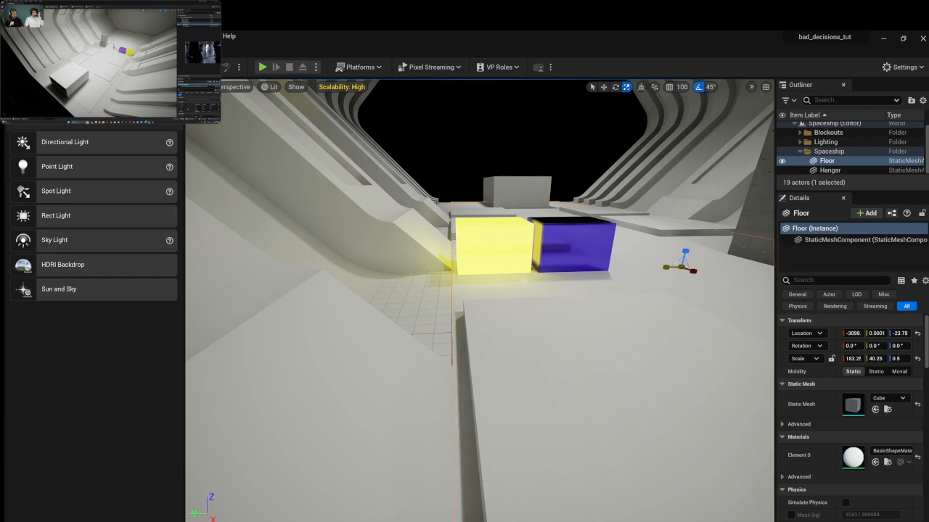
pyautogui.moveTo(114, 114)
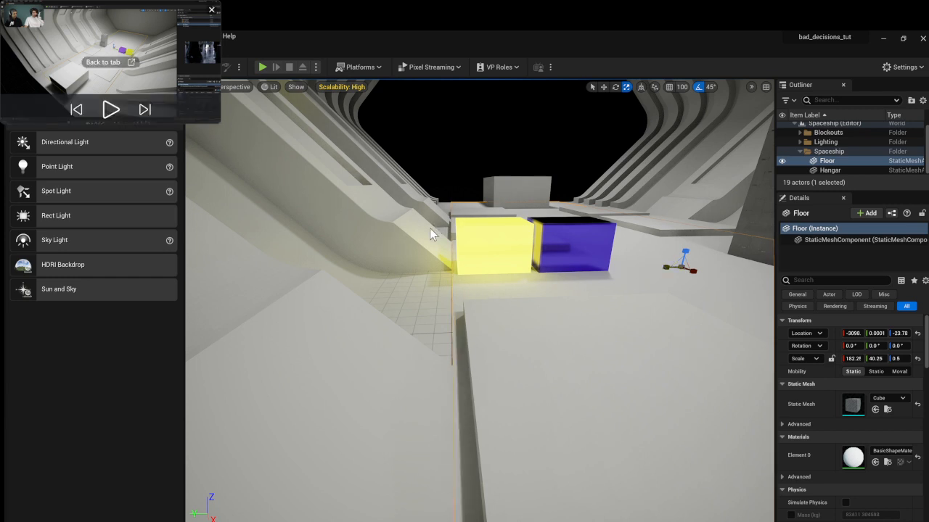
pyautogui.press('d')
pyautogui.moveTo(478, 290); pyautogui.dragTo(457, 290, button='right')
pyautogui.press('a')
# Open the MI_Metal_Panels_Facade_udqmfeoew_4K material instance from the Megascans surfaces.
pyautogui.moveTo(112, 116)
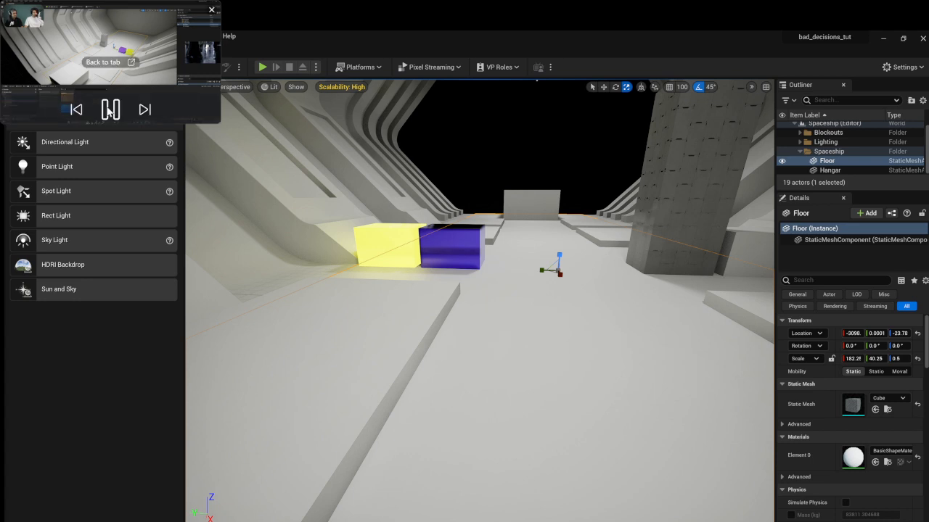
pyautogui.hotkey('ctrl', 'space')
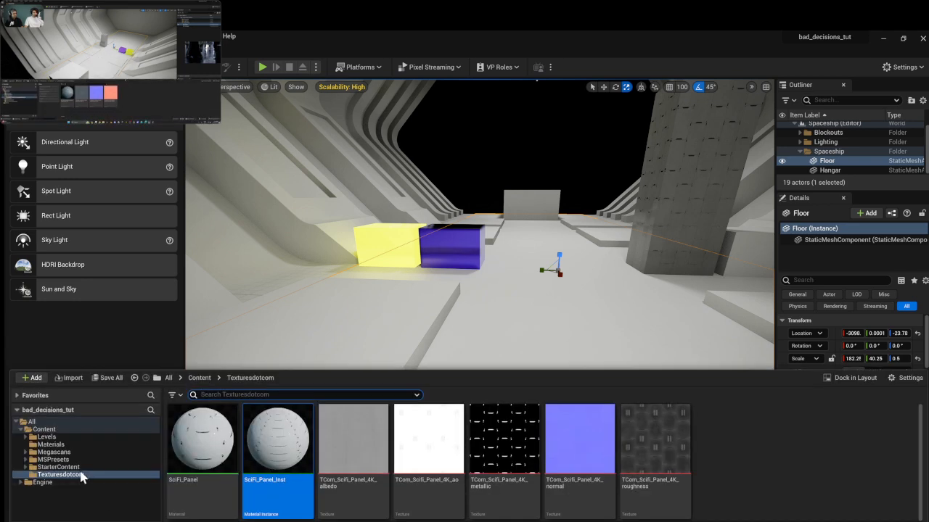
pyautogui.click(58, 452)
pyautogui.click(202, 461)
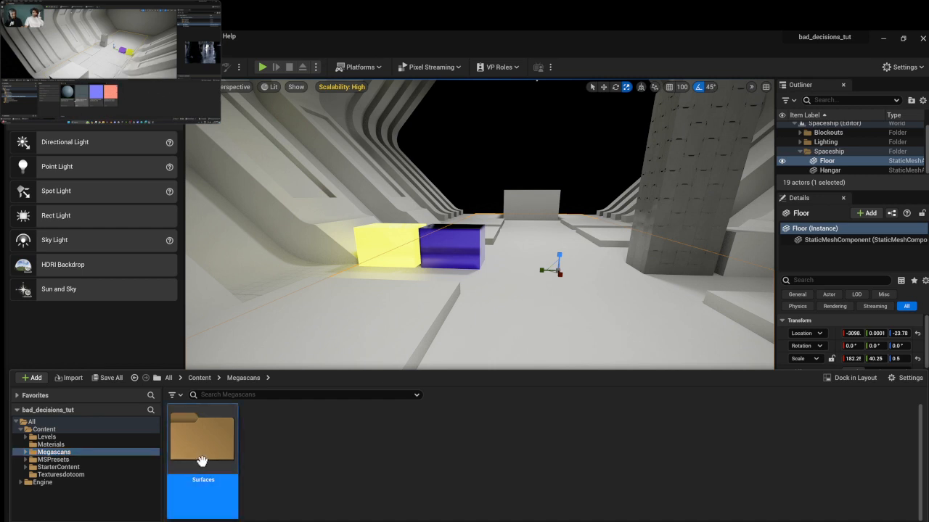
pyautogui.doubleClick(205, 446)
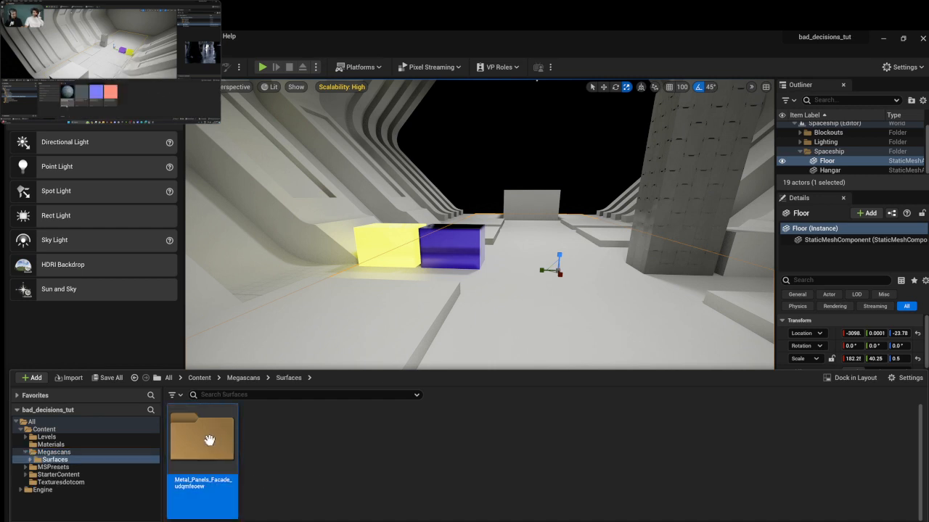
pyautogui.doubleClick(209, 440)
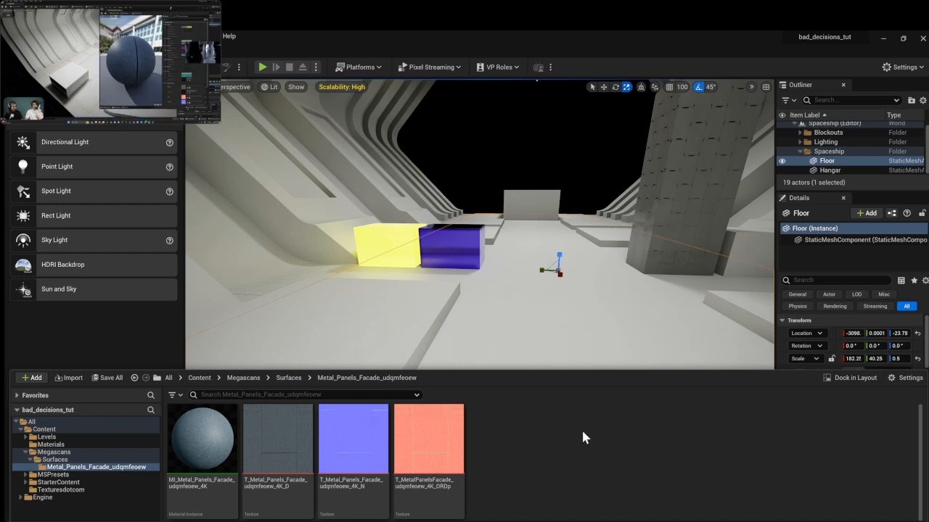
pyautogui.doubleClick(214, 449)
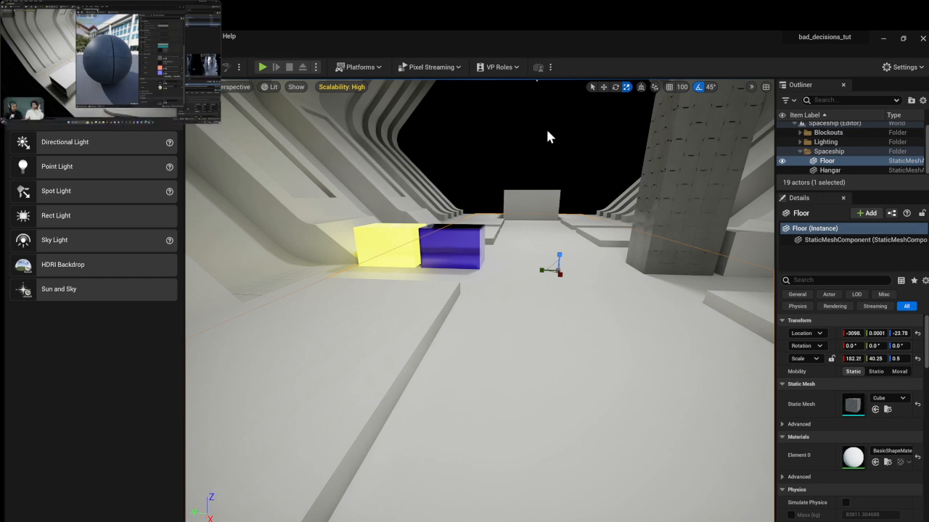
# Apply the MI_Metal_Panels_Facade_udqmfeoew_4K material to the corridor floor.
pyautogui.click(109, 109)
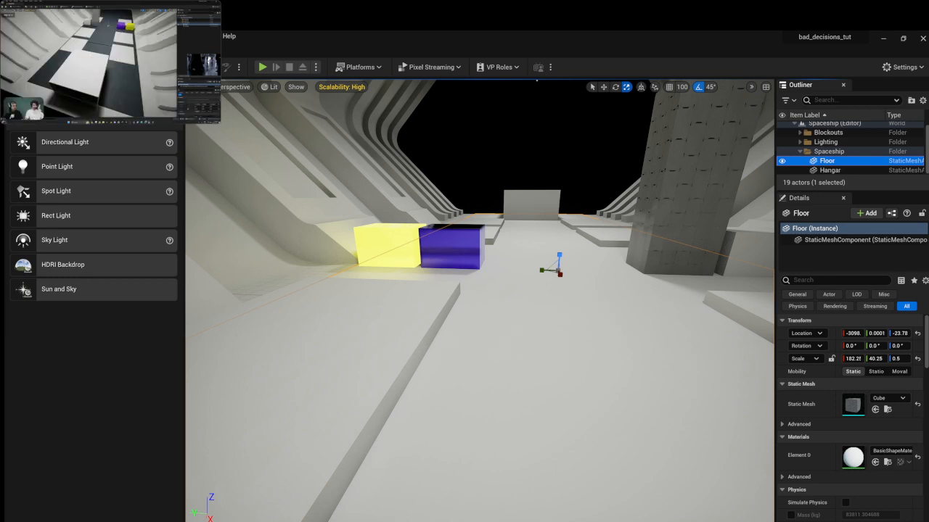
pyautogui.click(58, 521)
pyautogui.moveTo(202, 441); pyautogui.dragTo(518, 311)
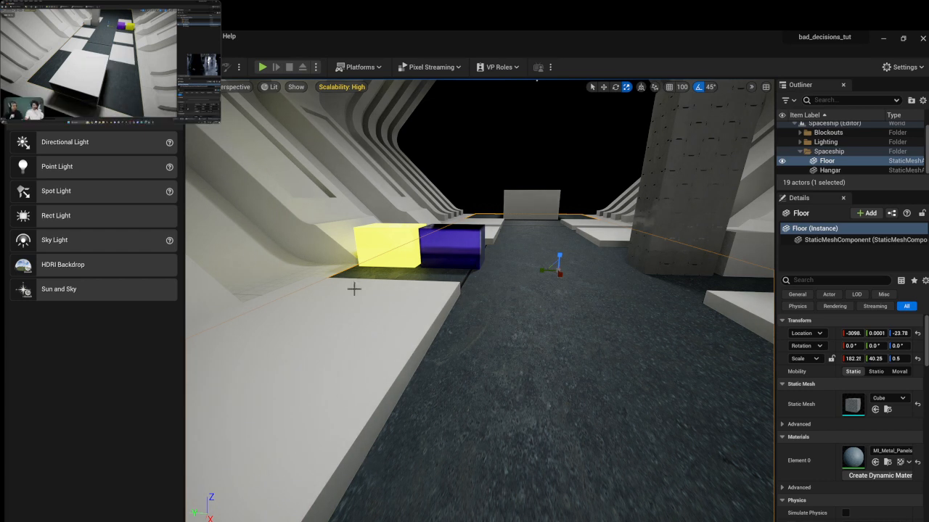
# Deselect the floor and examine its metal panel texture along the corridor and at the outer edge.
pyautogui.moveTo(560, 397); pyautogui.dragTo(700, 399, button='right')
pyautogui.press('w')
pyautogui.press('d')
pyautogui.press('w')
pyautogui.press('a')
pyautogui.press('w')
pyautogui.moveTo(478, 301); pyautogui.dragTo(490, 341, button='right')
pyautogui.click(480, 326)
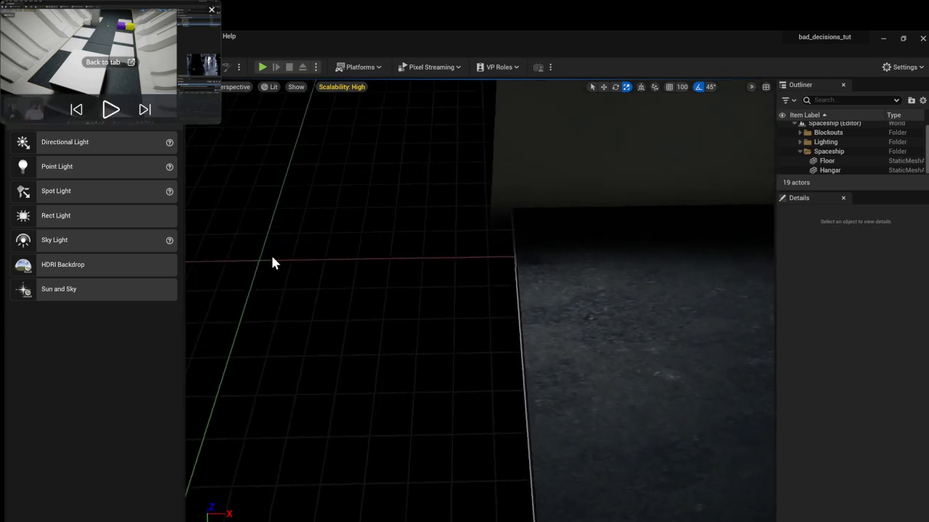
pyautogui.moveTo(222, 258); pyautogui.dragTo(222, 258, button='right')
pyautogui.moveTo(460, 407); pyautogui.dragTo(460, 408, button='right')
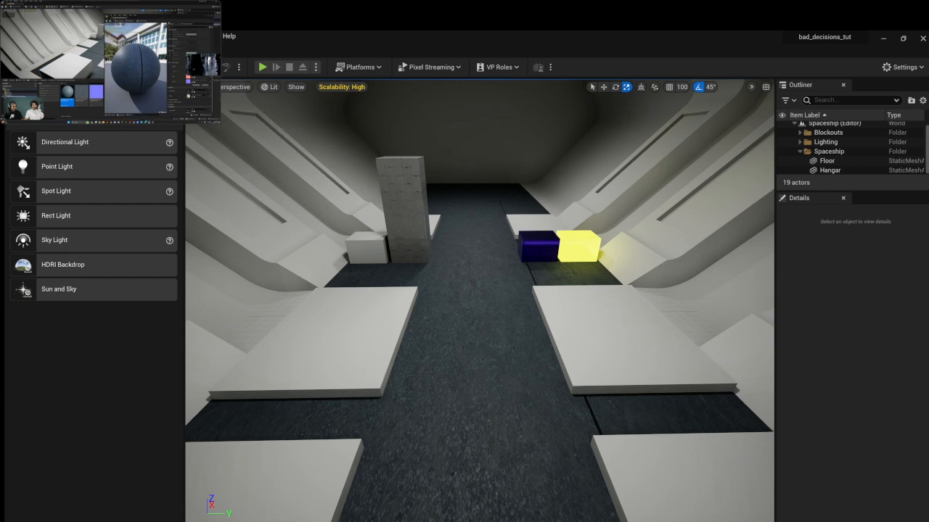
# Locate the metal panels material instance again and enlarge the floating tutorial video.
pyautogui.hotkey('ctrl', 'space')
pyautogui.click(180, 483)
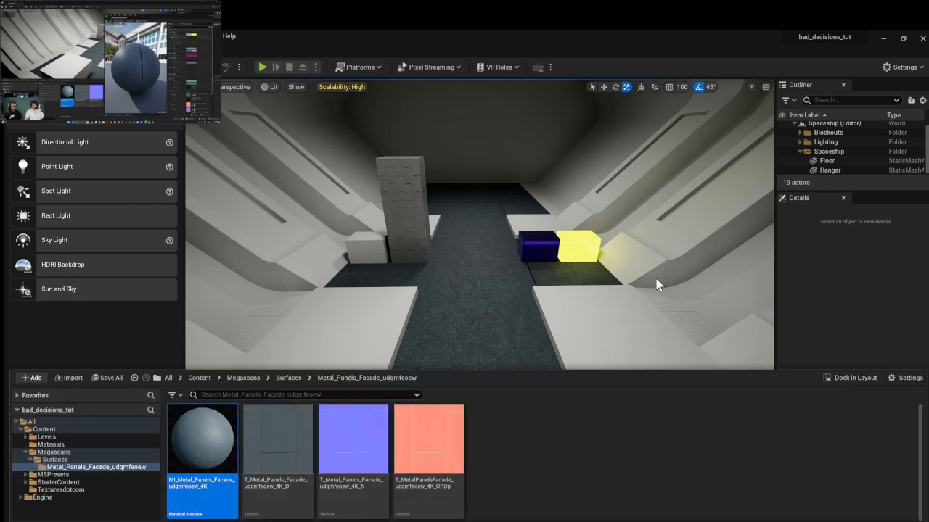
pyautogui.hotkey('ctrl', 'space')
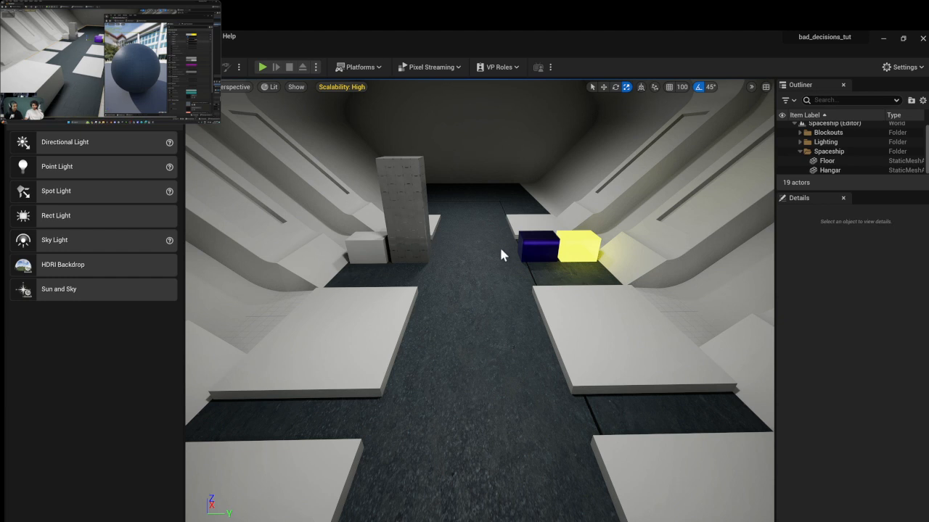
pyautogui.moveTo(219, 123); pyautogui.dragTo(313, 190)
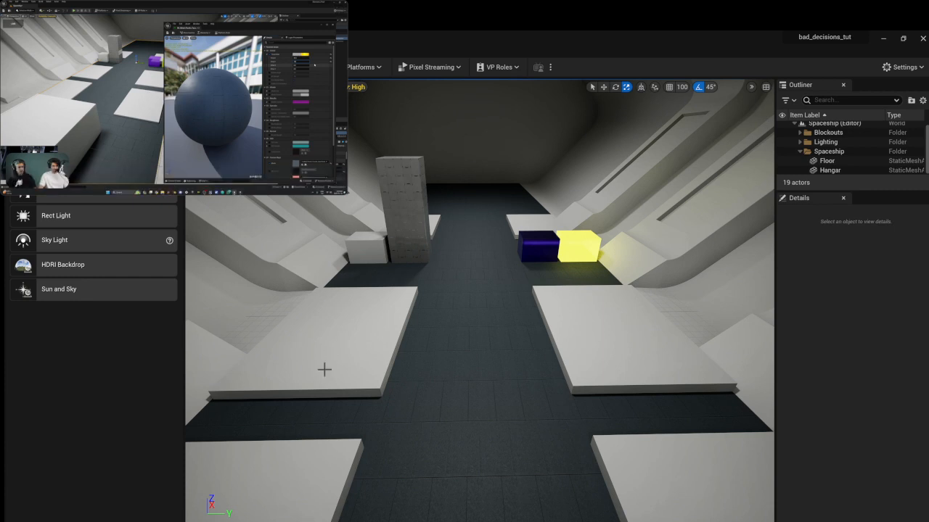
# Pause and resume the tutorial video to follow its floor material adjustments.
pyautogui.click(174, 180)
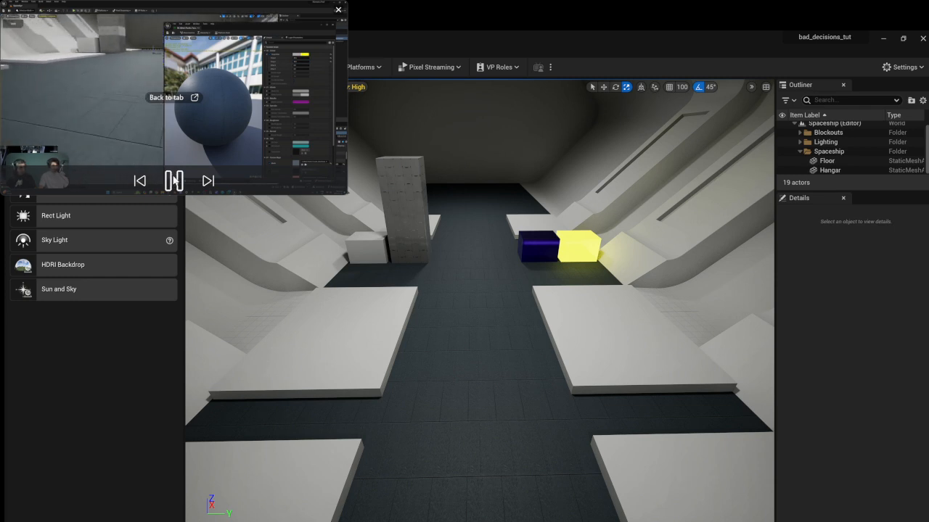
pyautogui.moveTo(171, 181)
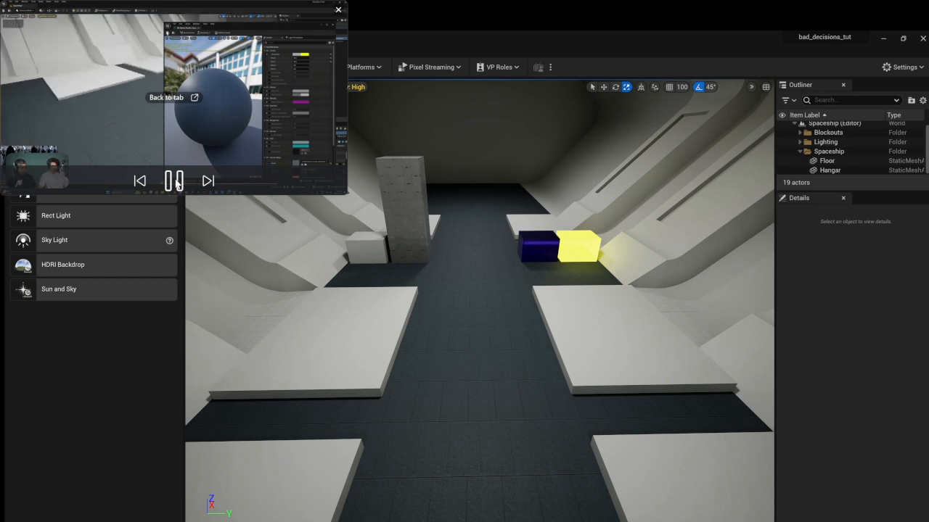
pyautogui.click(175, 182)
pyautogui.click(175, 182)
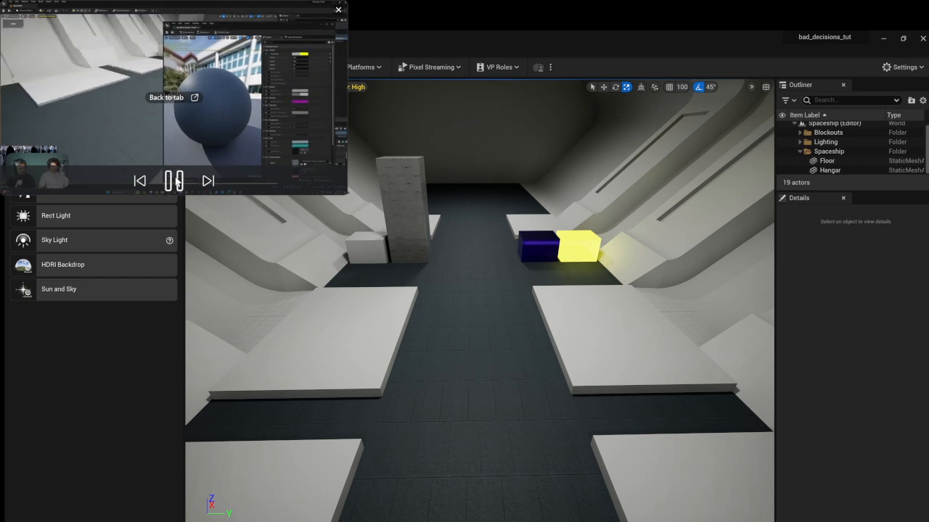
pyautogui.moveTo(175, 181)
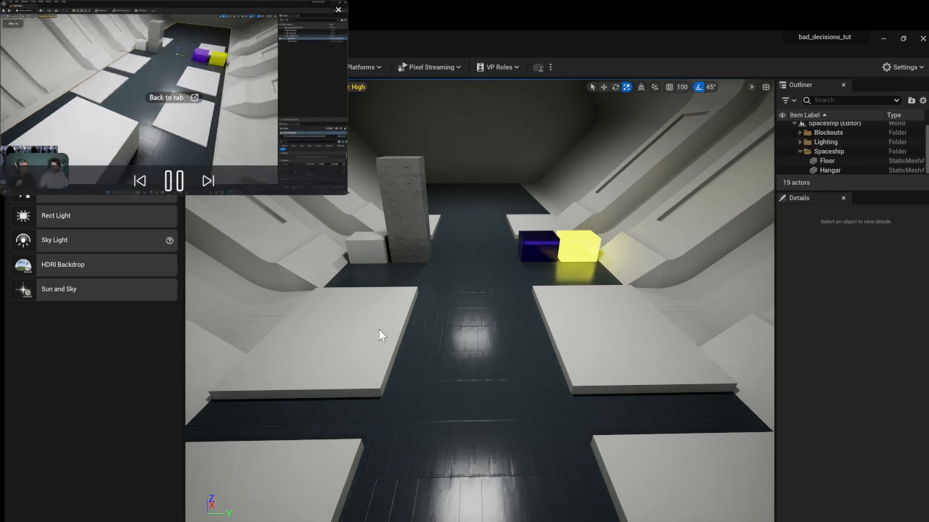
pyautogui.click(174, 186)
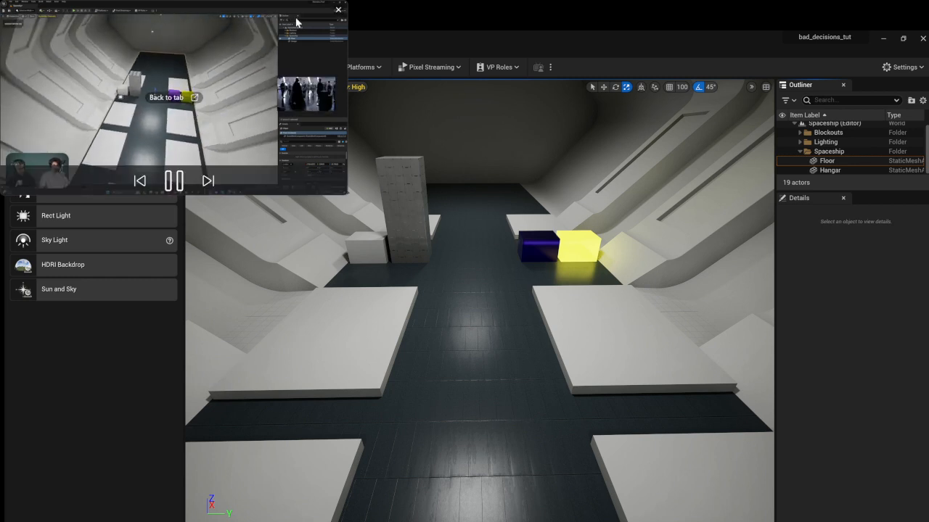
pyautogui.moveTo(238, 75)
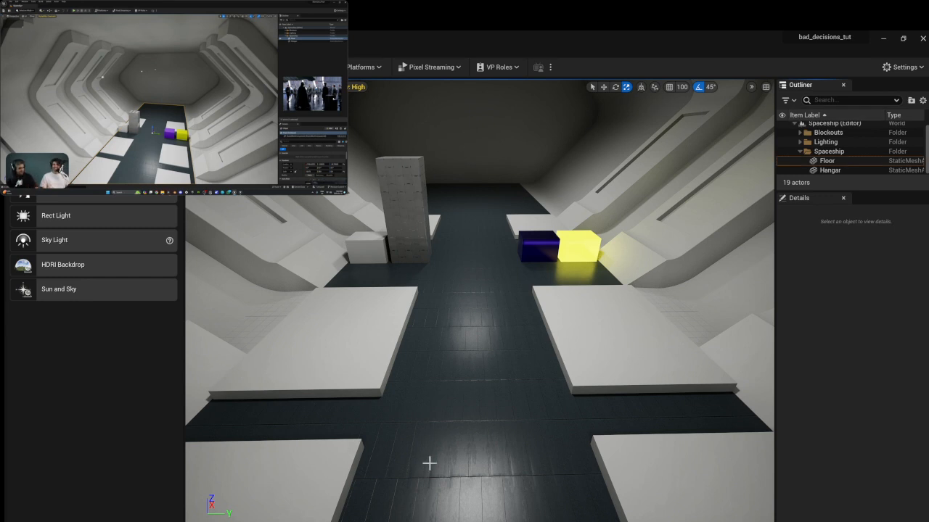
# Examine the floor's panel tiling and reflections toward the corridor's end wall.
pyautogui.moveTo(429, 501); pyautogui.dragTo(393, 425, button='right')
pyautogui.press('a')
pyautogui.press('d')
pyautogui.press('s')
pyautogui.press('s')
pyautogui.press('w')
pyautogui.press('w')
pyautogui.scroll(-5, 480, 301)
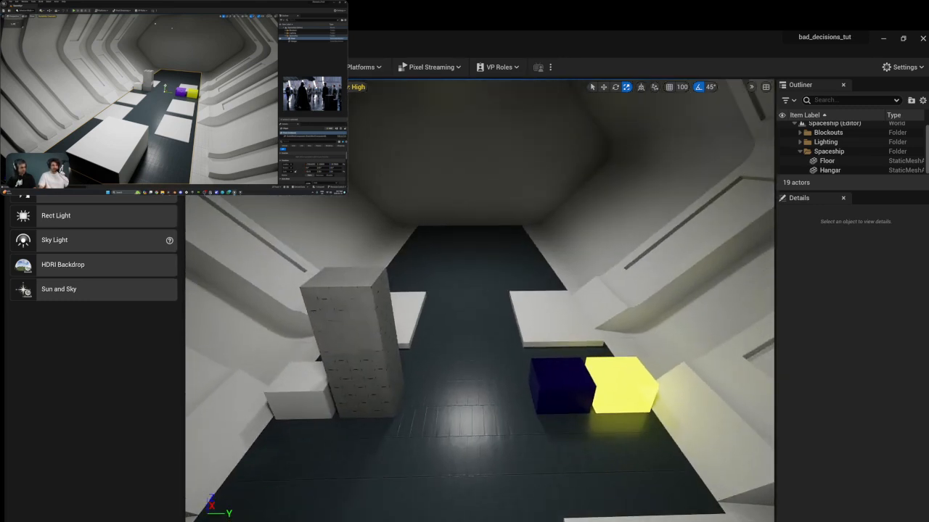
pyautogui.moveTo(480, 302); pyautogui.dragTo(483, 237, button='right')
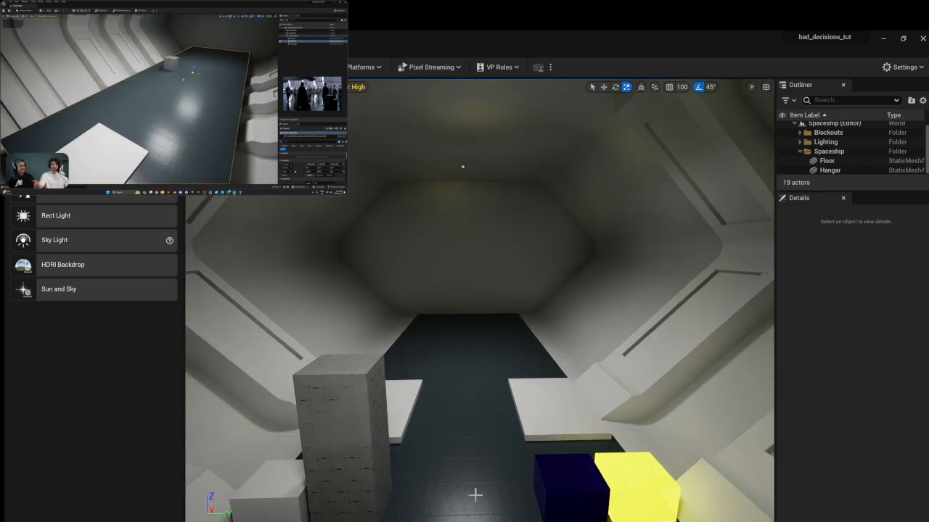
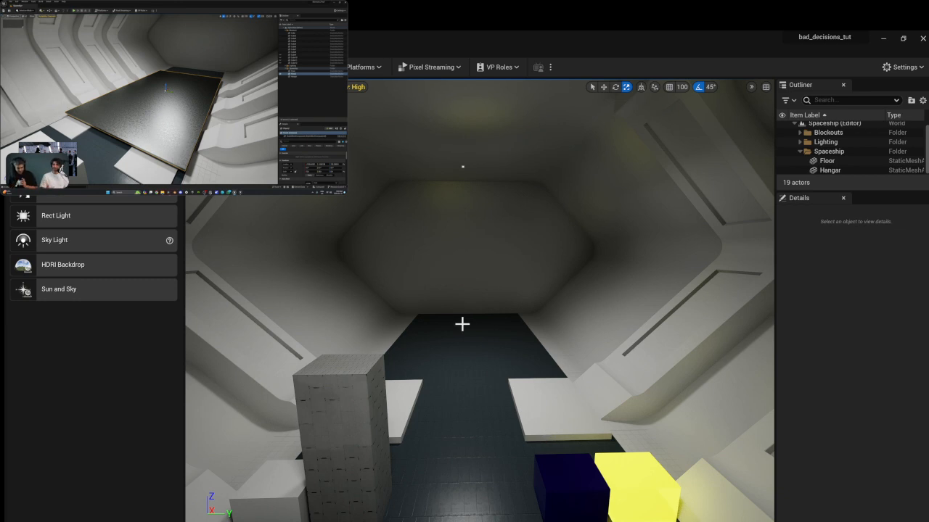
# Select the corridor floor, bring up the project's assets and pause the tutorial video.
pyautogui.moveTo(173, 181)
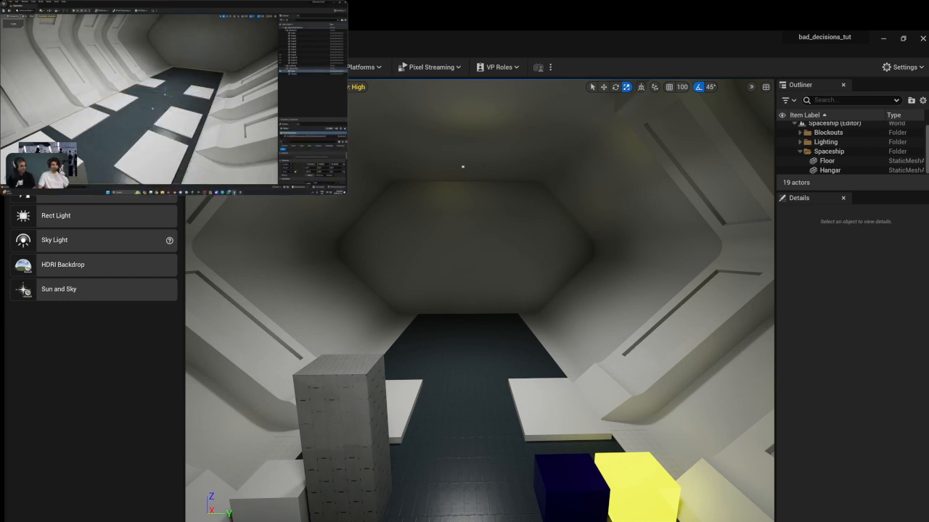
pyautogui.click(477, 413)
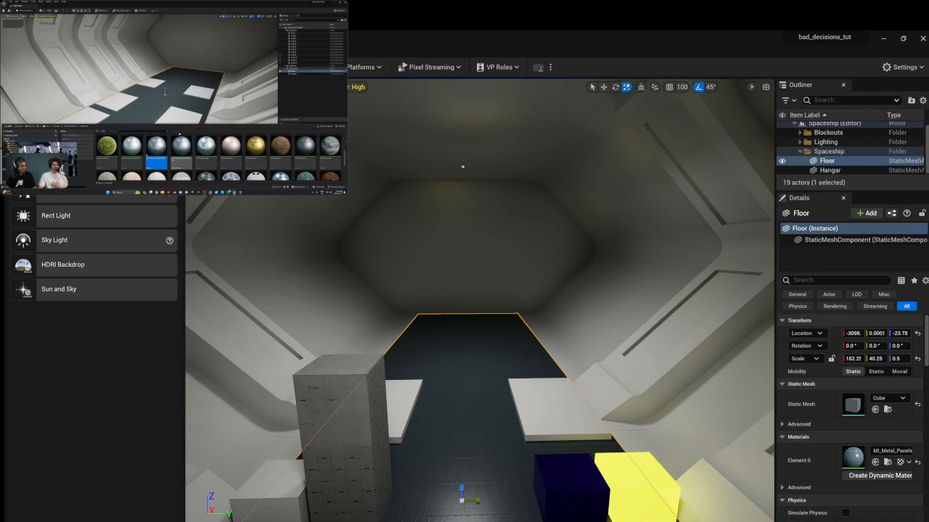
pyautogui.hotkey('ctrl', 'space')
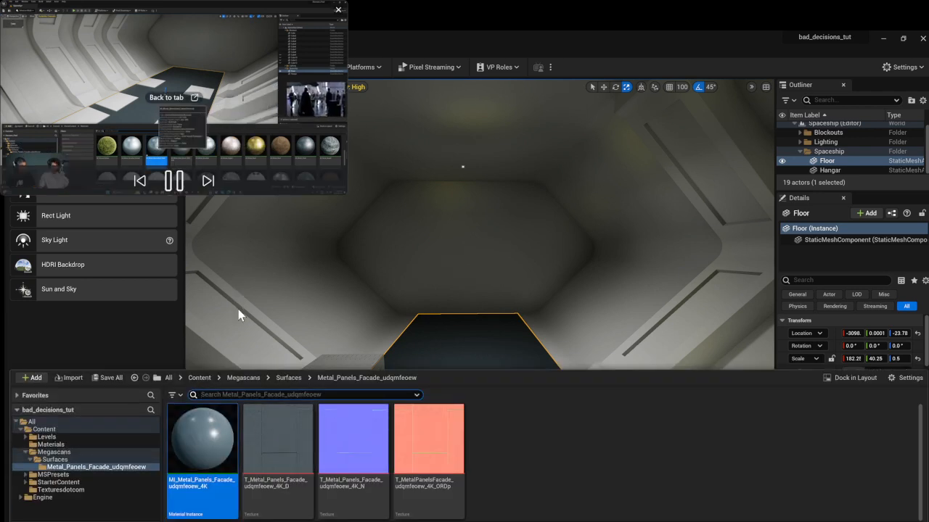
pyautogui.click(173, 181)
pyautogui.click(174, 181)
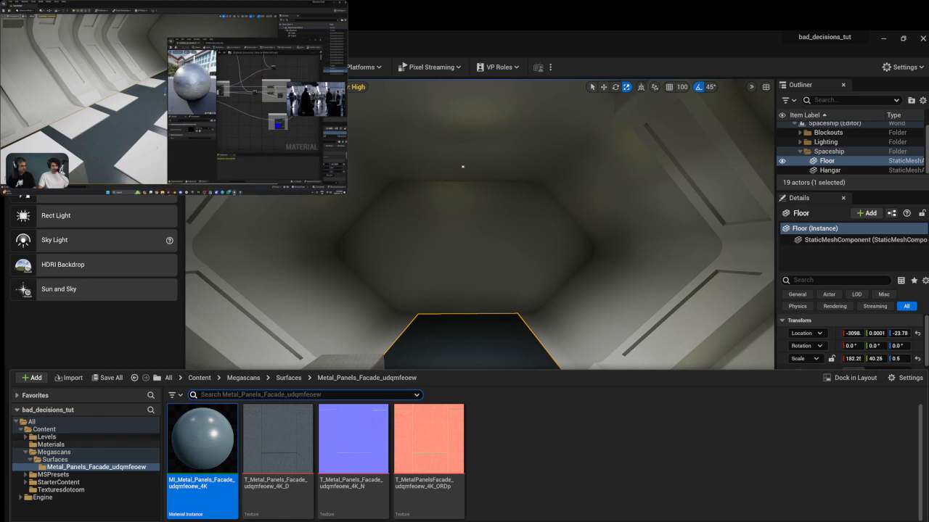
# Expand the StarterContent folder and open its Materials subfolder.
pyautogui.click(80, 482)
pyautogui.click(650, 457)
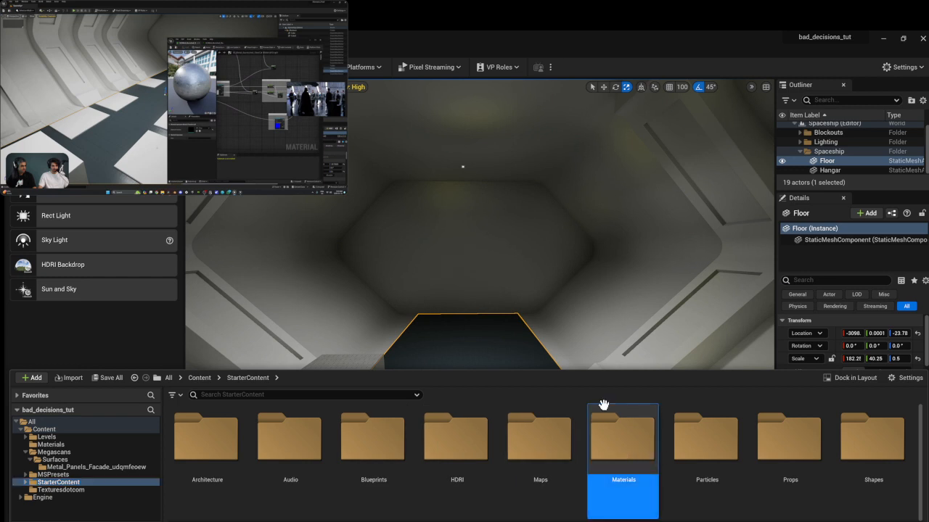
pyautogui.scroll(-1, 621, 483)
pyautogui.scroll(1, 621, 482)
pyautogui.scroll(-2, 443, 508)
pyautogui.click(512, 494)
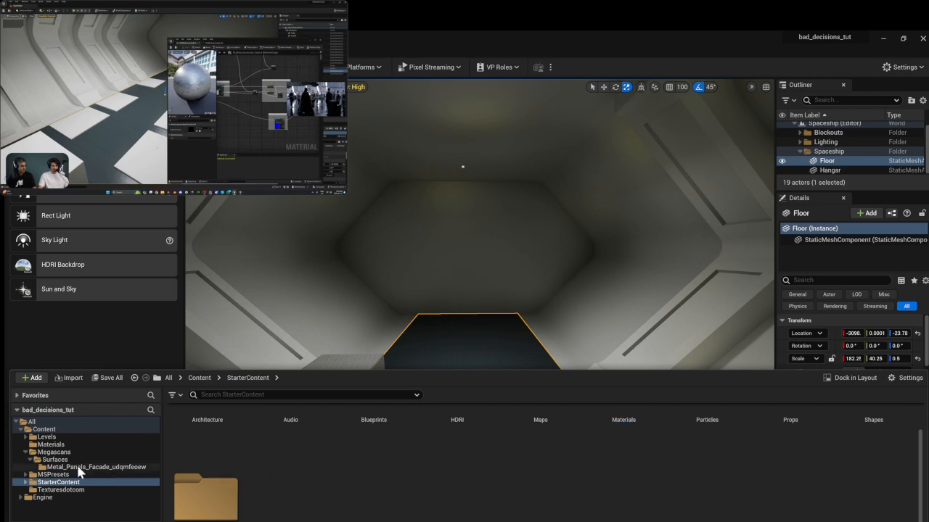
pyautogui.click(26, 483)
pyautogui.scroll(-2, 51, 493)
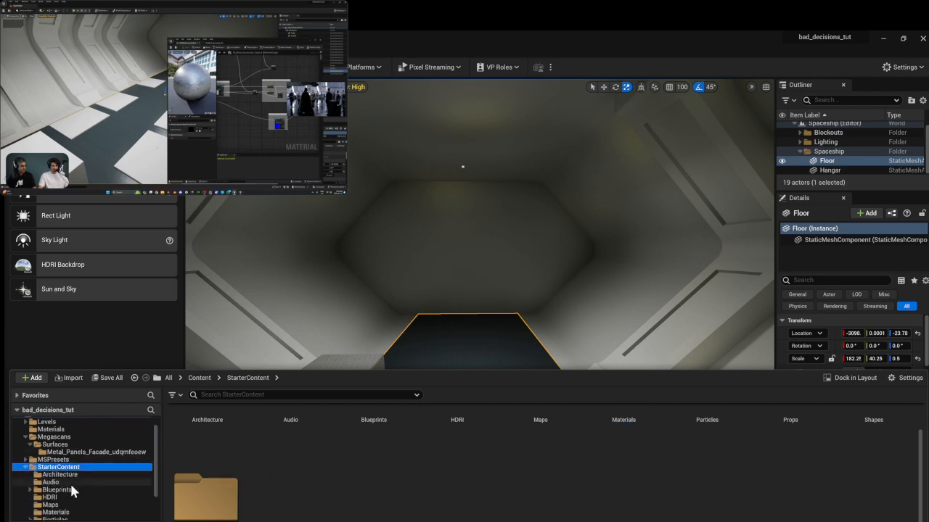
pyautogui.click(58, 482)
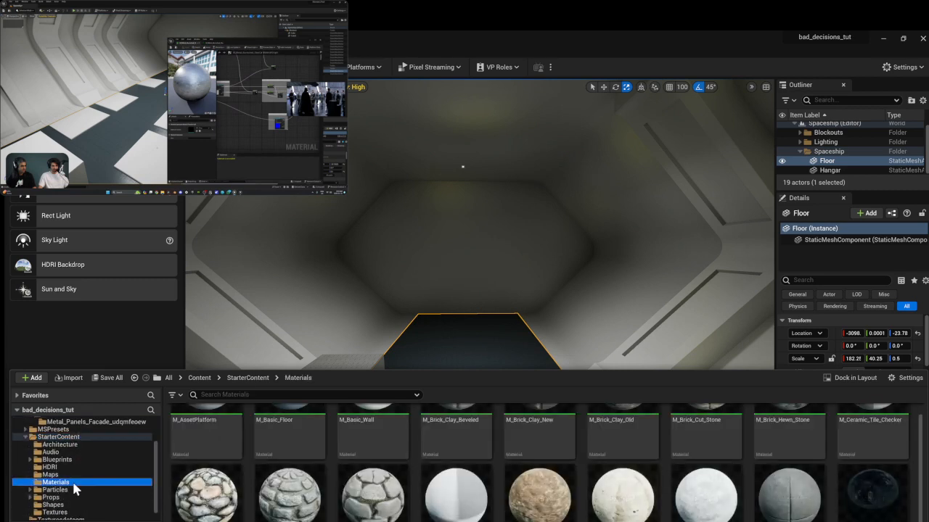
pyautogui.scroll(2, 334, 470)
# Follow the tutorial video and locate the metal materials in StarterContent's Materials folder.
pyautogui.click(174, 181)
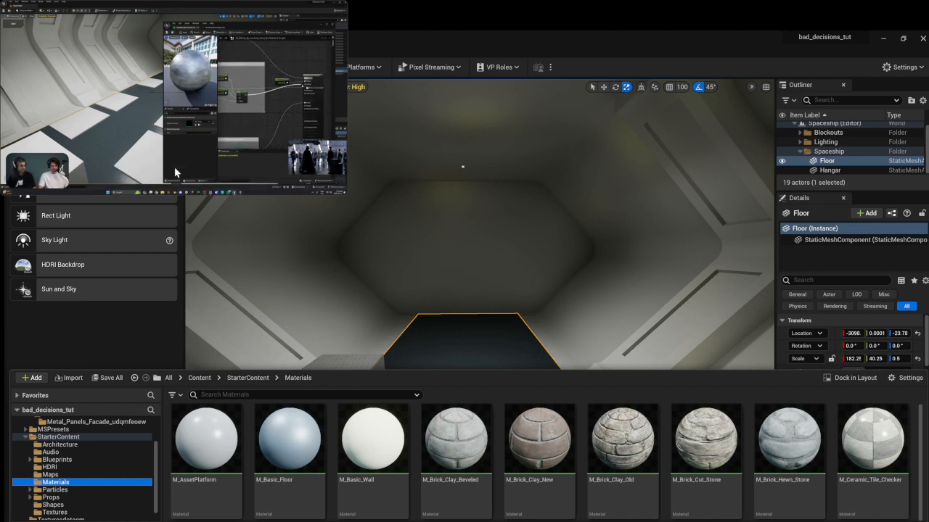
pyautogui.moveTo(173, 174)
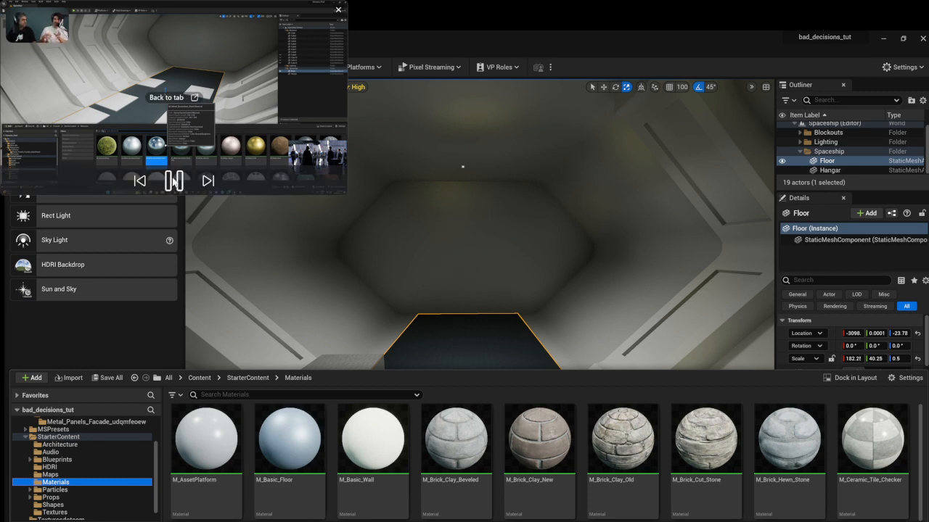
pyautogui.scroll(-3, 455, 457)
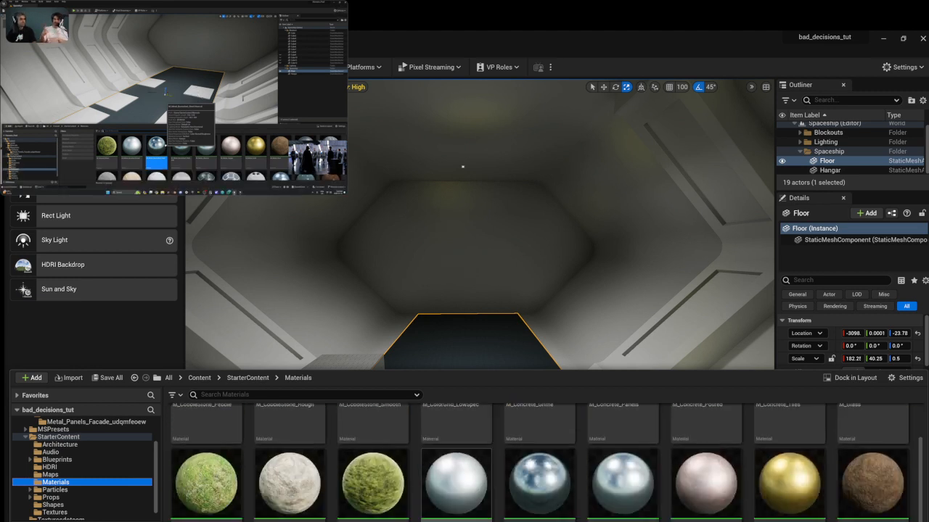
pyautogui.scroll(-1, 456, 465)
pyautogui.moveTo(241, 190)
pyautogui.click(174, 182)
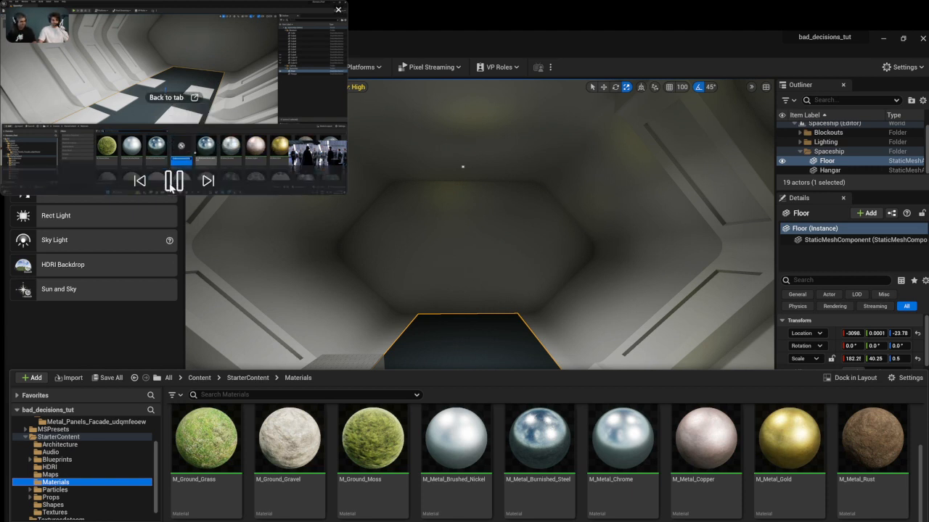
# Duplicate M_Metal_Burnished_Steel and name the copy Floor_Material.
pyautogui.click(541, 451)
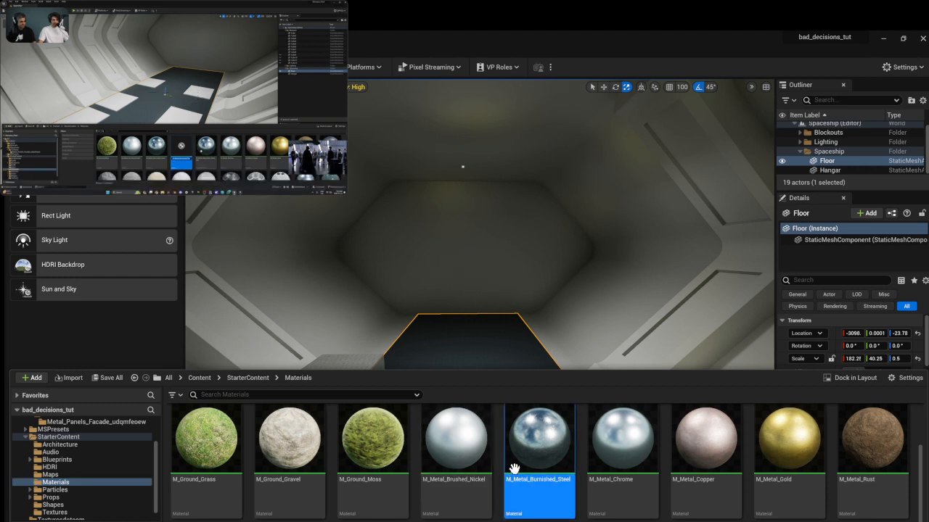
pyautogui.hotkey('ctrl', 'd')
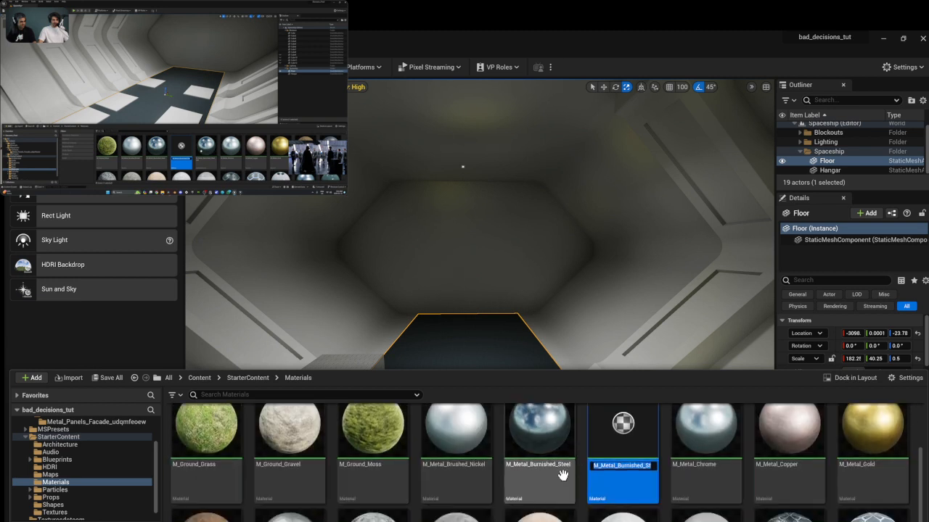
pyautogui.click(173, 181)
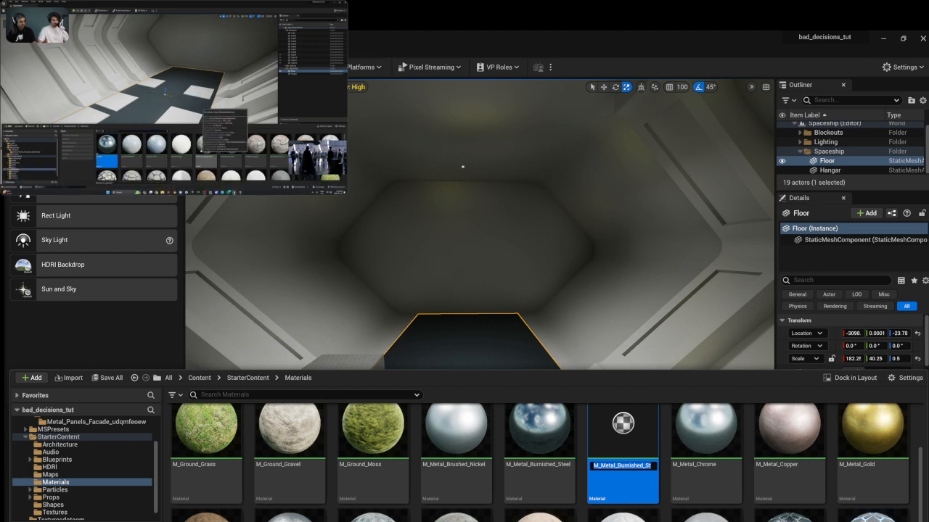
pyautogui.click(174, 181)
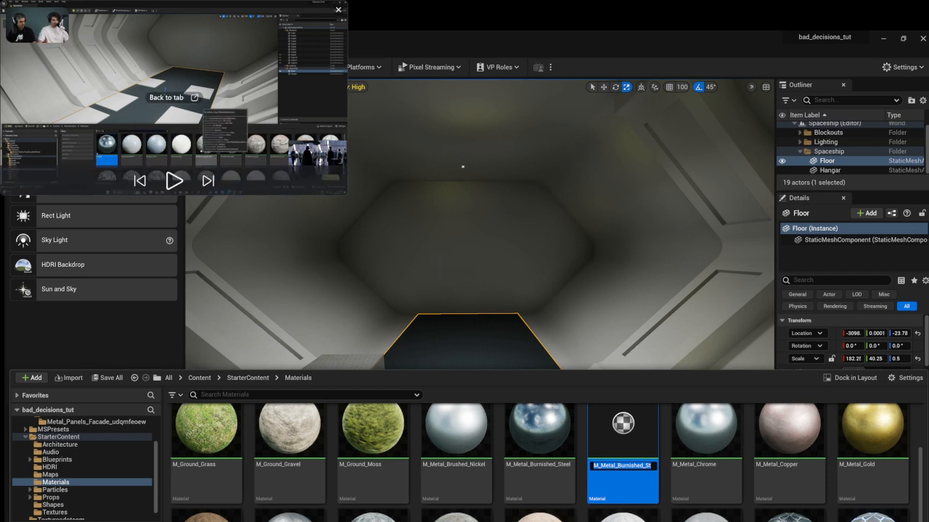
pyautogui.click(621, 467)
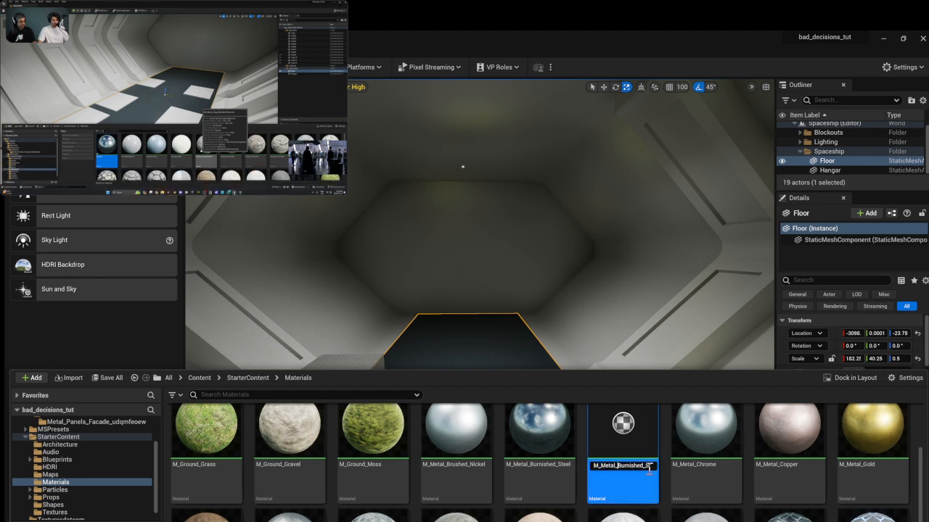
pyautogui.doubleClick(649, 468)
pyautogui.write('Floor')
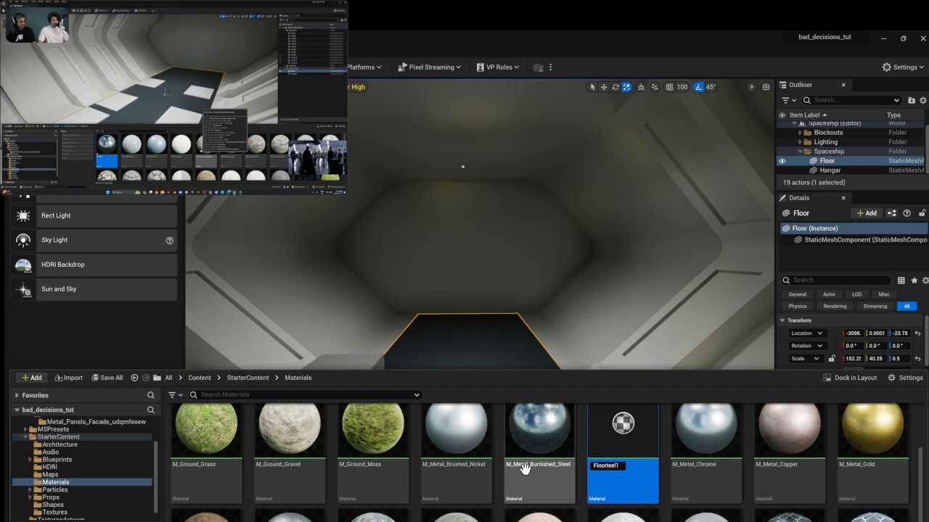
pyautogui.write('_Materia')
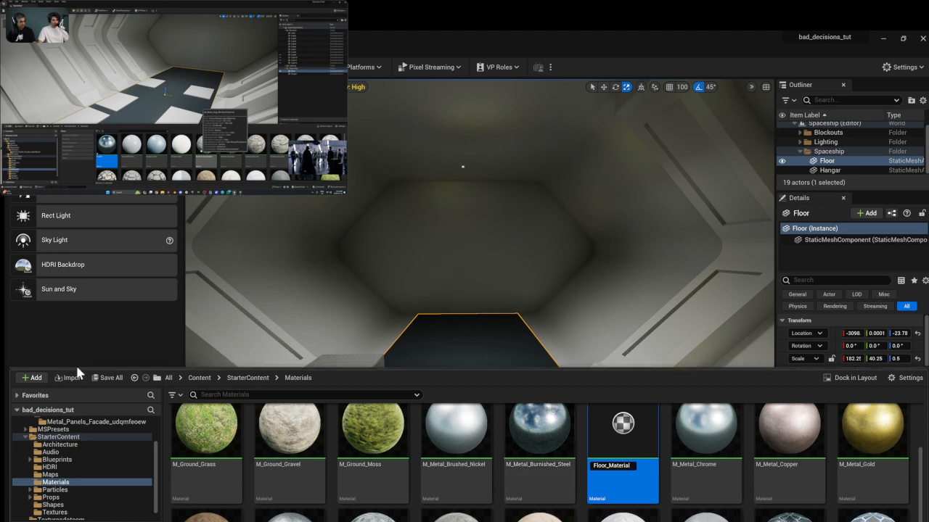
pyautogui.press('Return')
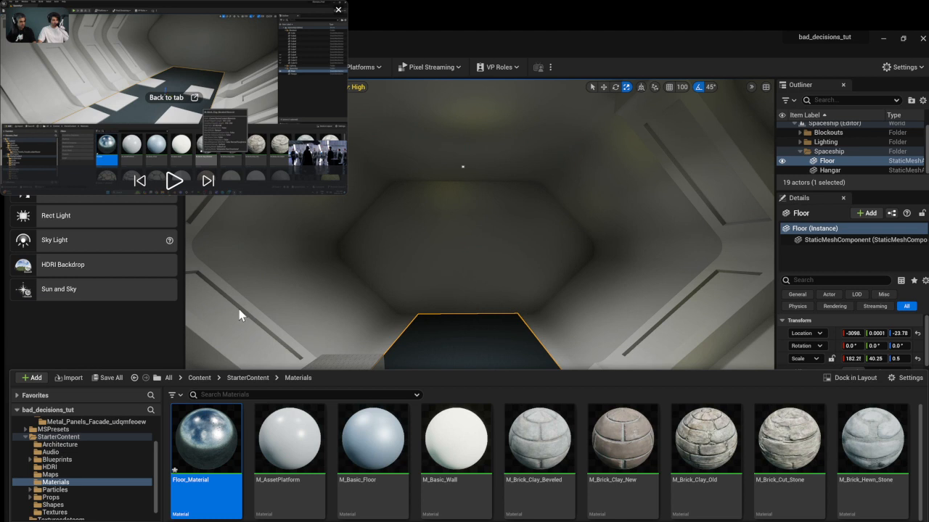
# Move Floor_Material into the Materials folder directly under Content and open that folder.
pyautogui.click(174, 180)
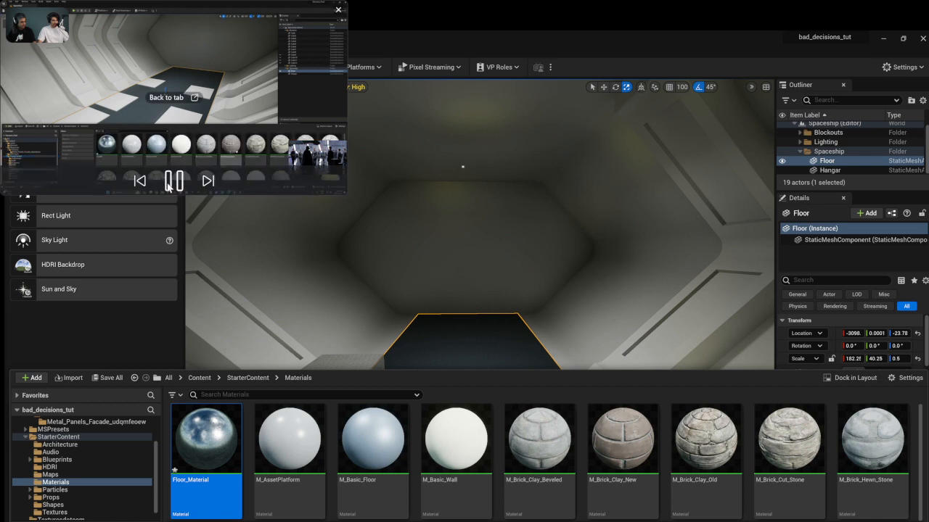
pyautogui.click(173, 182)
pyautogui.click(171, 182)
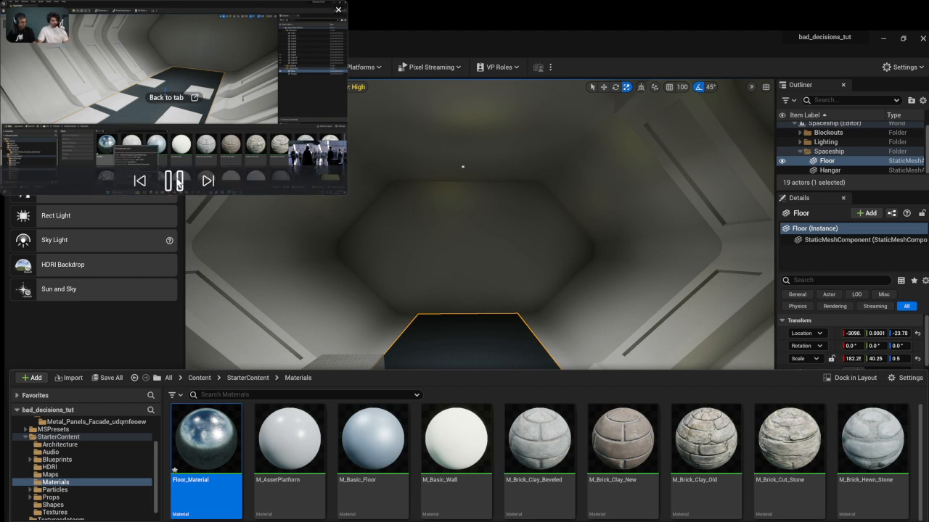
pyautogui.scroll(3, 87, 451)
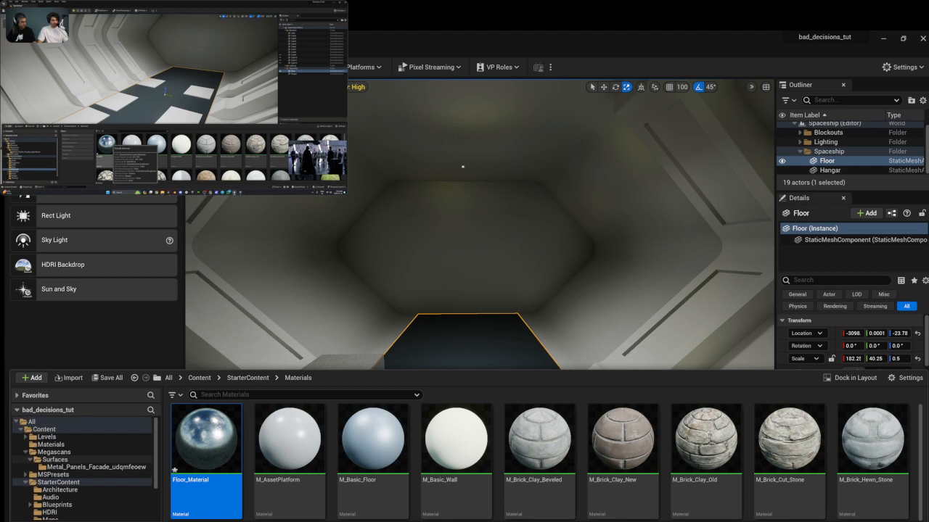
pyautogui.click(54, 445)
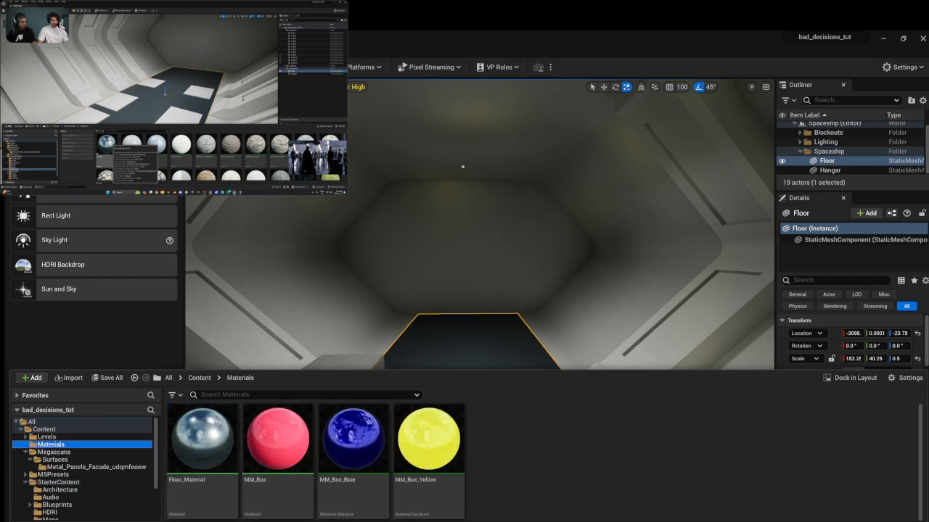
# Create a material instance from Floor_Material with its default name and apply it to the corridor floor.
pyautogui.click(167, 182)
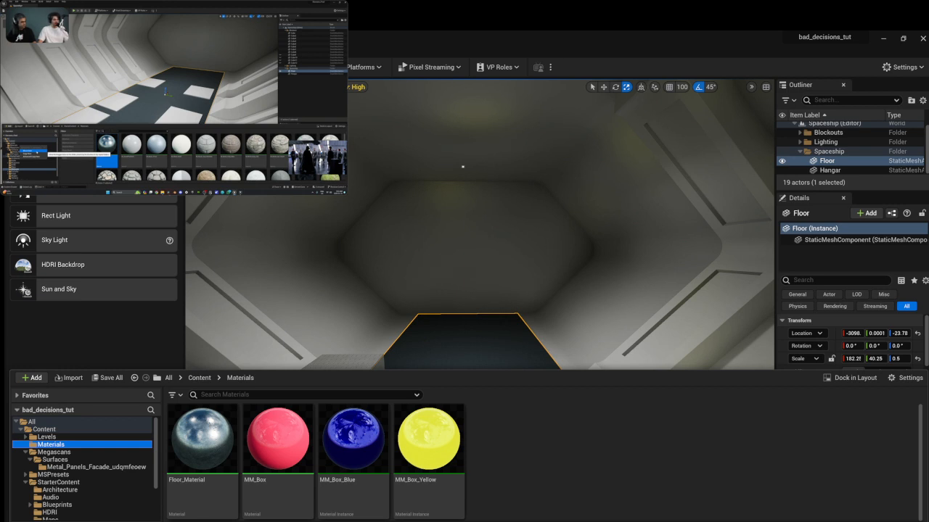
pyautogui.moveTo(137, 164)
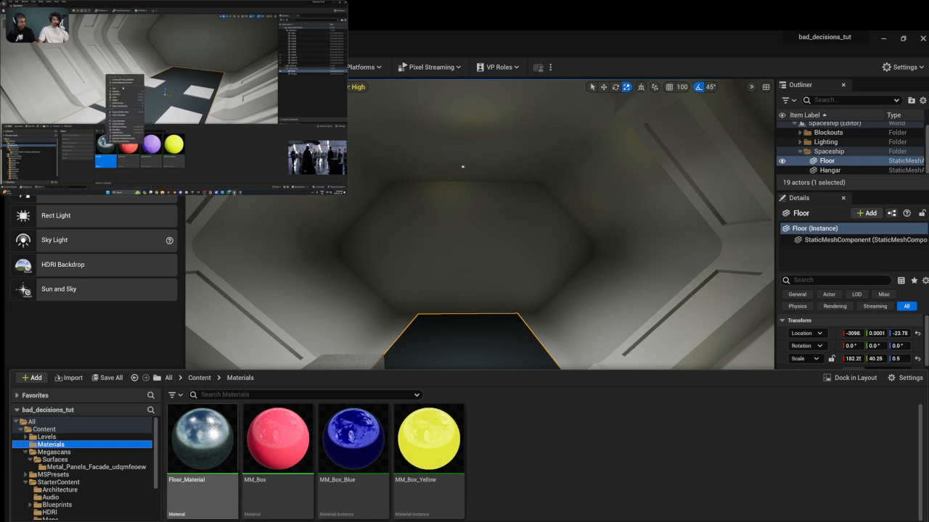
pyautogui.click(205, 446)
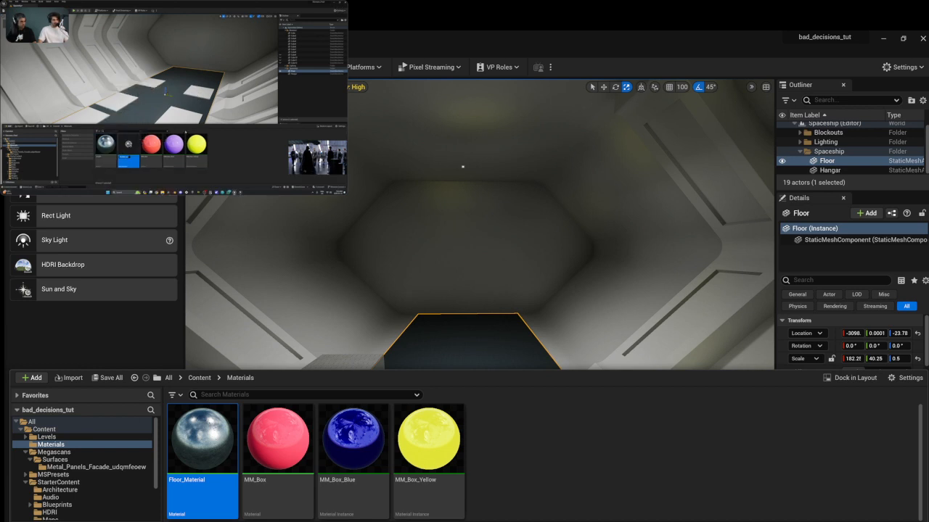
pyautogui.rightClick(206, 449)
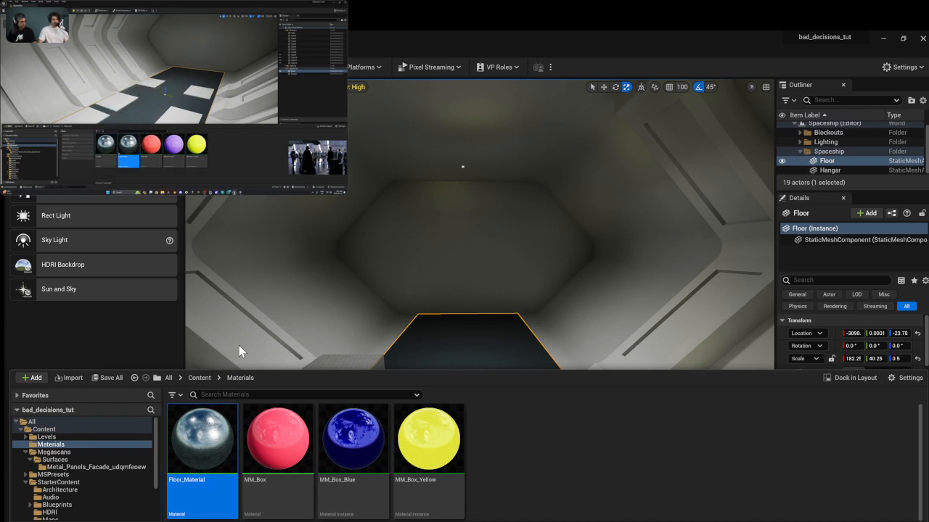
pyautogui.click(247, 209)
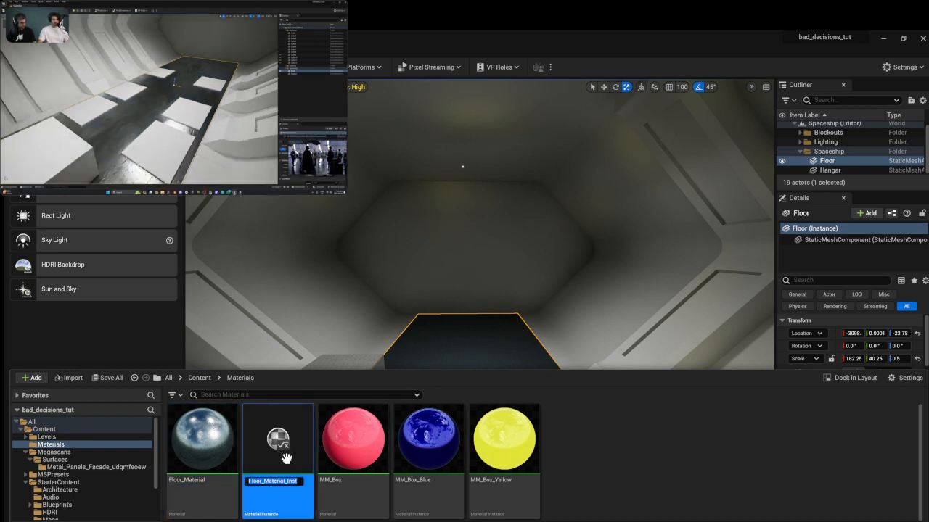
pyautogui.press('Return')
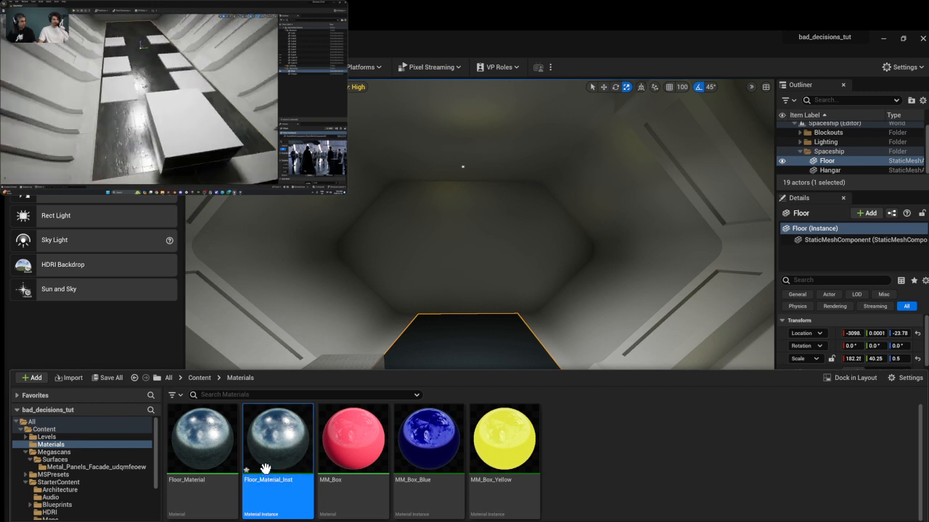
pyautogui.moveTo(453, 354); pyautogui.dragTo(452, 353)
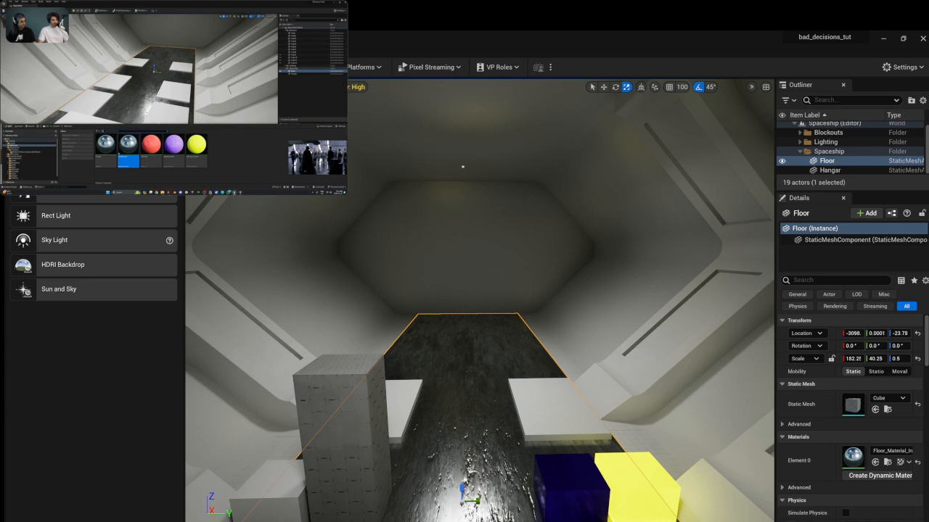
# Select the parent Floor_Material in the Materials folder, pause the tutorial video and hide the project's assets.
pyautogui.hotkey('ctrl', 'space')
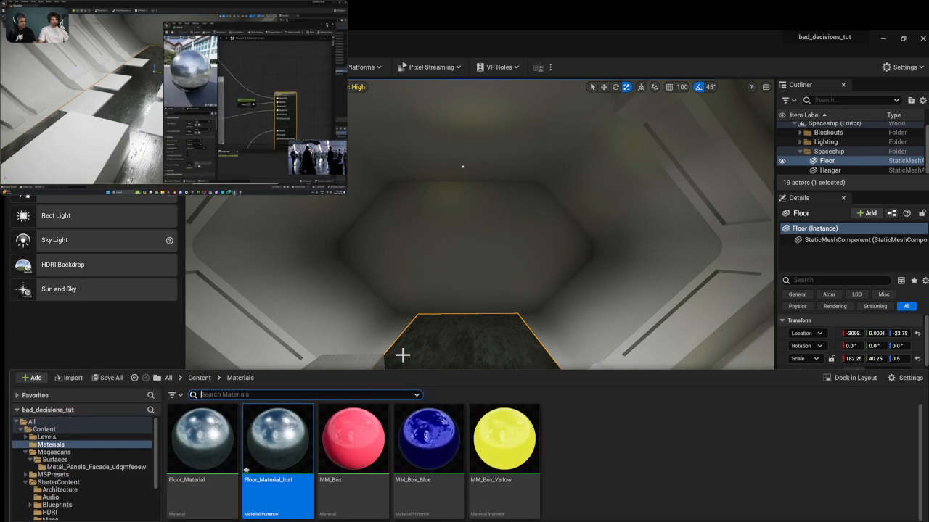
pyautogui.click(177, 175)
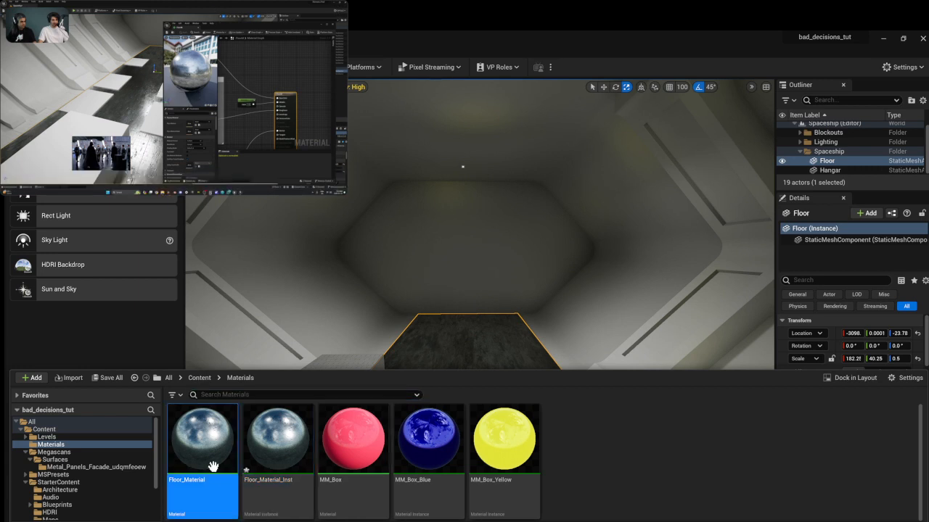
pyautogui.hotkey('ctrl', 'space')
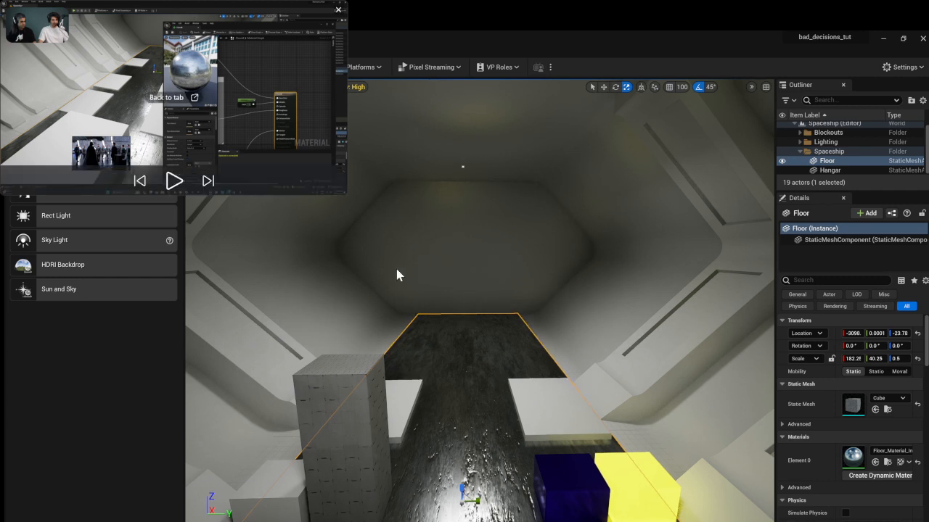
# Play the tutorial's section on replacing the base texture in the floor material graph, pausing playback between stages.
pyautogui.click(175, 181)
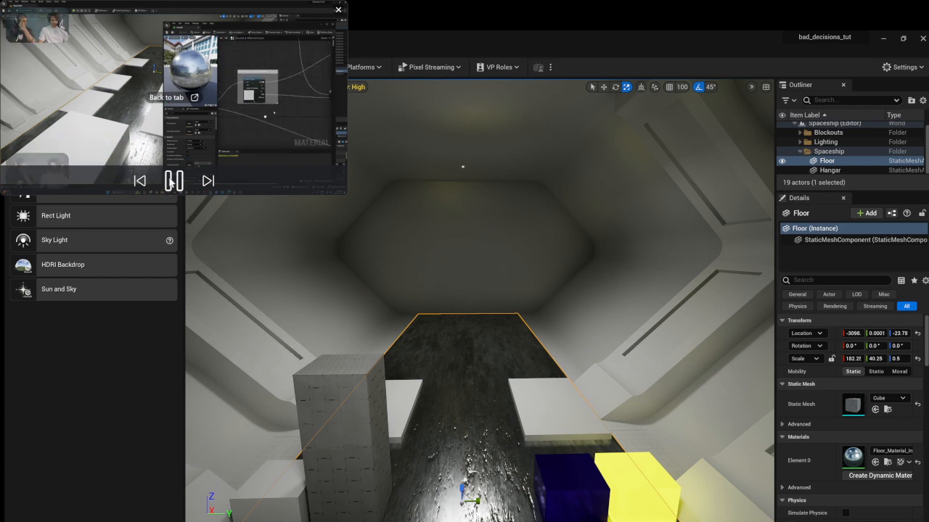
pyautogui.click(174, 180)
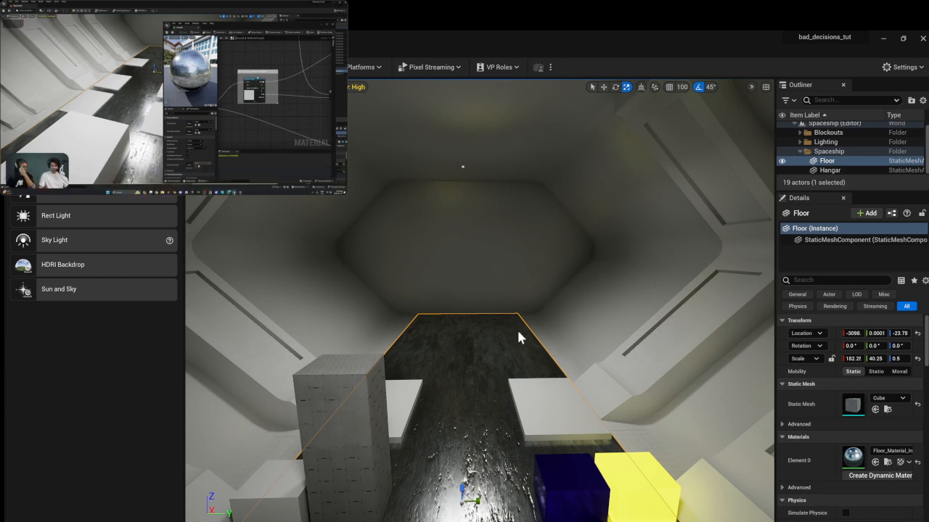
pyautogui.click(174, 181)
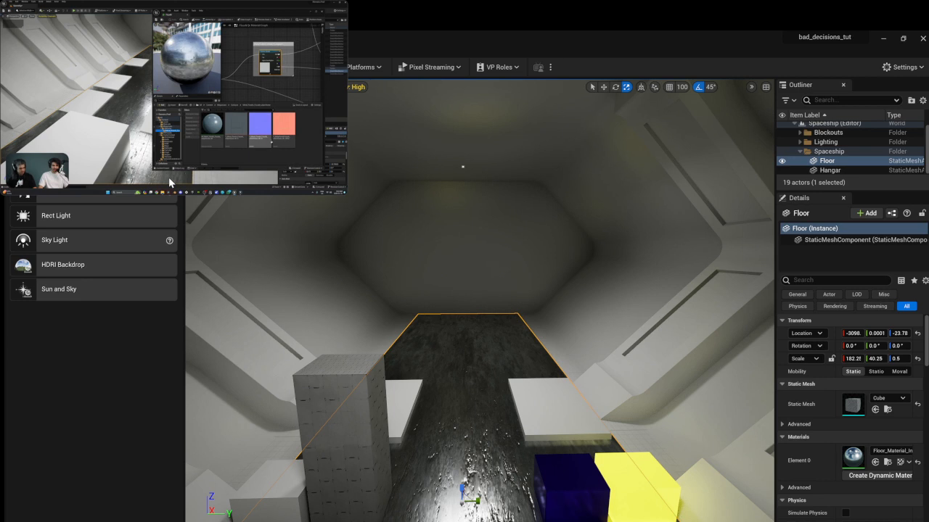
pyautogui.moveTo(173, 184)
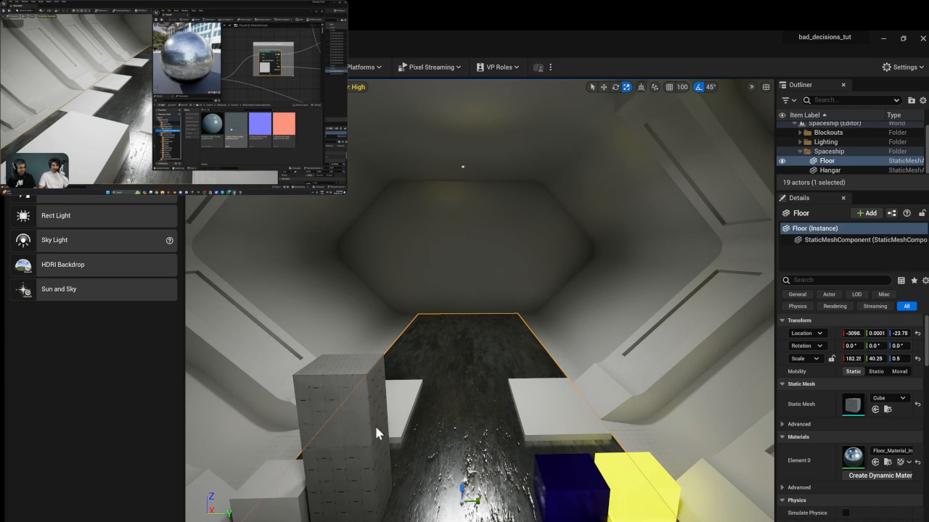
pyautogui.click(172, 181)
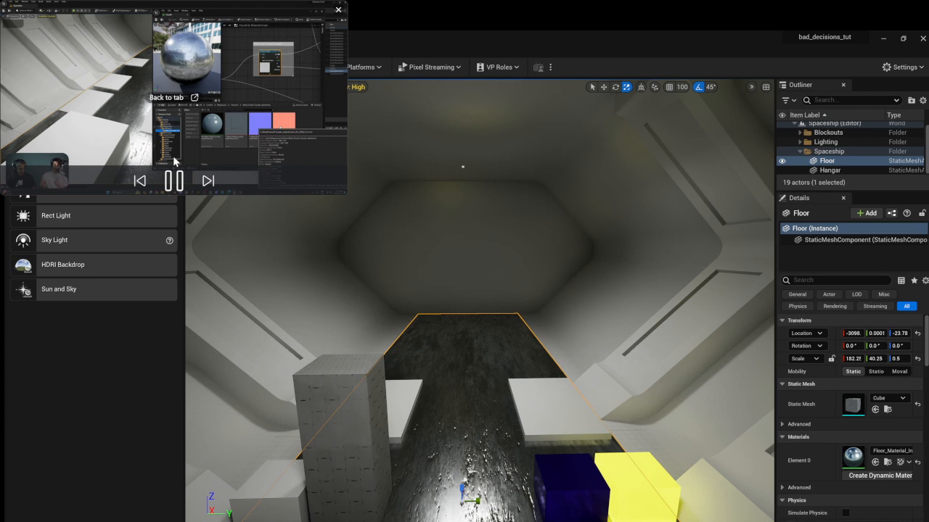
pyautogui.moveTo(176, 183)
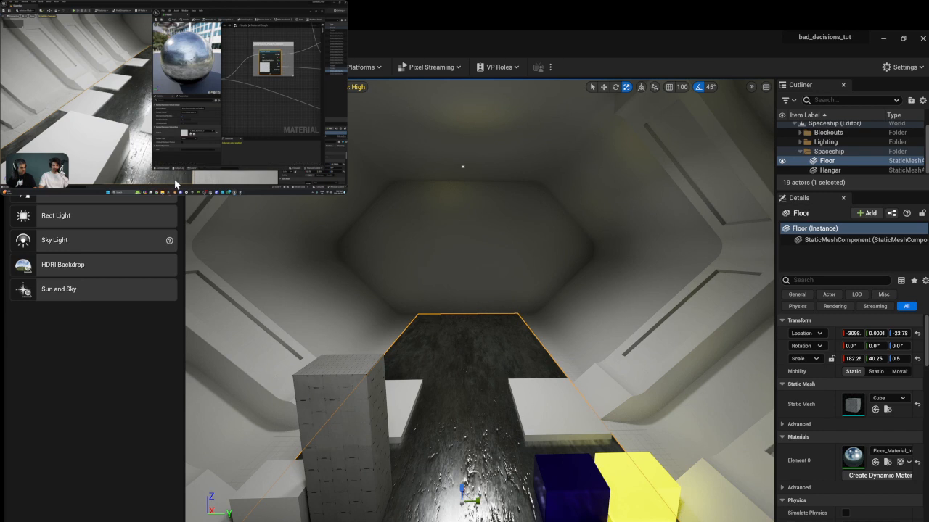
pyautogui.click(177, 183)
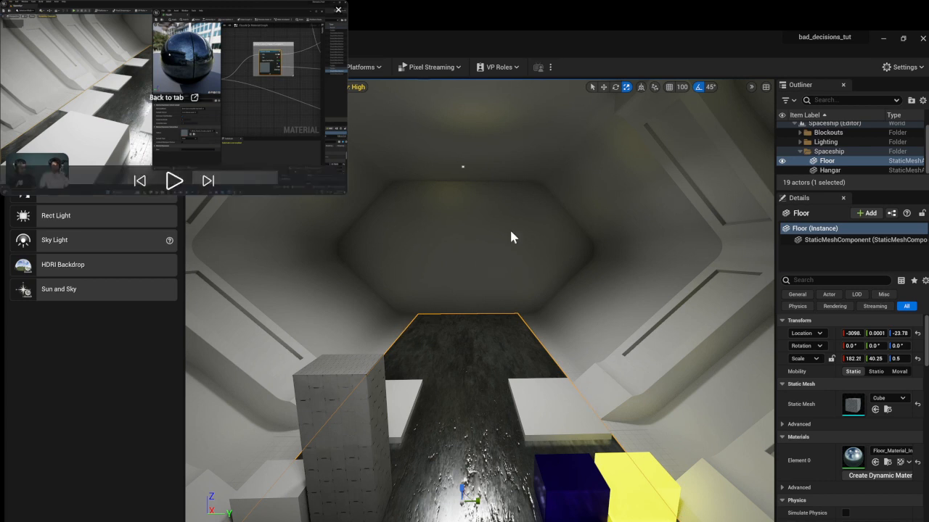
# Play the tutorial's section on assigning the blue normal map in the floor material graph, pausing to follow along.
pyautogui.click(174, 180)
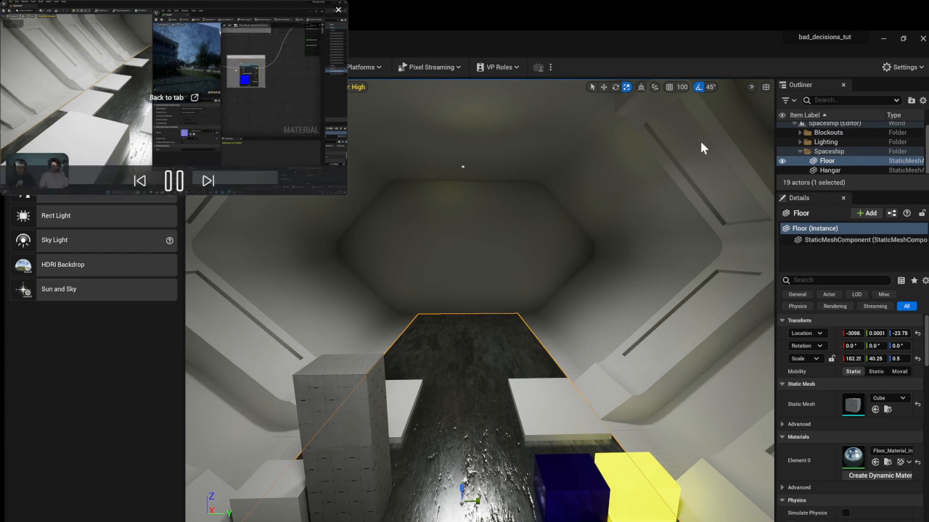
pyautogui.click(174, 181)
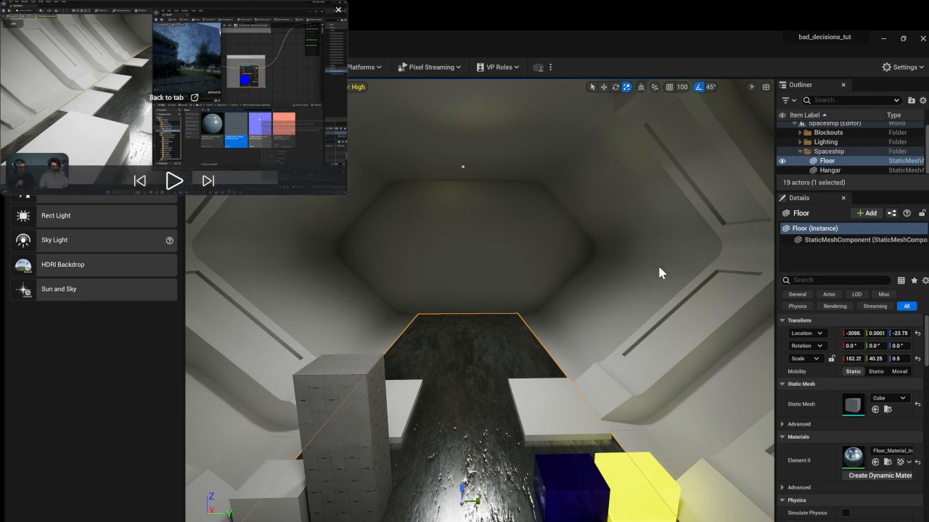
pyautogui.click(176, 181)
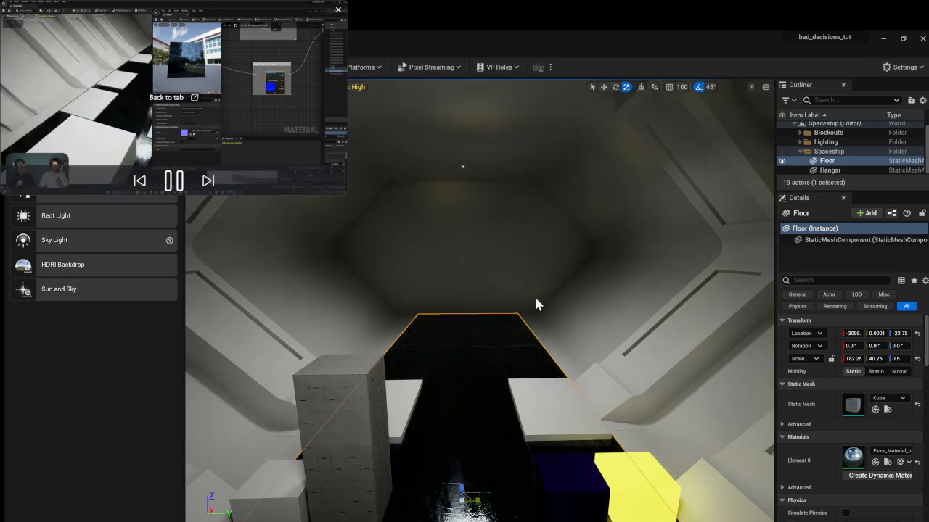
pyautogui.click(170, 182)
pyautogui.click(173, 181)
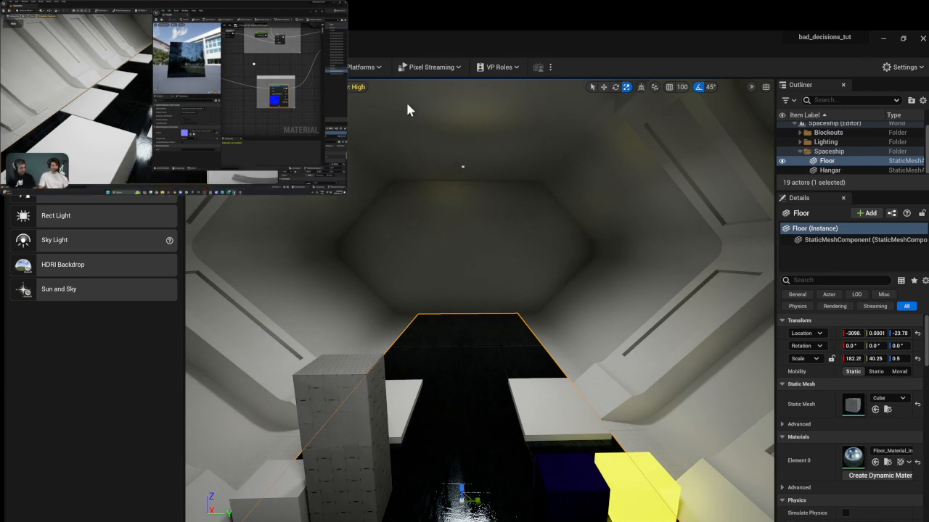
# Examine the corridor floor's reflections from a steeper downward angle and continue the tutorial to the pink texture's preview.
pyautogui.moveTo(254, 246); pyautogui.dragTo(298, 355, button='right')
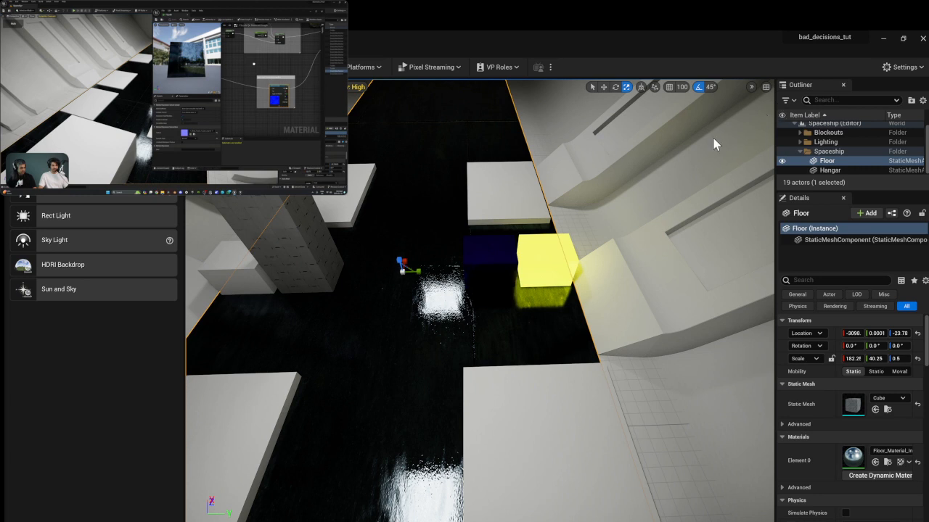
pyautogui.press('space')
pyautogui.click(174, 182)
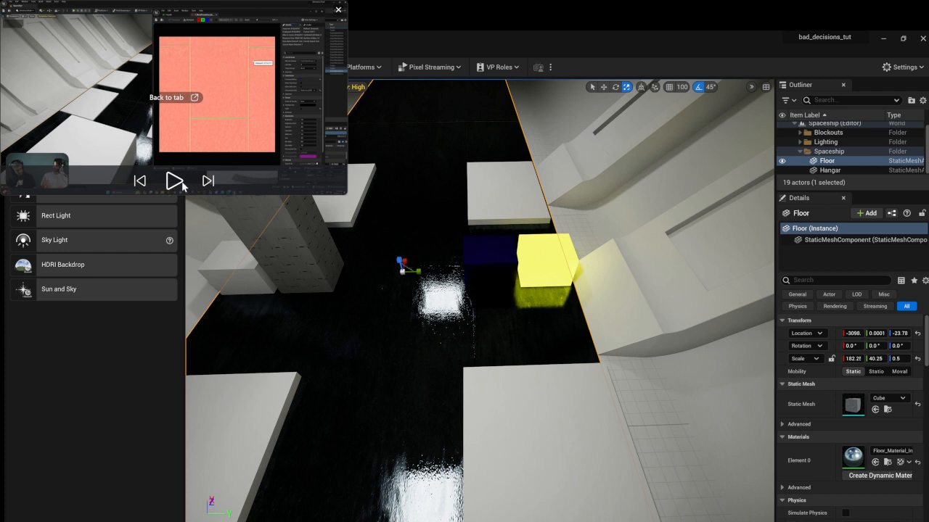
# Play the tutorial's section on wiring the pink texture node into the floor material graph, pausing at each connection.
pyautogui.click(174, 183)
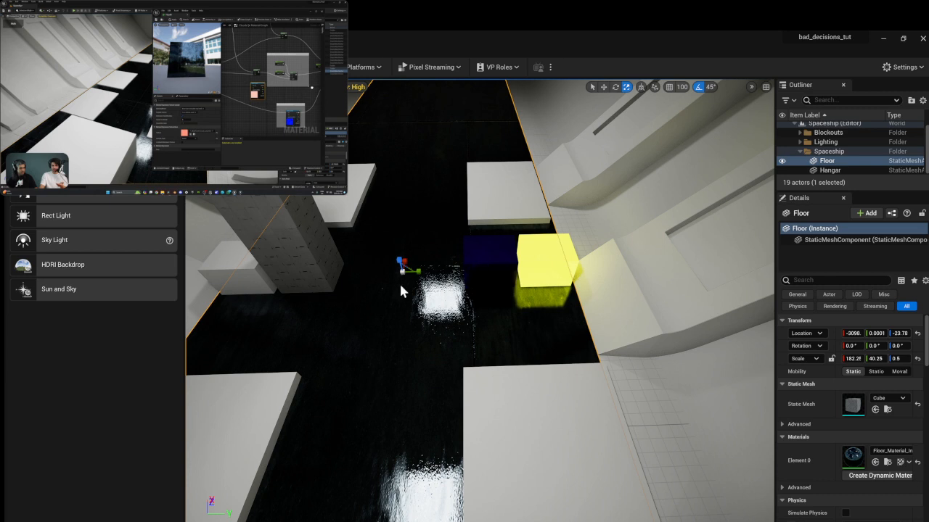
pyautogui.click(168, 181)
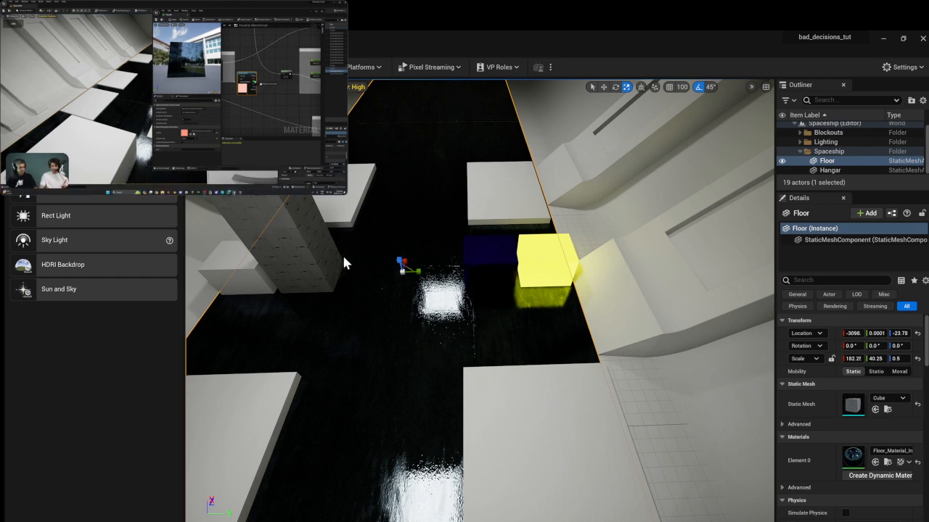
pyautogui.click(172, 179)
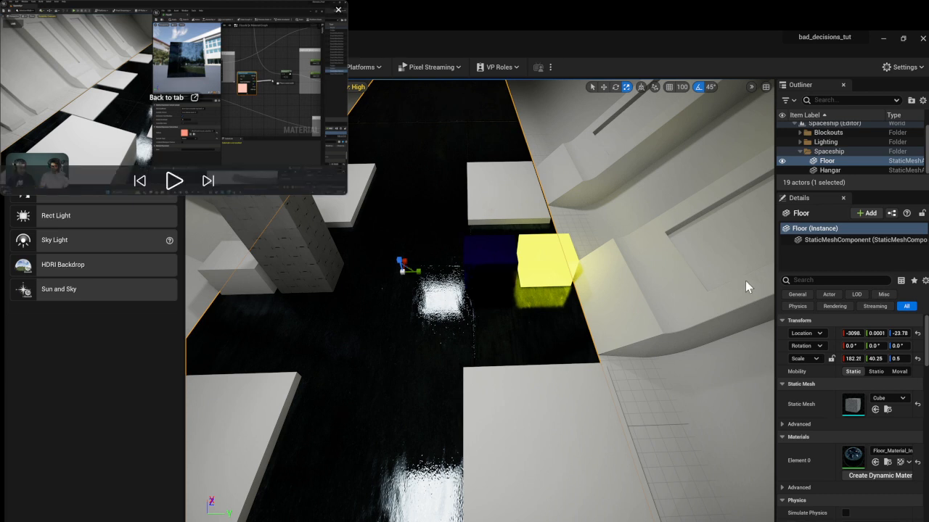
pyautogui.click(172, 181)
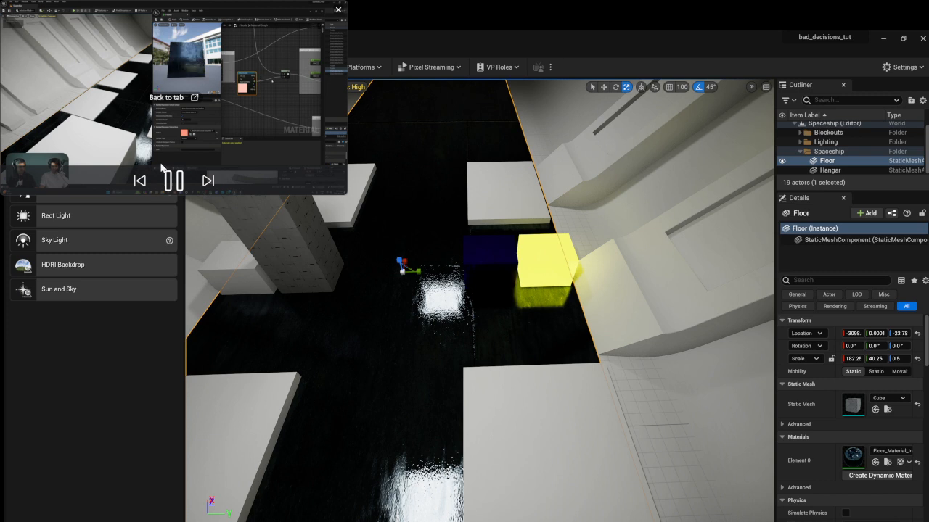
pyautogui.click(172, 181)
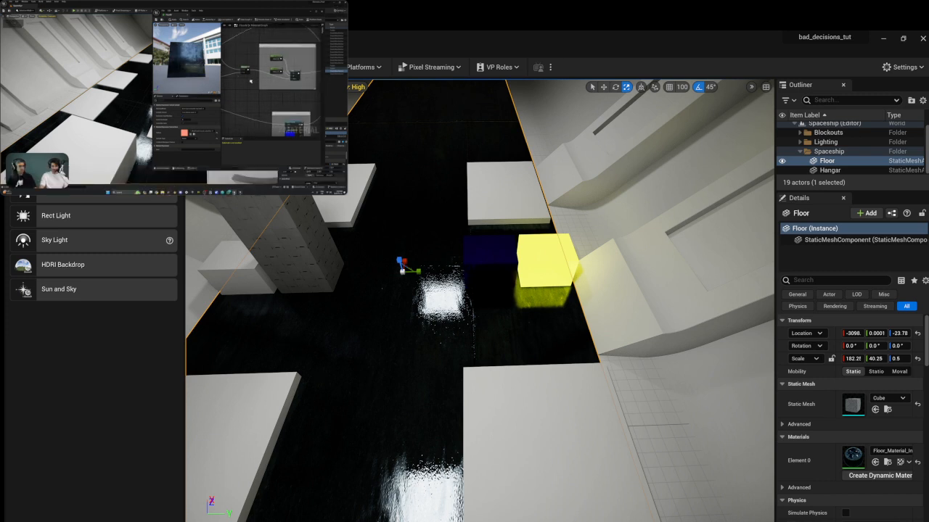
pyautogui.moveTo(23, 126)
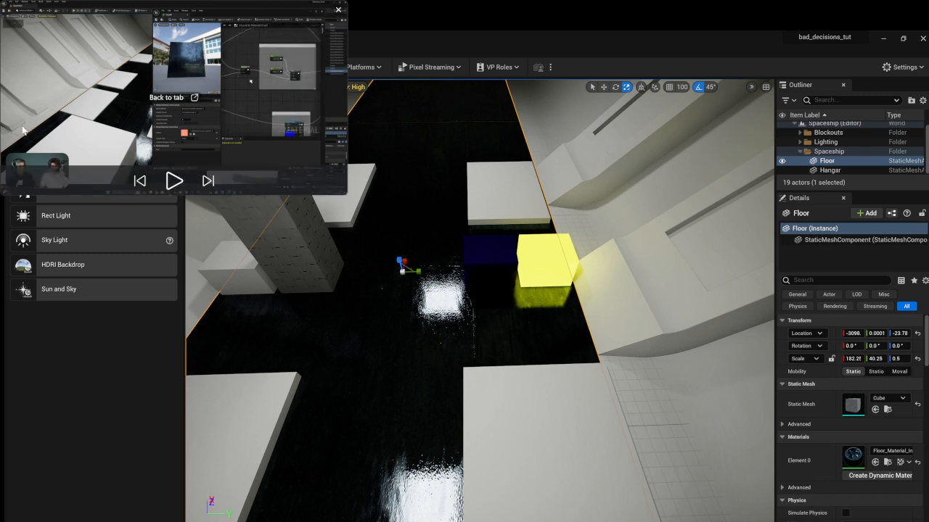
pyautogui.click(172, 181)
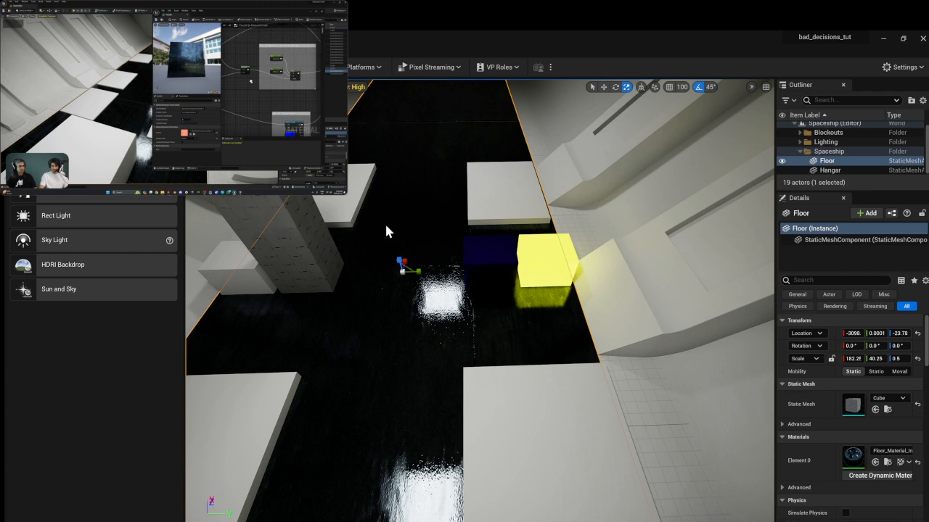
pyautogui.press('XF86AudioPlay')
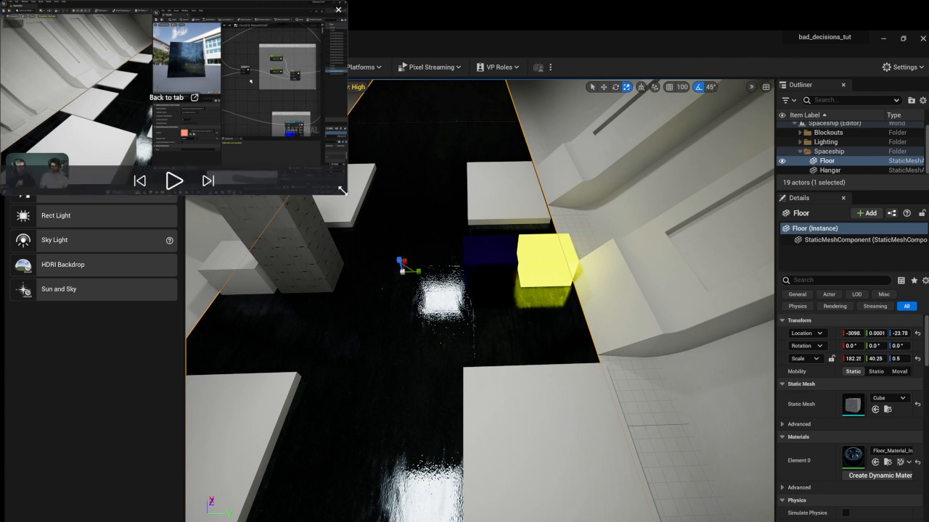
# Enlarge the floating tutorial video to examine its material graph connections, pause it and shrink it again.
pyautogui.moveTo(342, 191); pyautogui.dragTo(525, 296)
pyautogui.click(262, 280)
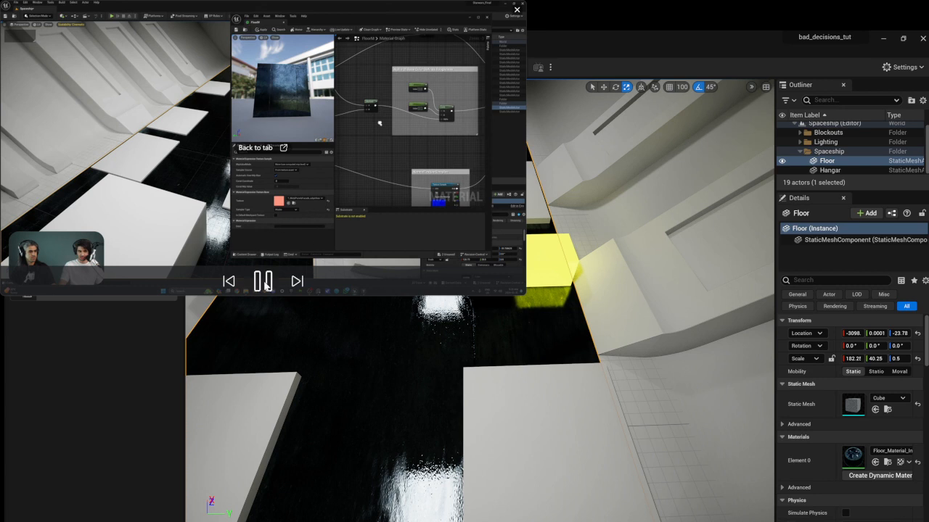
pyautogui.click(262, 280)
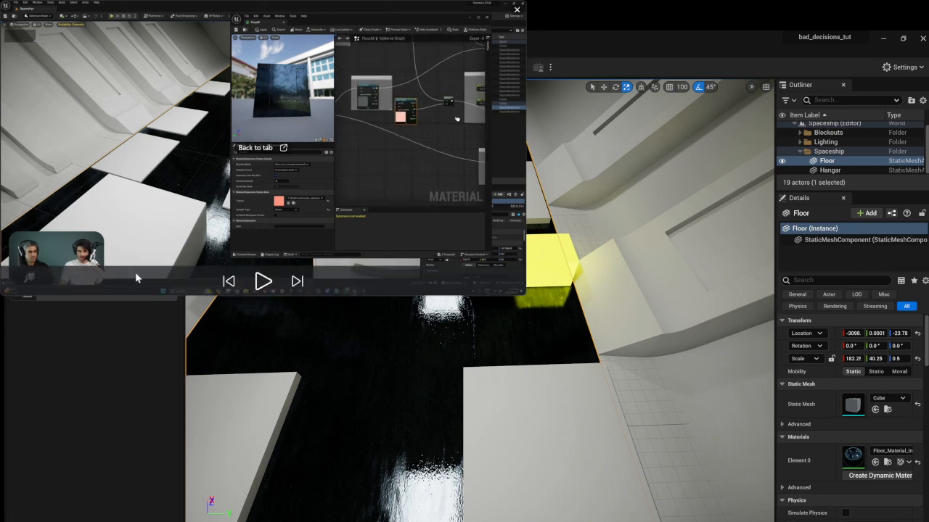
pyautogui.moveTo(4, 292); pyautogui.dragTo(4, 184)
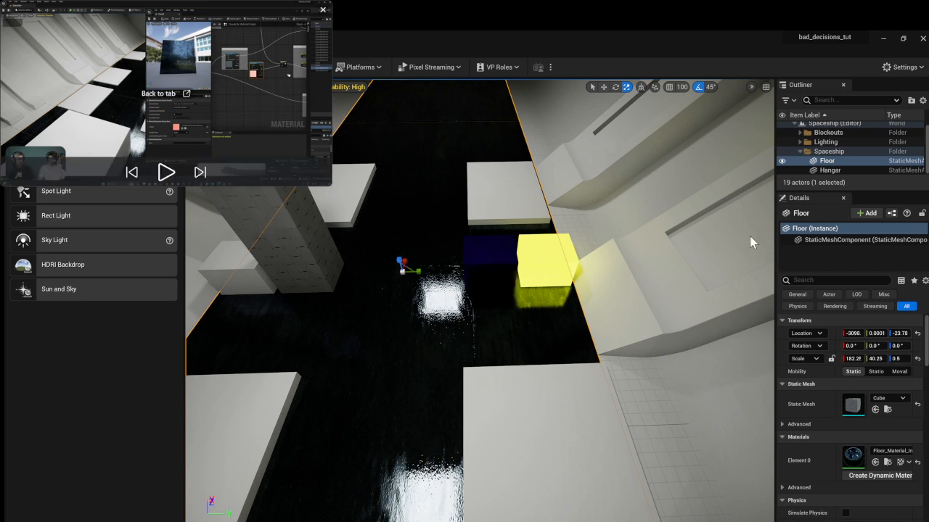
# Continue the tutorial, enlarging the paused video to examine the pink texture node's wiring before shrinking it back.
pyautogui.click(165, 172)
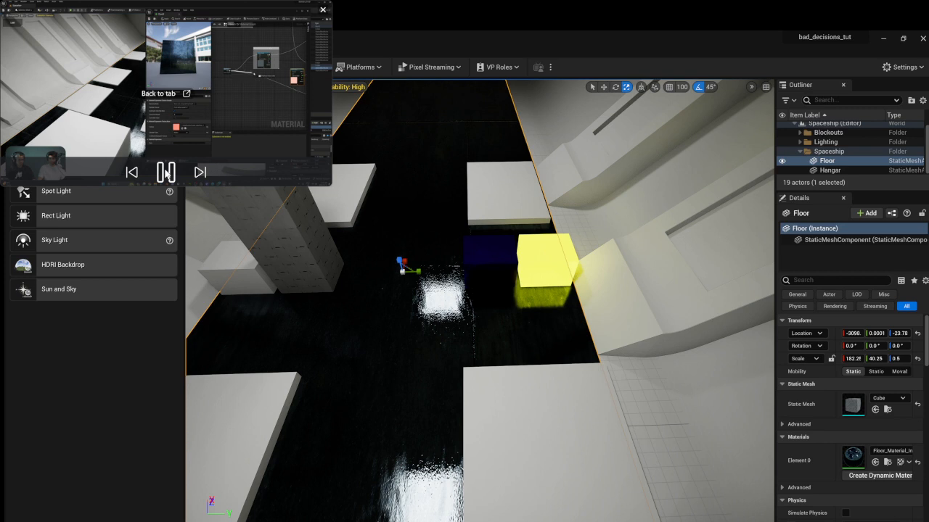
pyautogui.moveTo(163, 176)
pyautogui.click(165, 172)
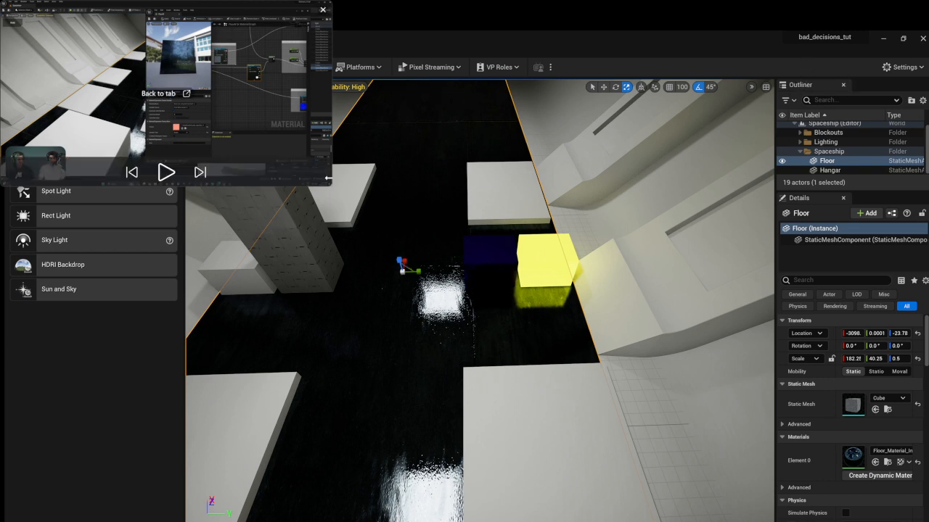
pyautogui.moveTo(326, 182); pyautogui.dragTo(497, 279)
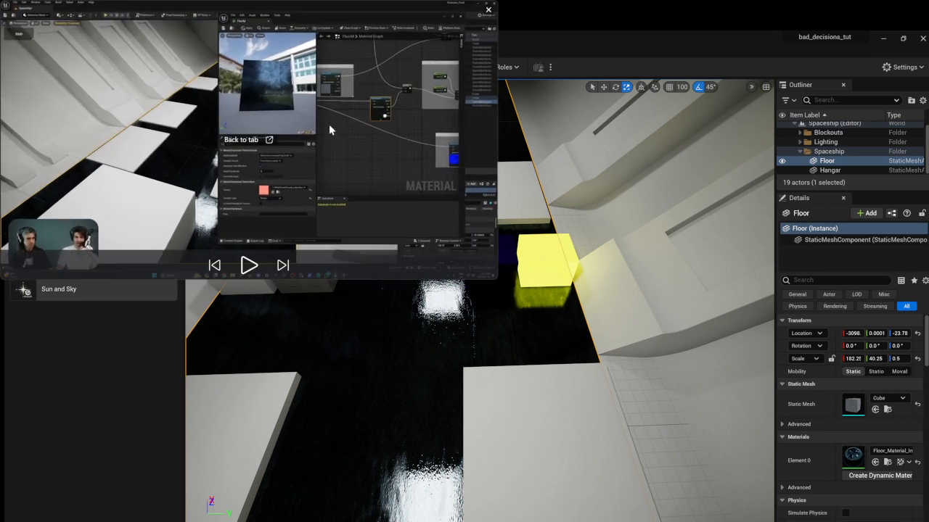
pyautogui.click(249, 265)
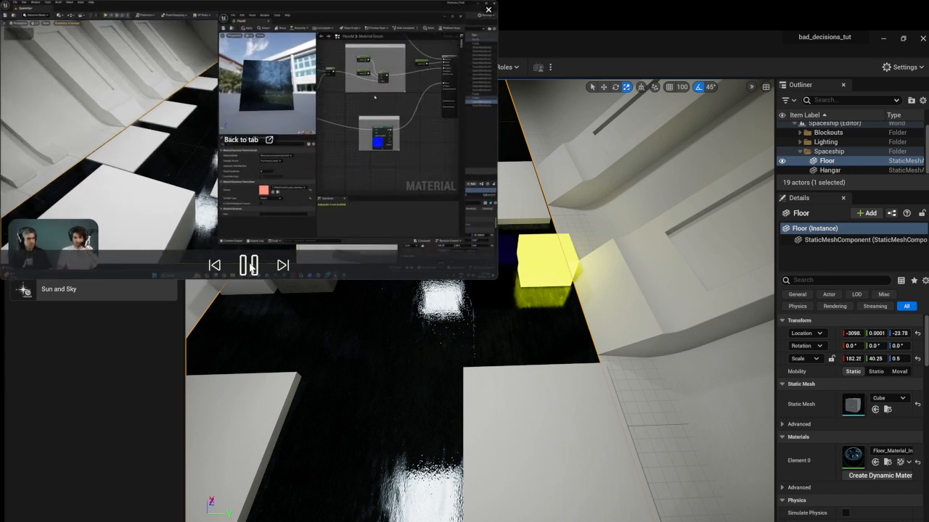
pyautogui.click(250, 267)
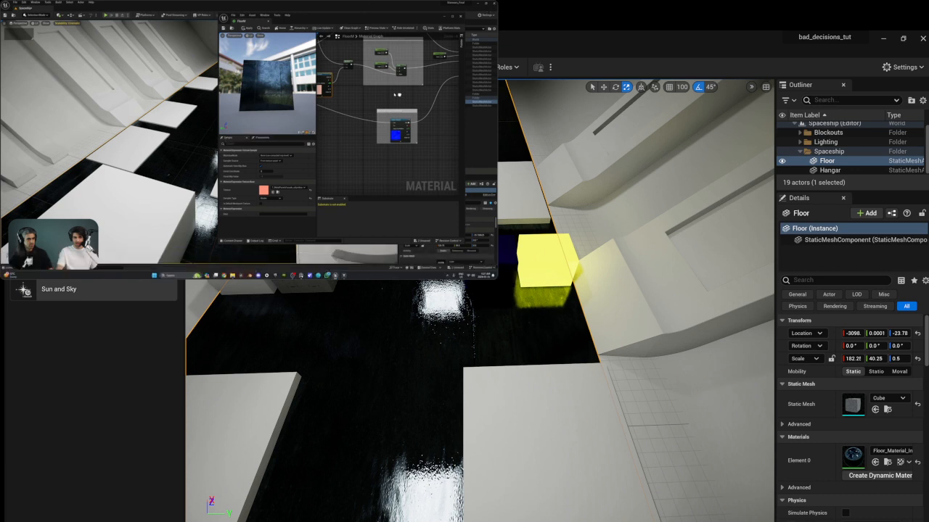
pyautogui.moveTo(4, 274); pyautogui.dragTo(5, 147)
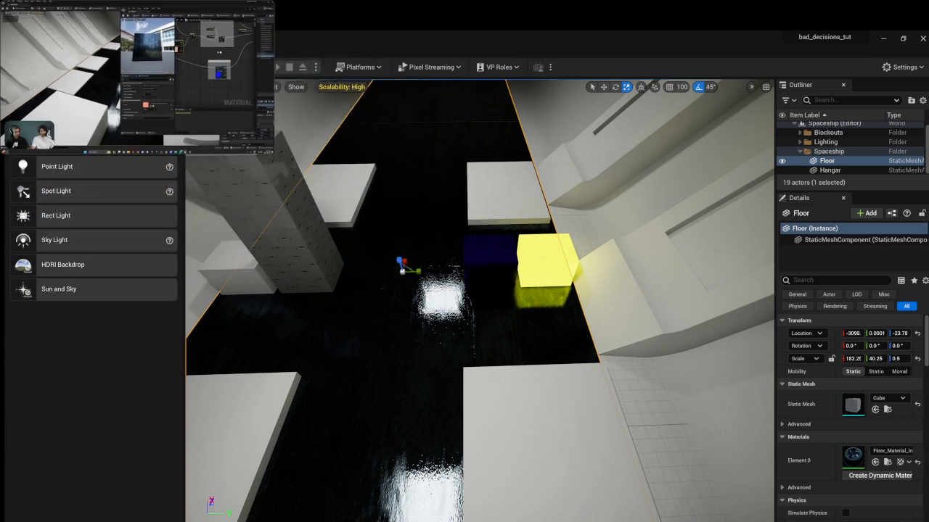
# Resume the tutorial and enlarge its video to study the original M_Metal_Burnished_Steel material graph.
pyautogui.click(137, 140)
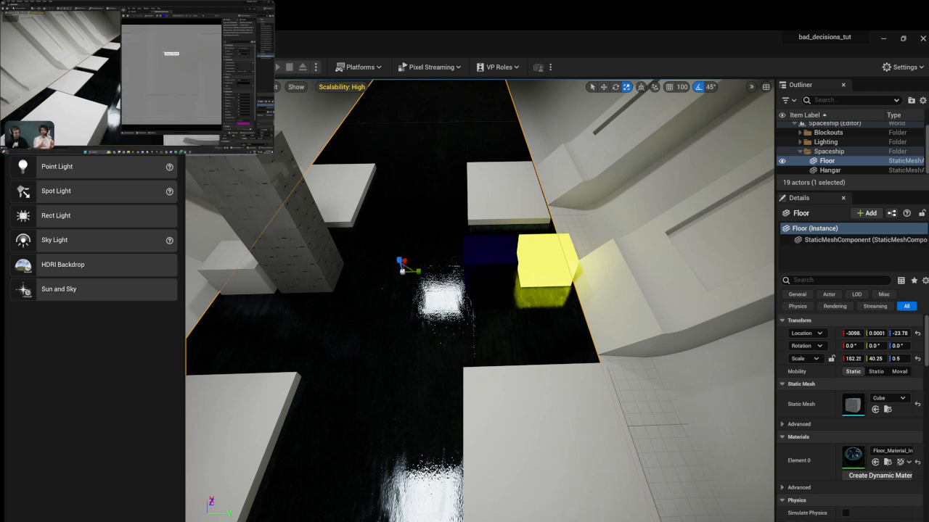
pyautogui.moveTo(3, 152); pyautogui.dragTo(4, 275)
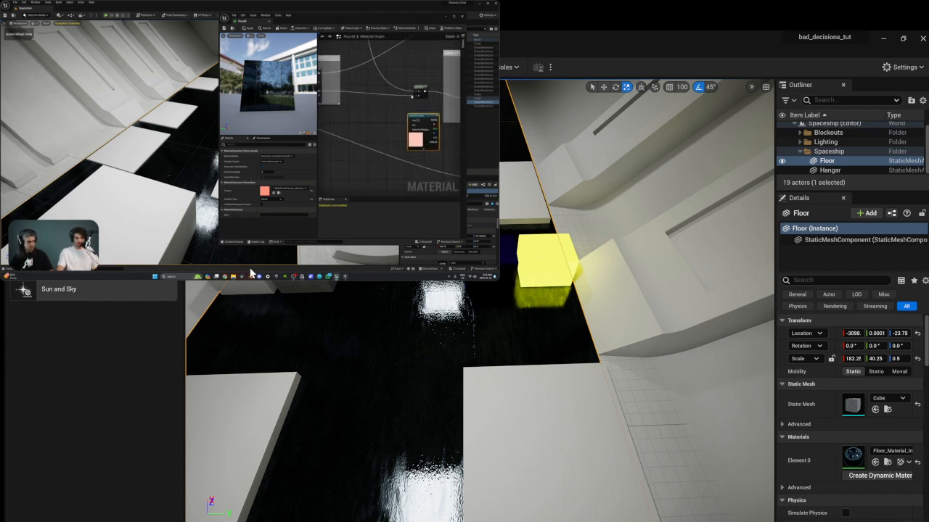
pyautogui.moveTo(238, 244)
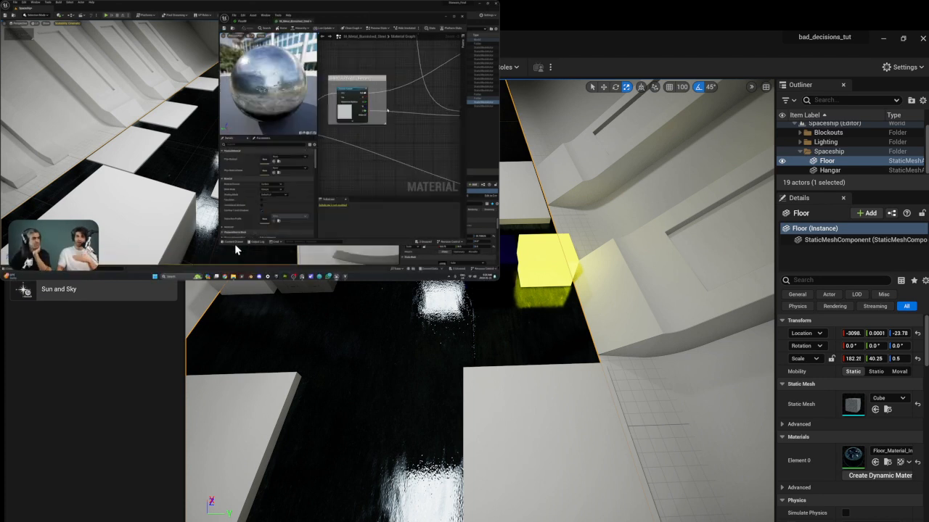
pyautogui.moveTo(235, 263)
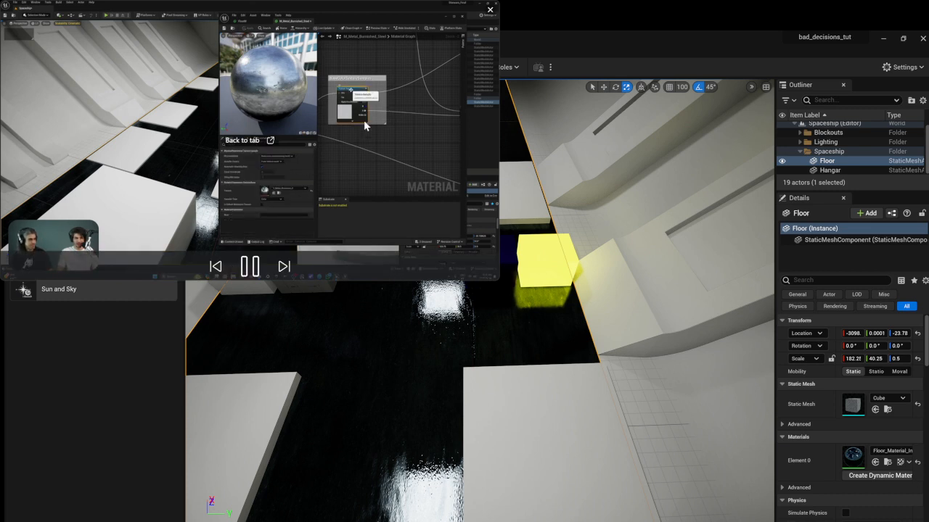